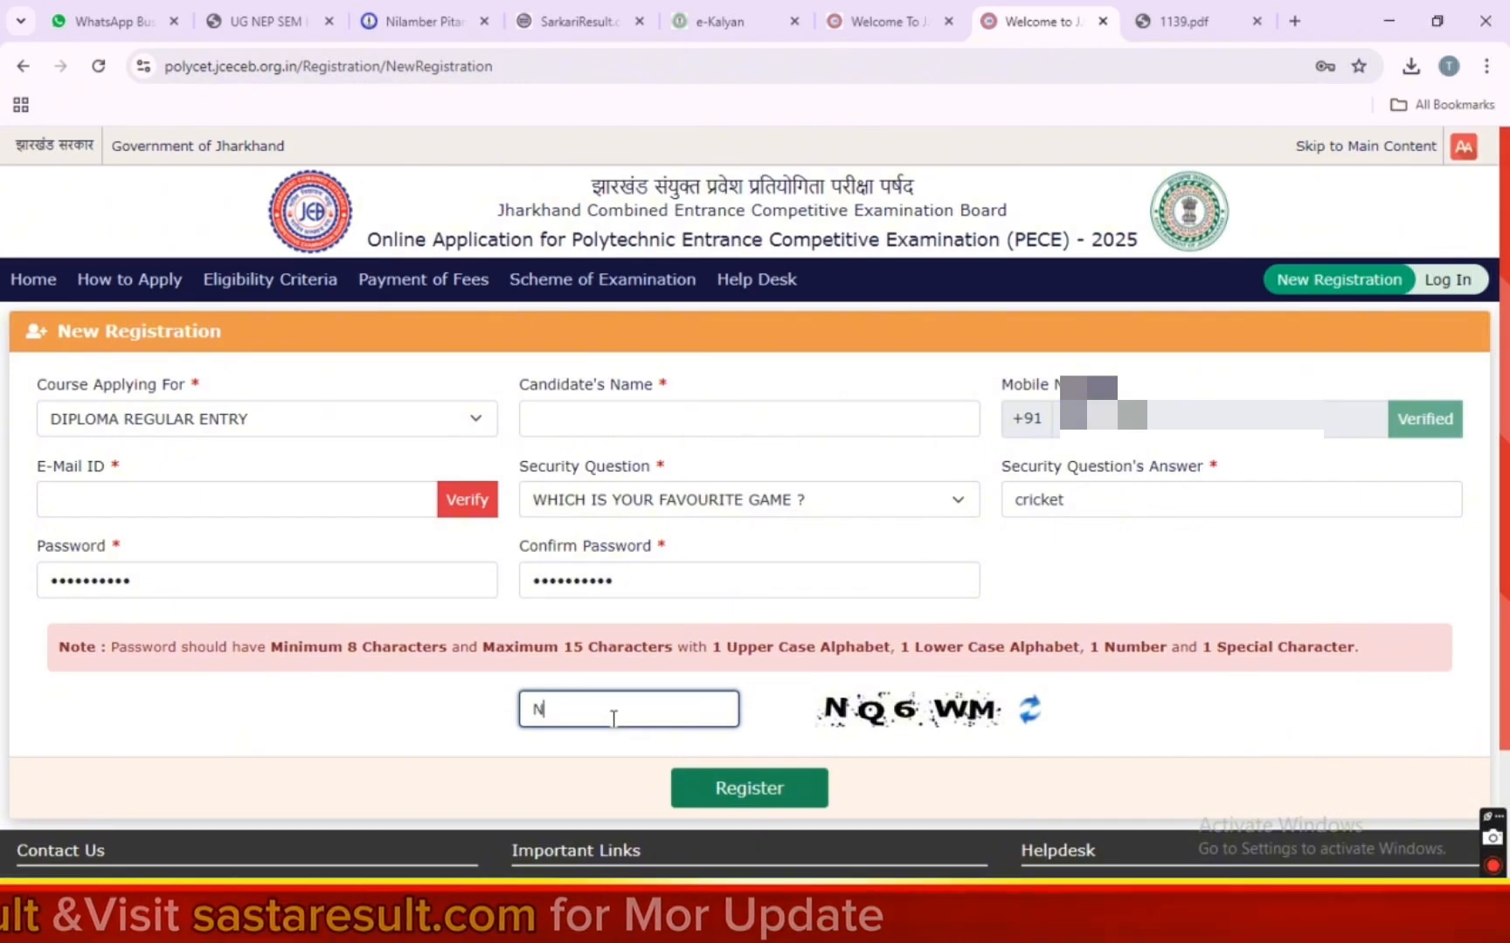
# Submit the new registration and sign in to the candidate account with the filled-in login ID, password and captcha
pyautogui.click(748, 792)
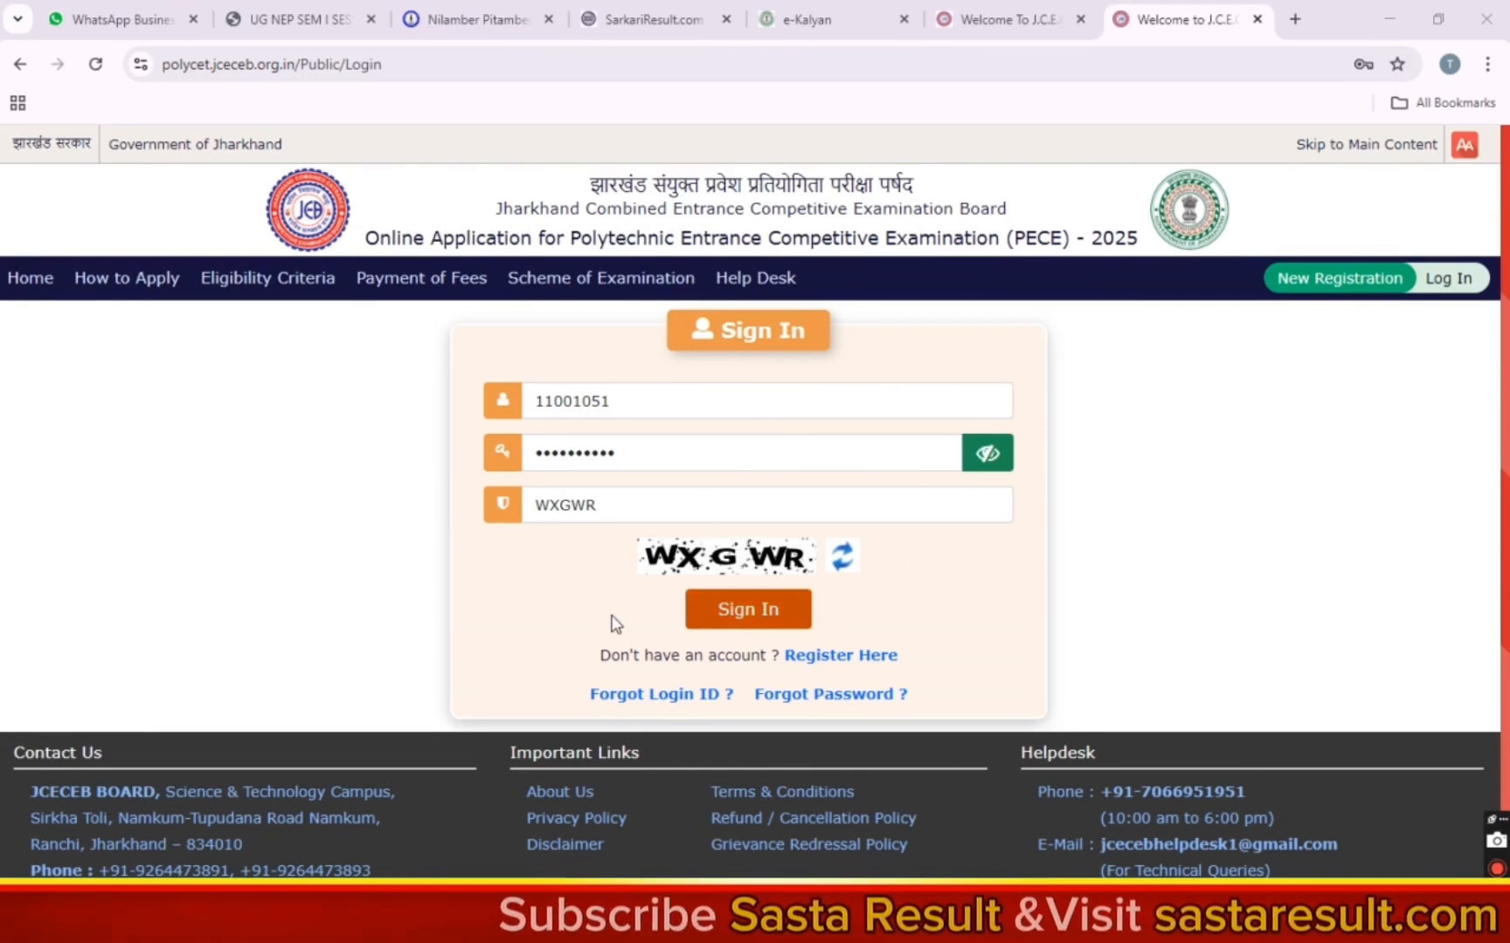
pyautogui.click(626, 402)
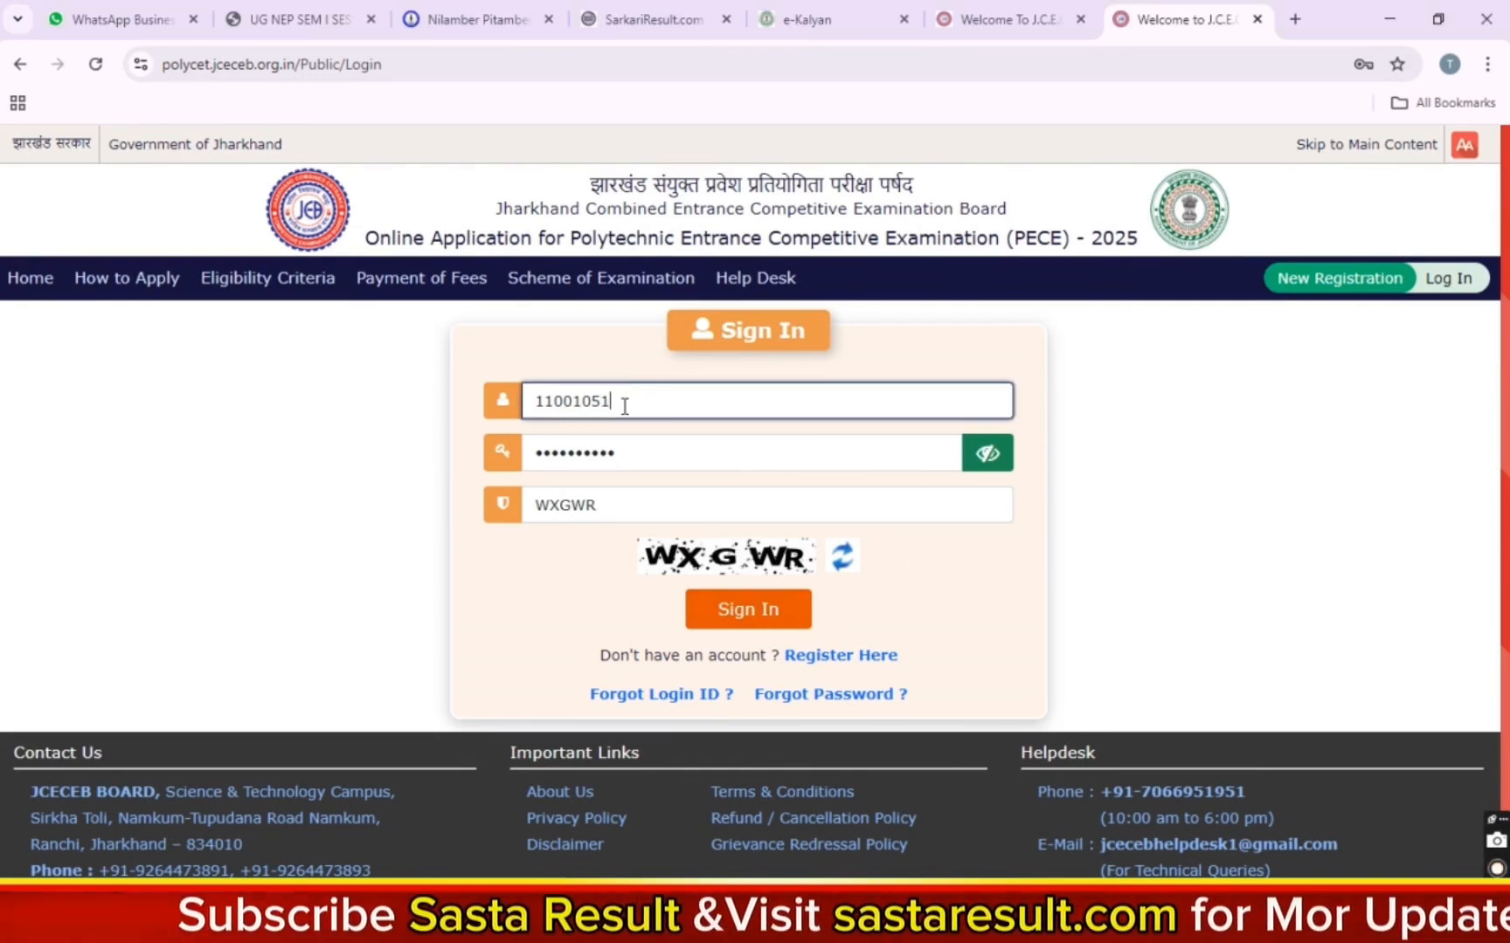
pyautogui.click(616, 504)
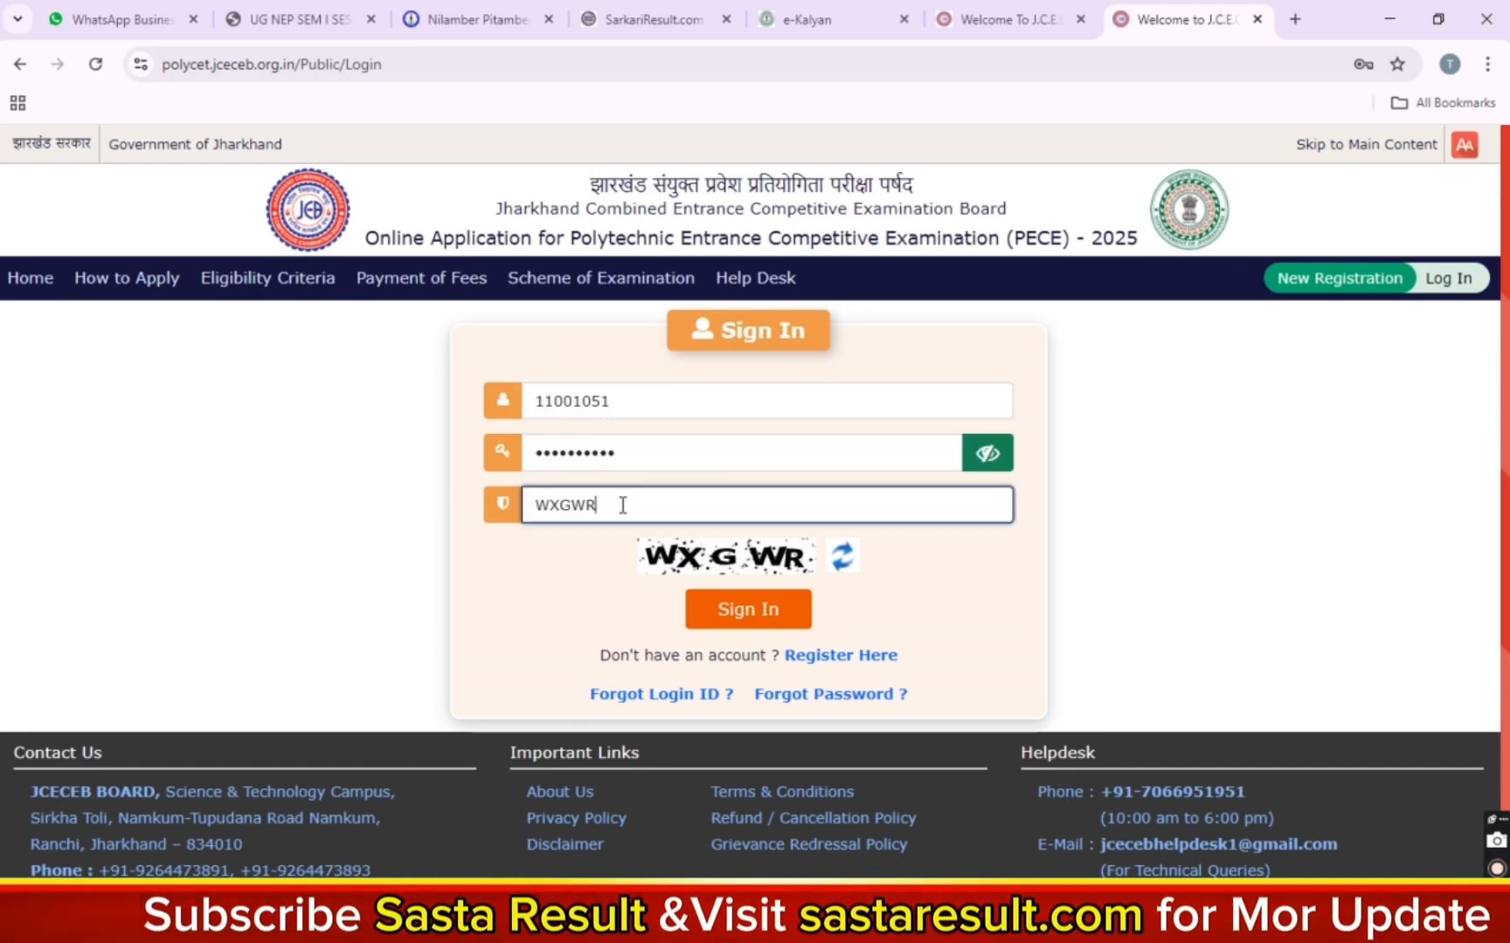
pyautogui.click(740, 618)
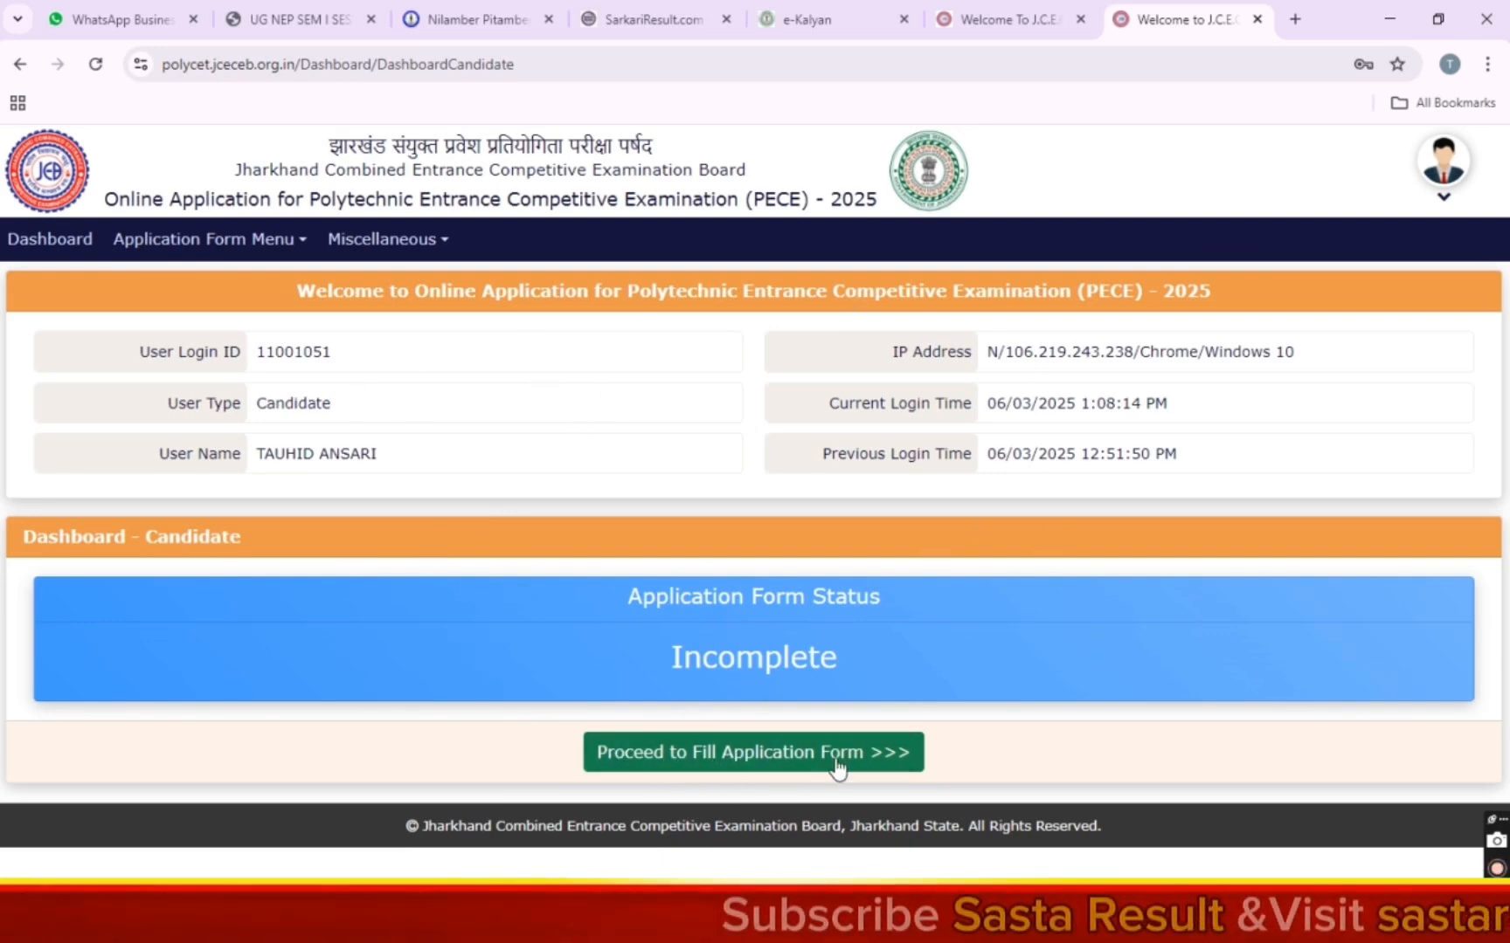
# Proceed to the application form's personal details and set the candidate's gender to MALE
pyautogui.click(735, 757)
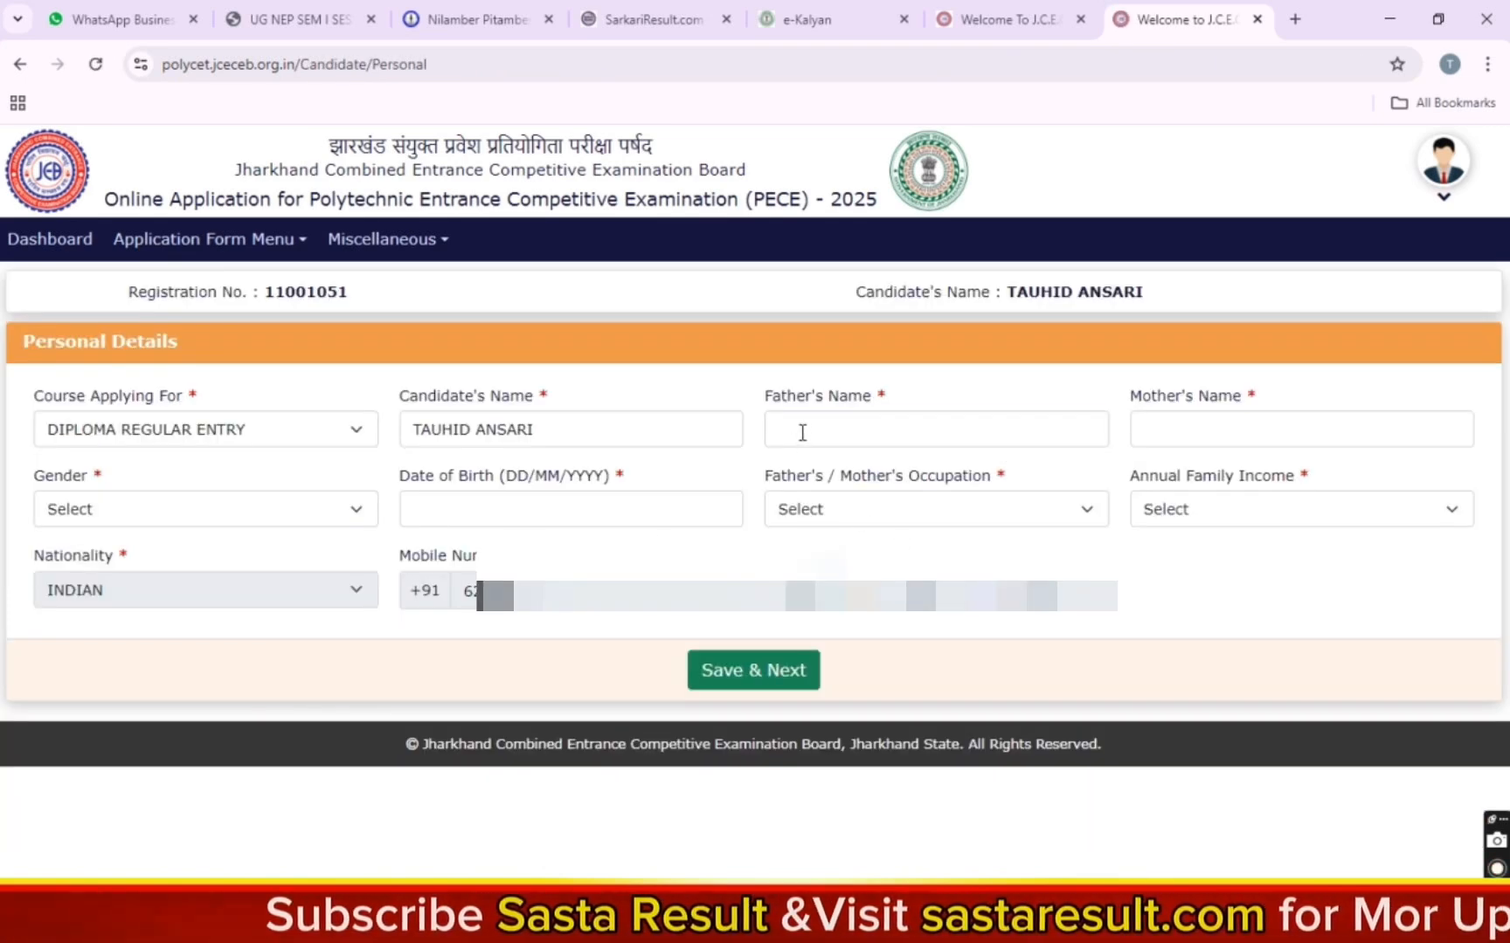
pyautogui.click(802, 433)
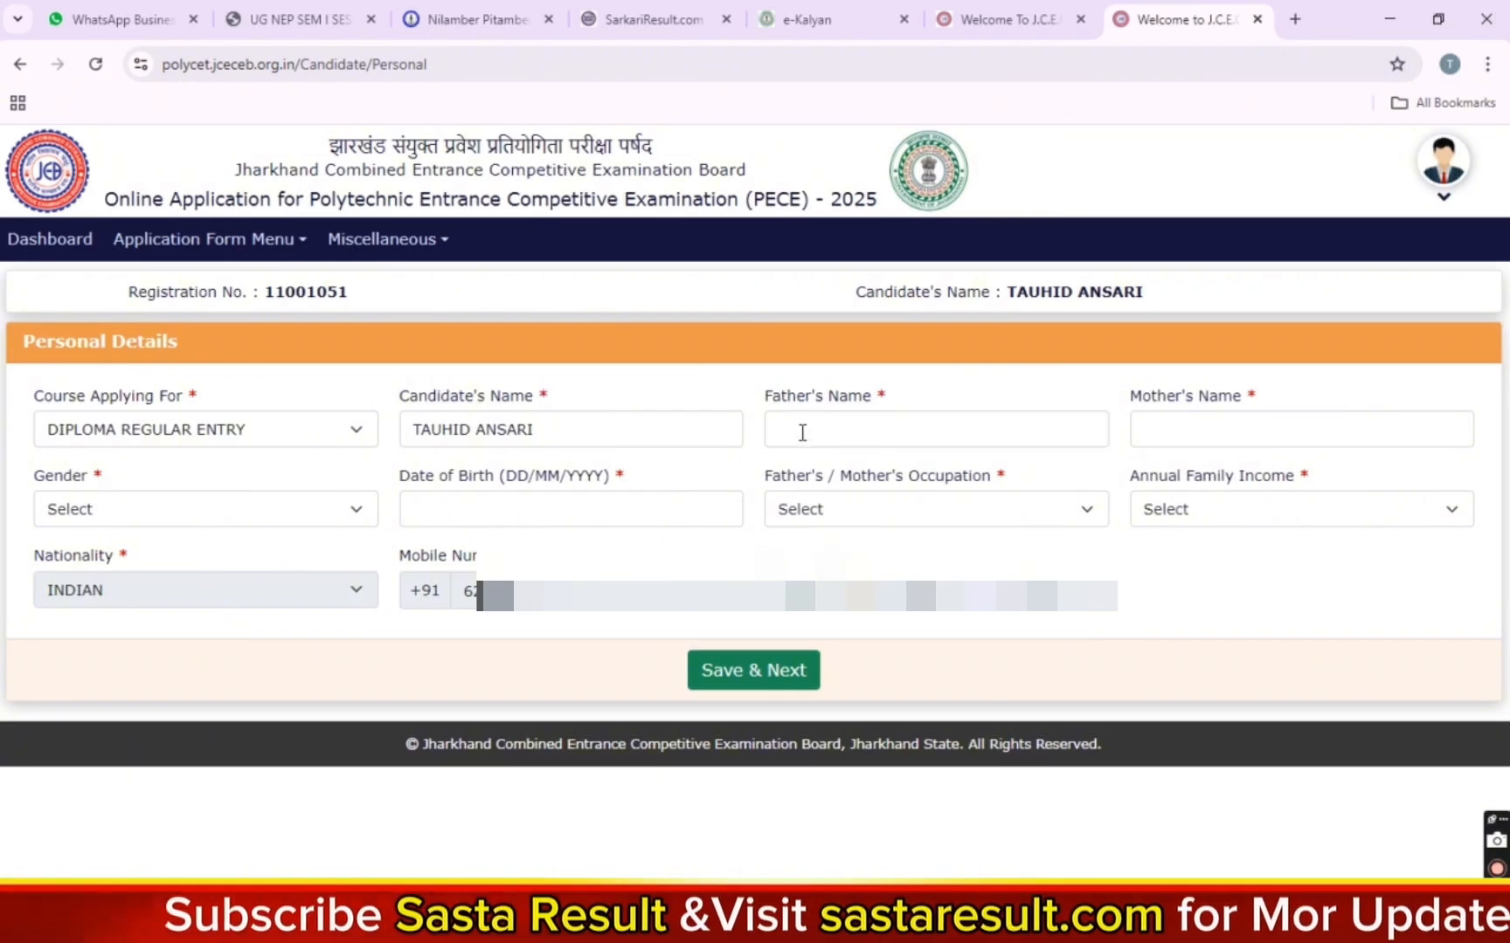
pyautogui.click(802, 432)
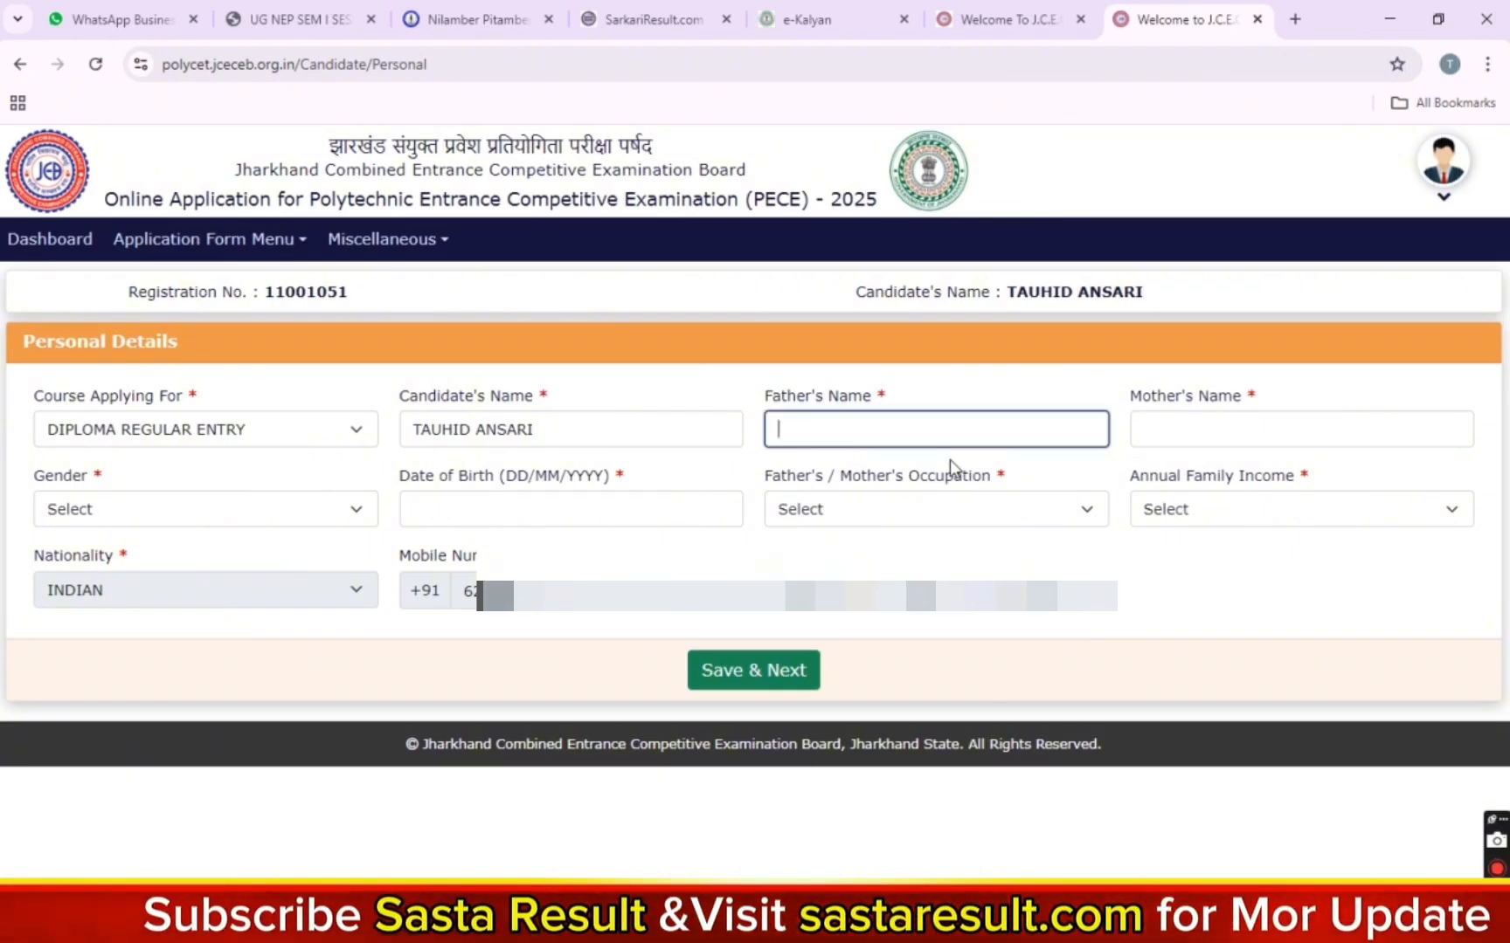
pyautogui.click(1176, 436)
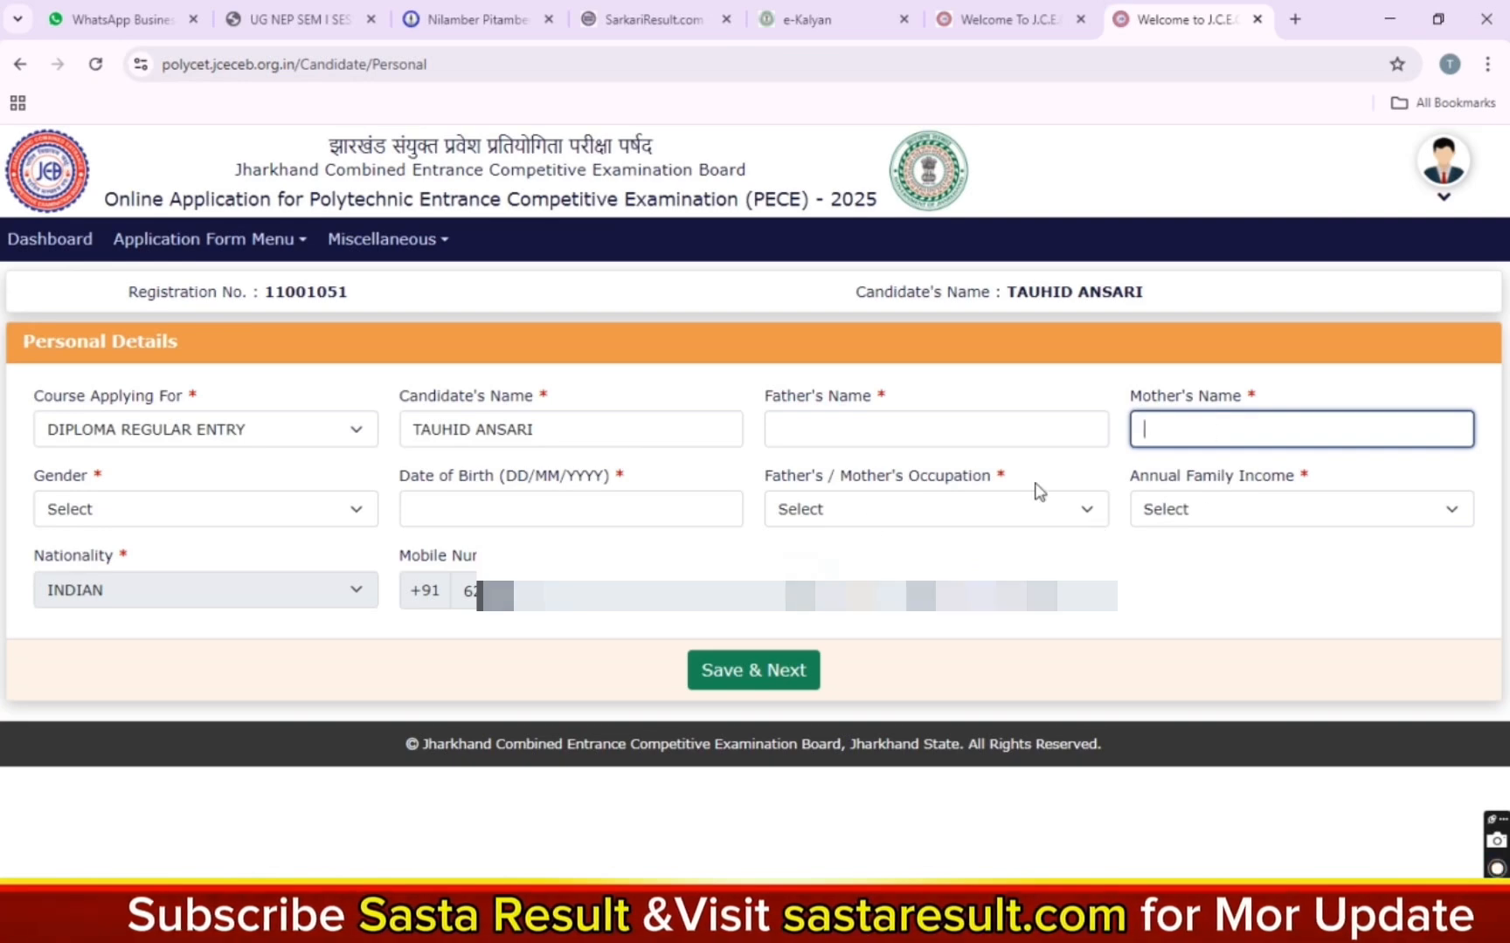
pyautogui.click(70, 524)
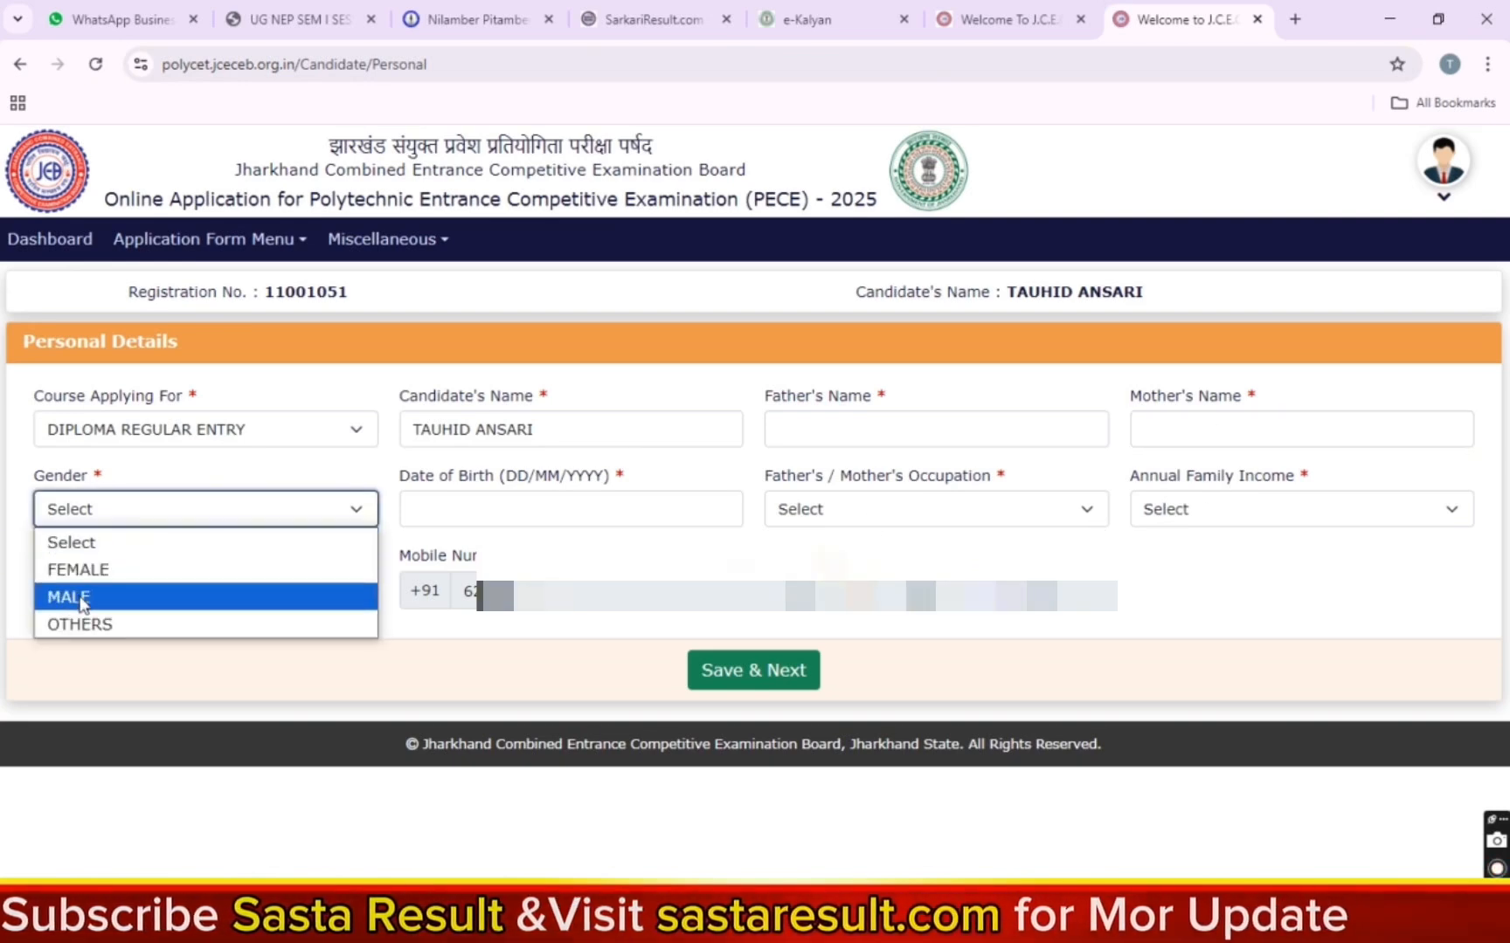
pyautogui.click(68, 594)
# Pick the candidate's date of birth in the calendar
pyautogui.click(486, 500)
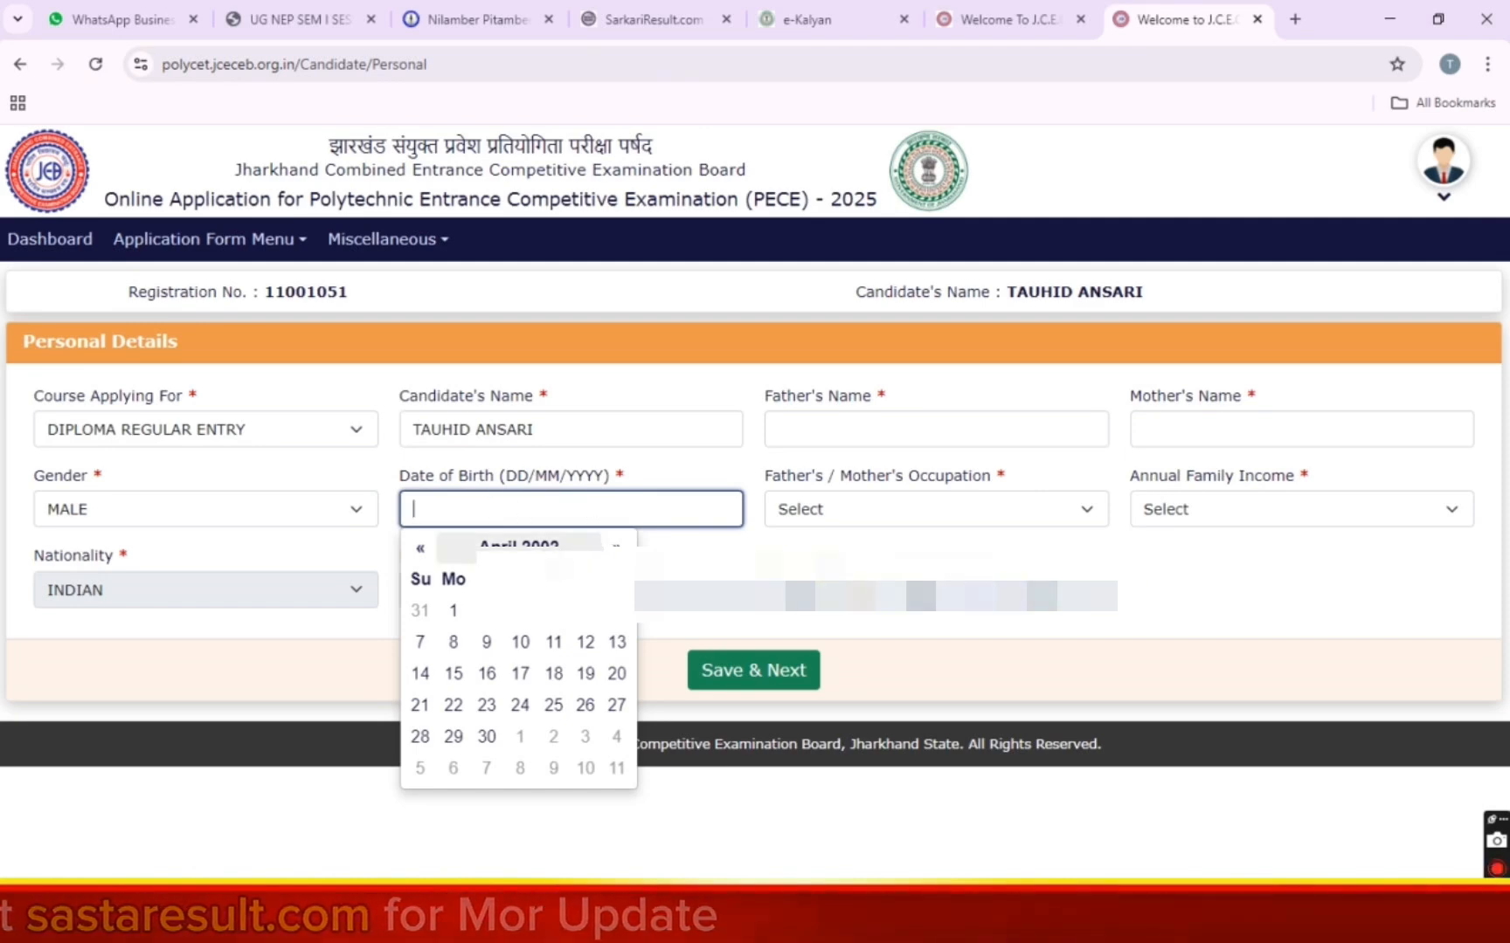
pyautogui.click(520, 544)
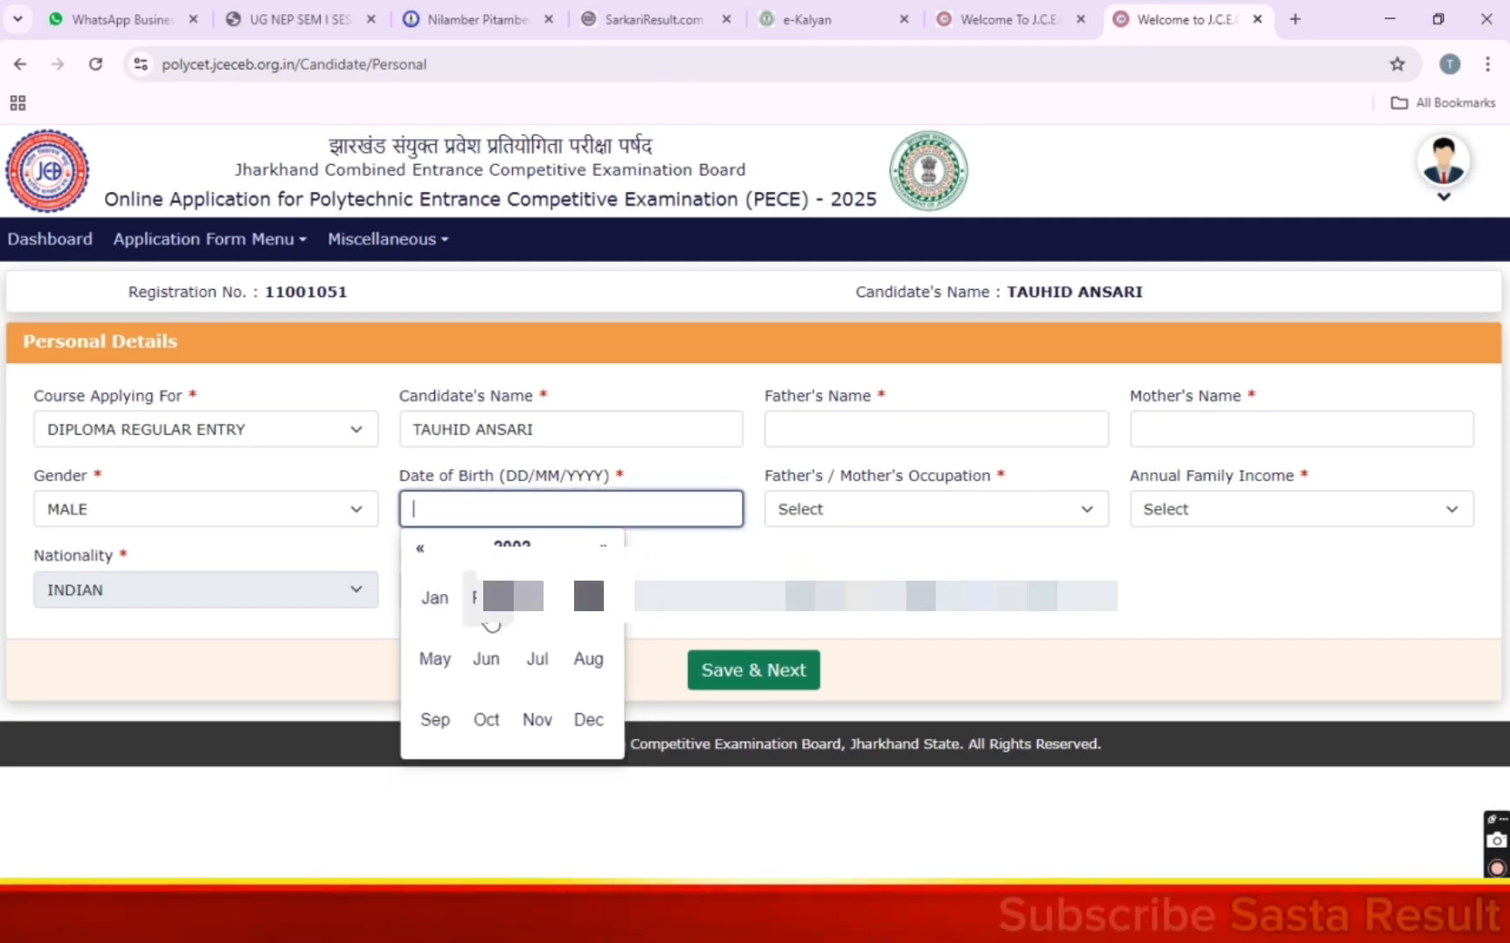
pyautogui.click(585, 601)
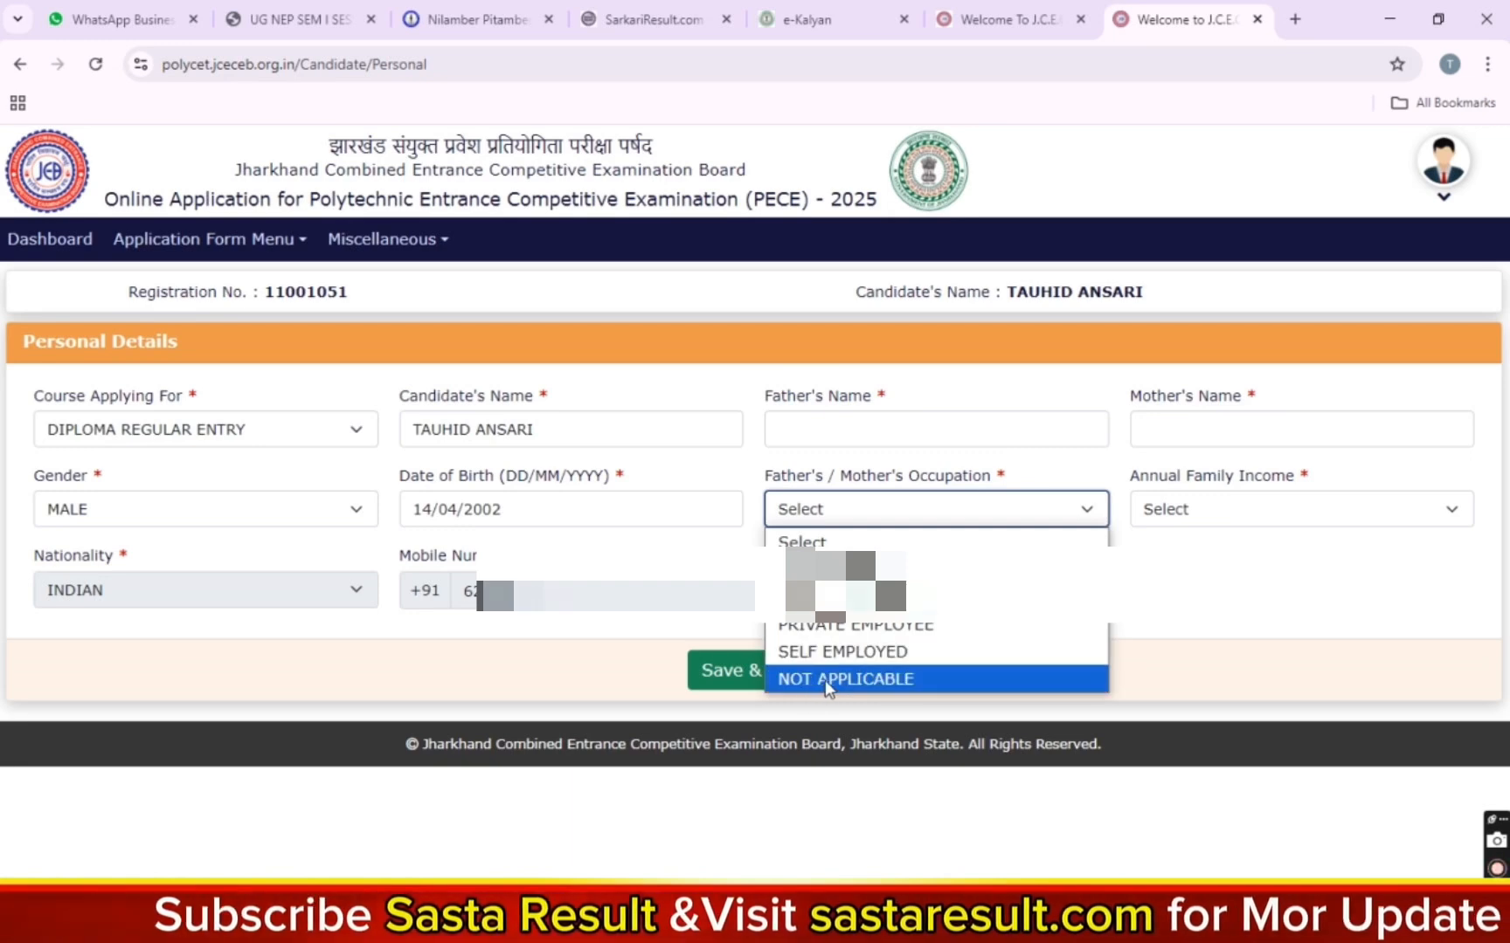
# Complete the personal details with parental occupation AGRICULTURE, the income bracket above Rs. 70 thousand and both parents' names, and save them
pyautogui.click(826, 597)
pyautogui.click(1170, 509)
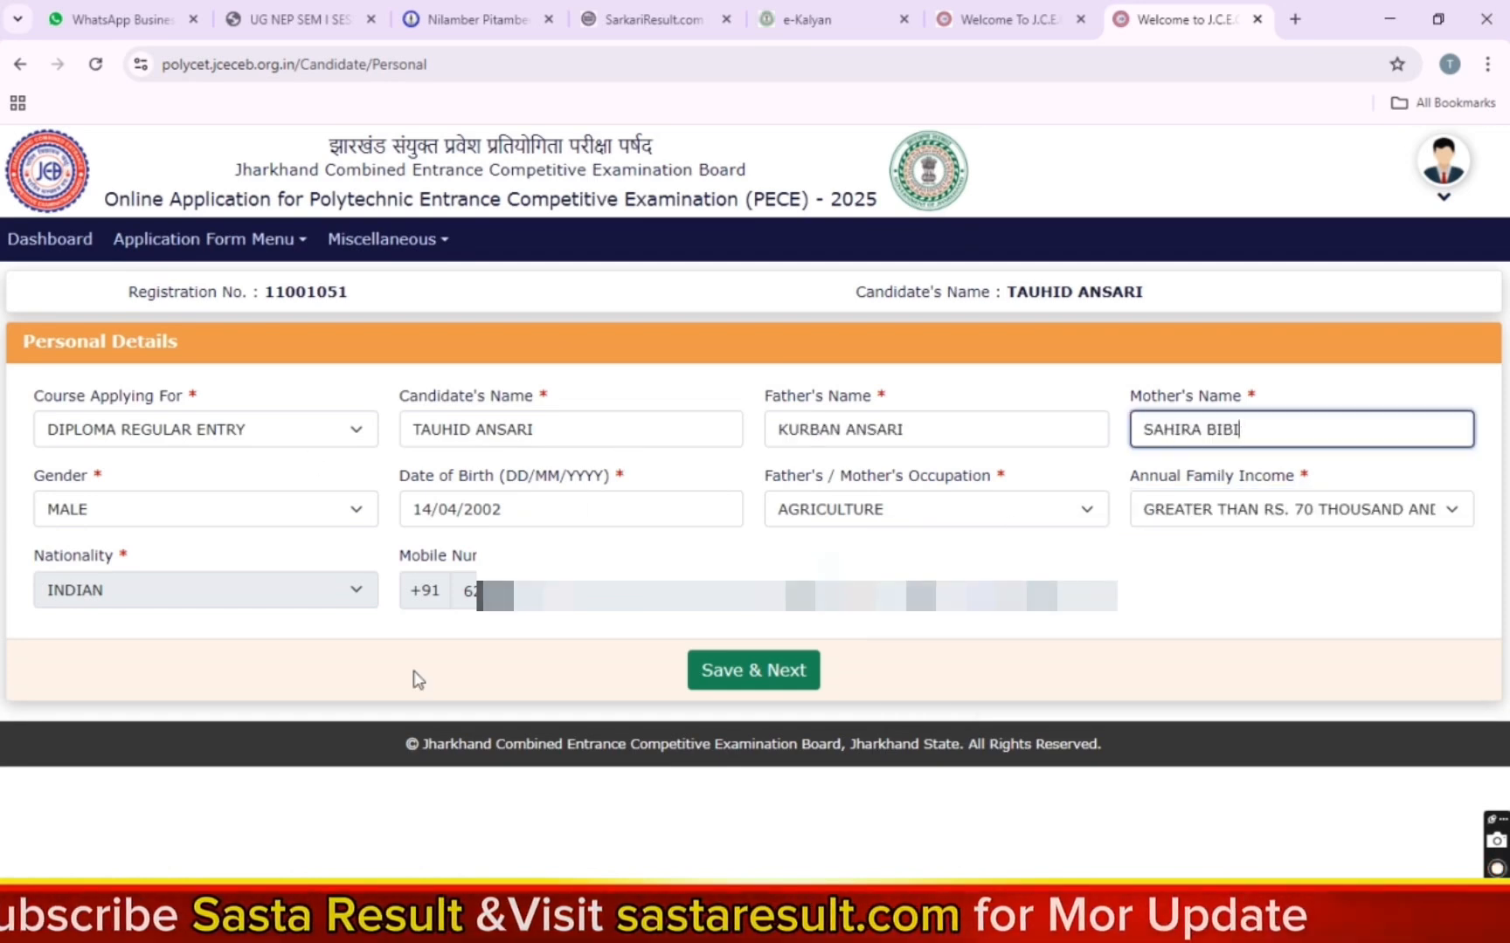
pyautogui.click(757, 679)
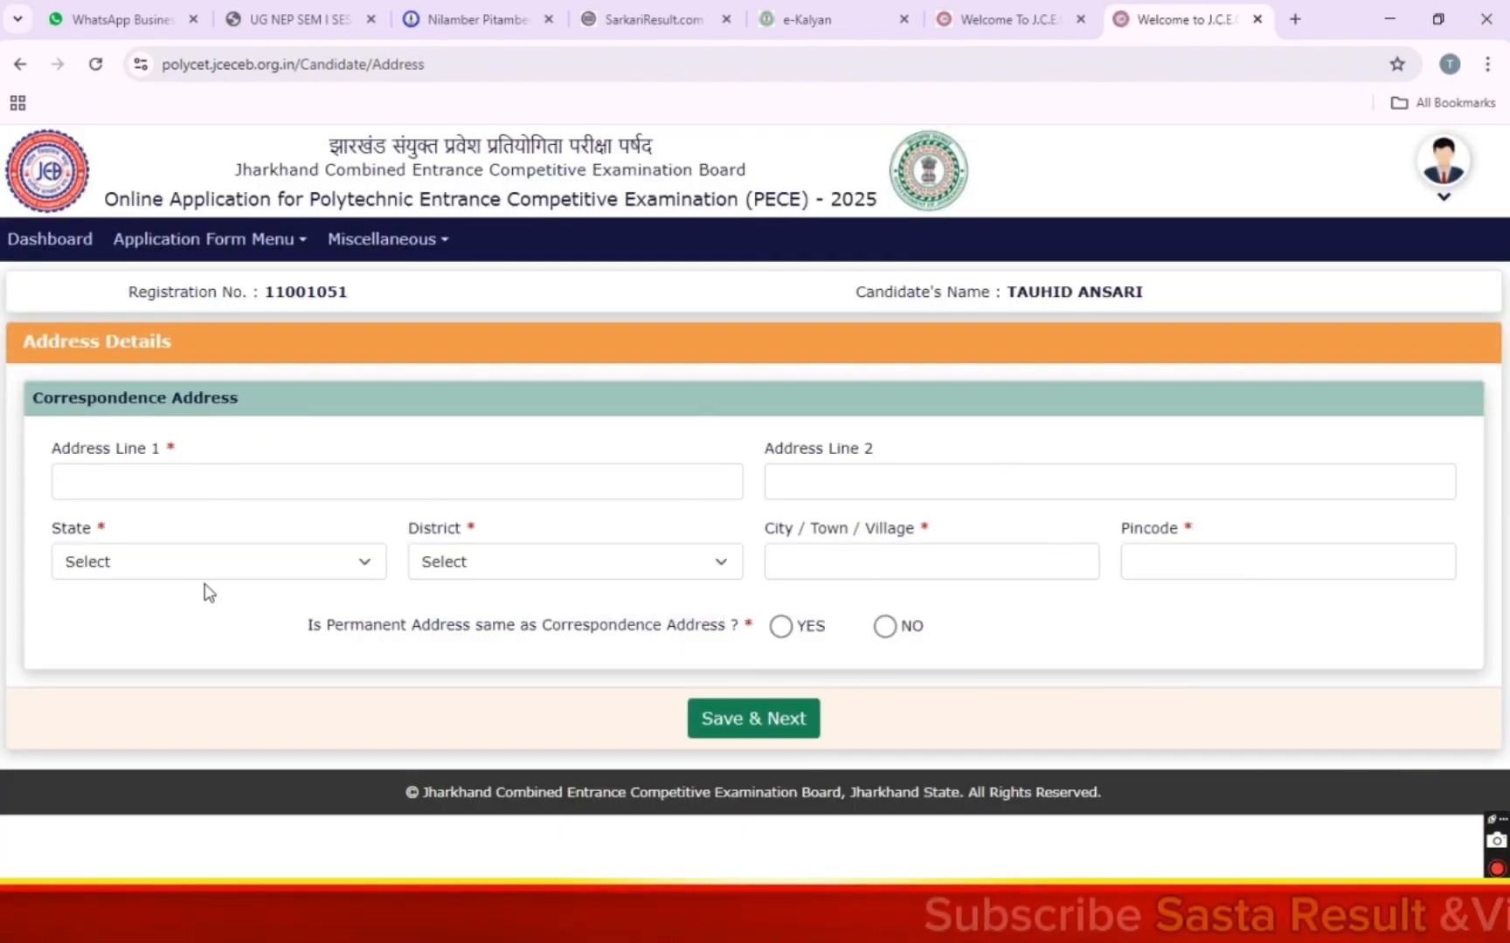
# Fill in the first address line of the correspondence address, leaving the second line blank
pyautogui.click(123, 484)
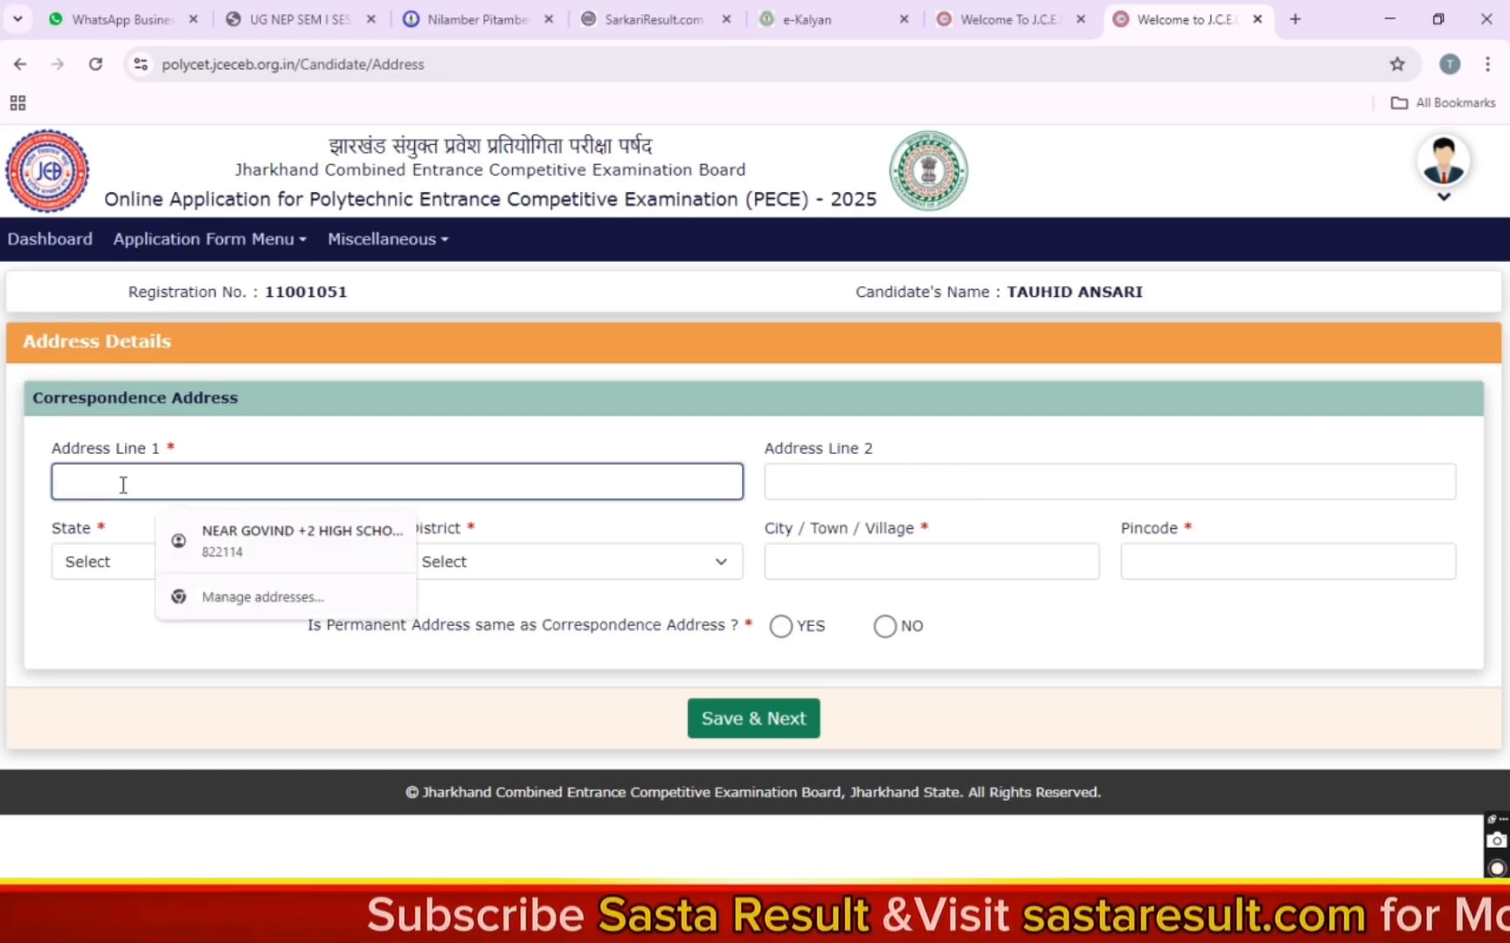
pyautogui.write('WARD NO')
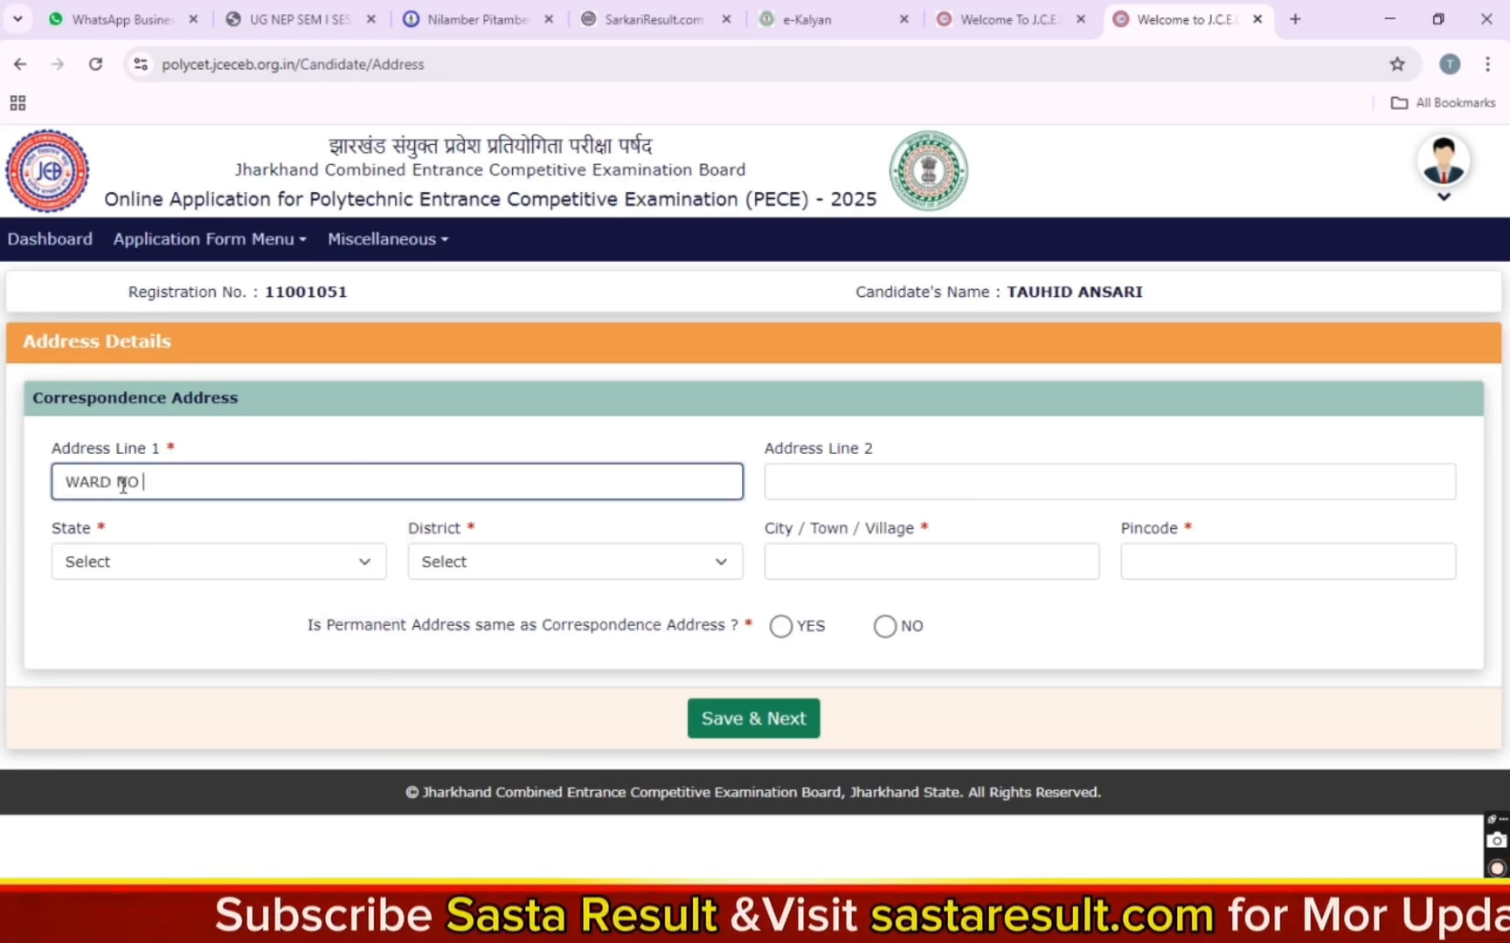
pyautogui.write(' 06')
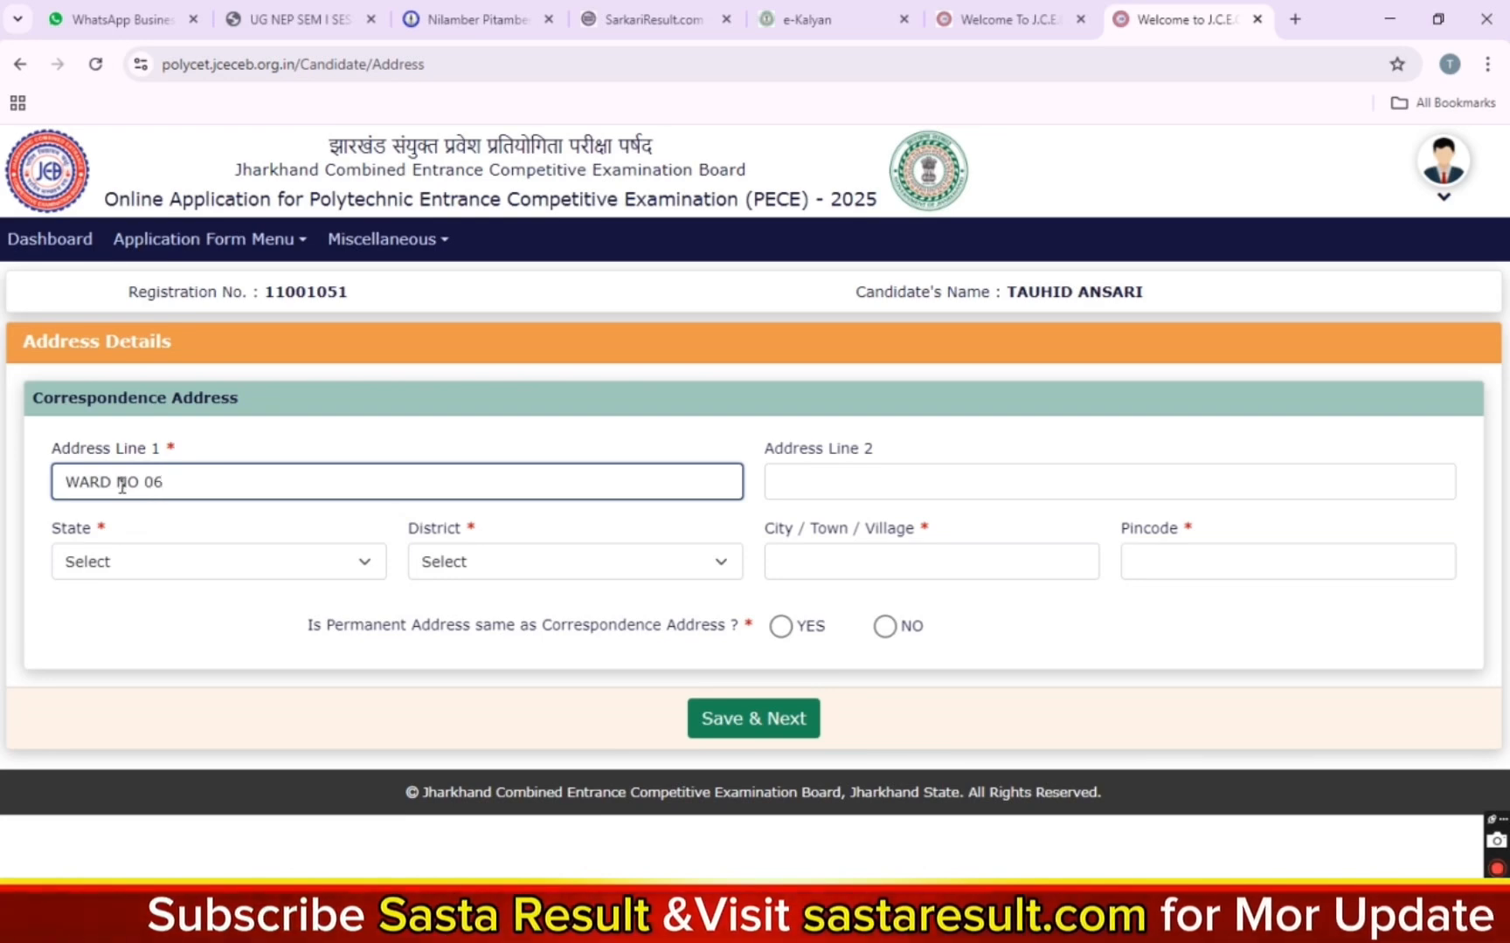
pyautogui.click(802, 485)
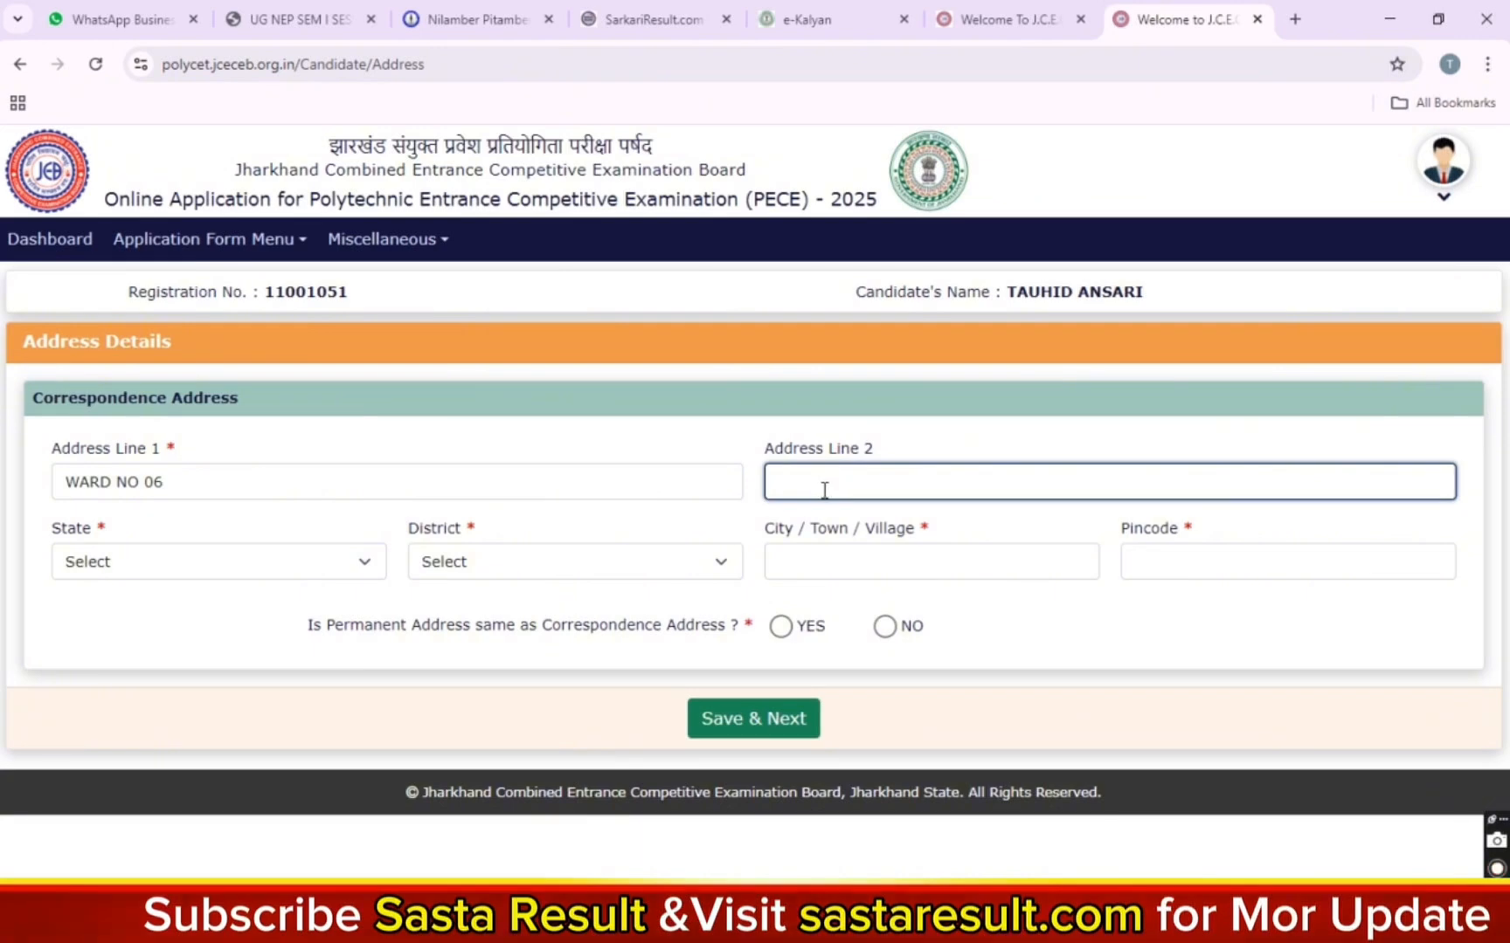
# Choose the candidate's state and district for the correspondence address
pyautogui.click(165, 562)
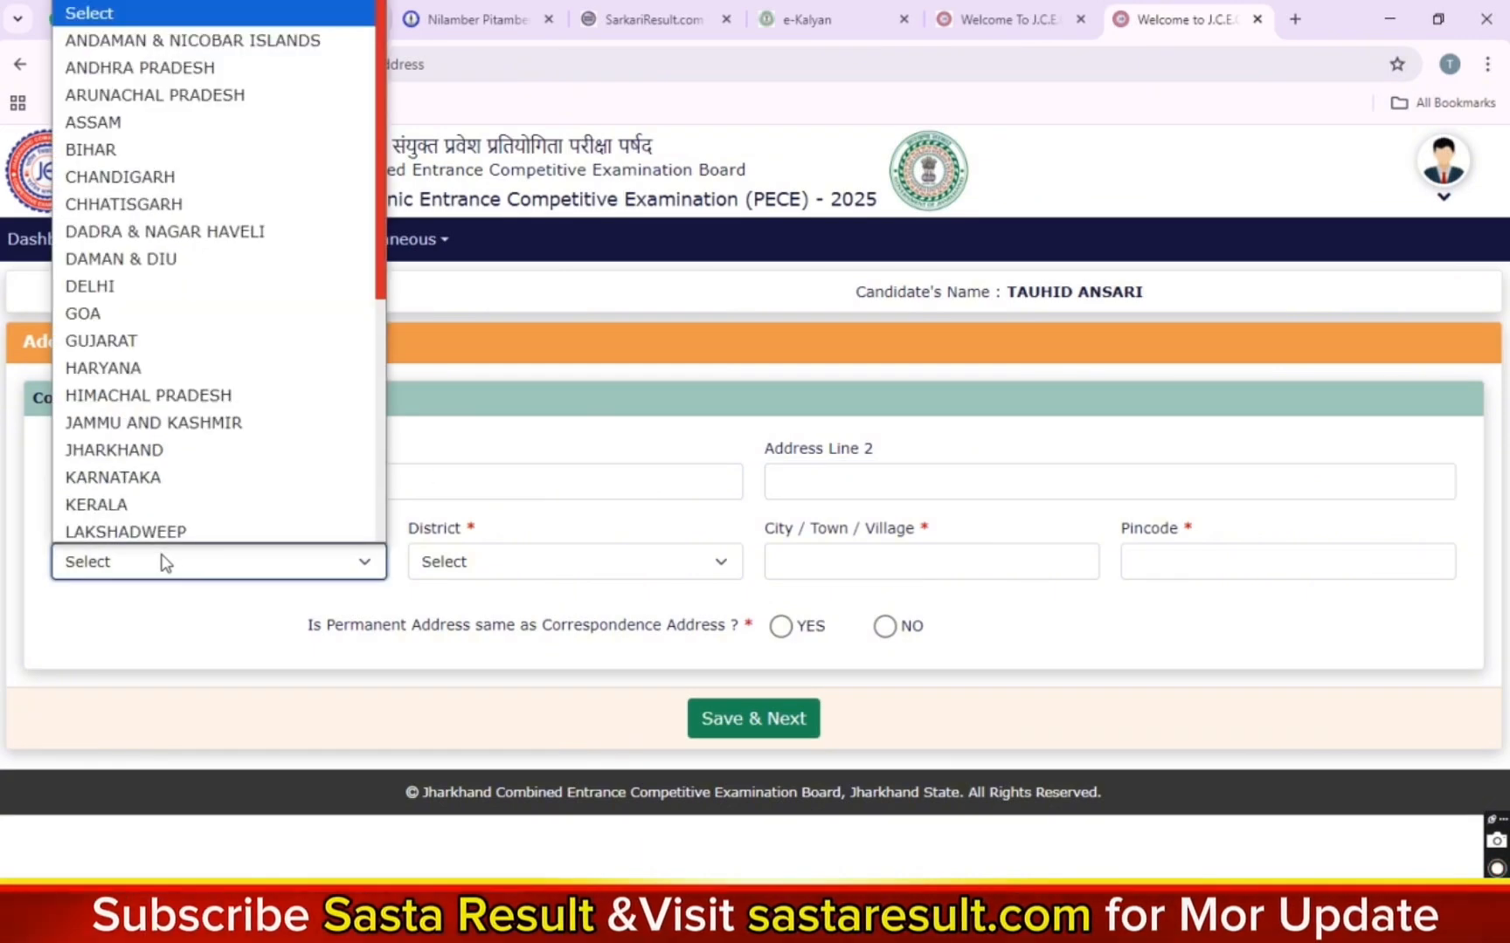
pyautogui.write('jh')
pyautogui.press('Return')
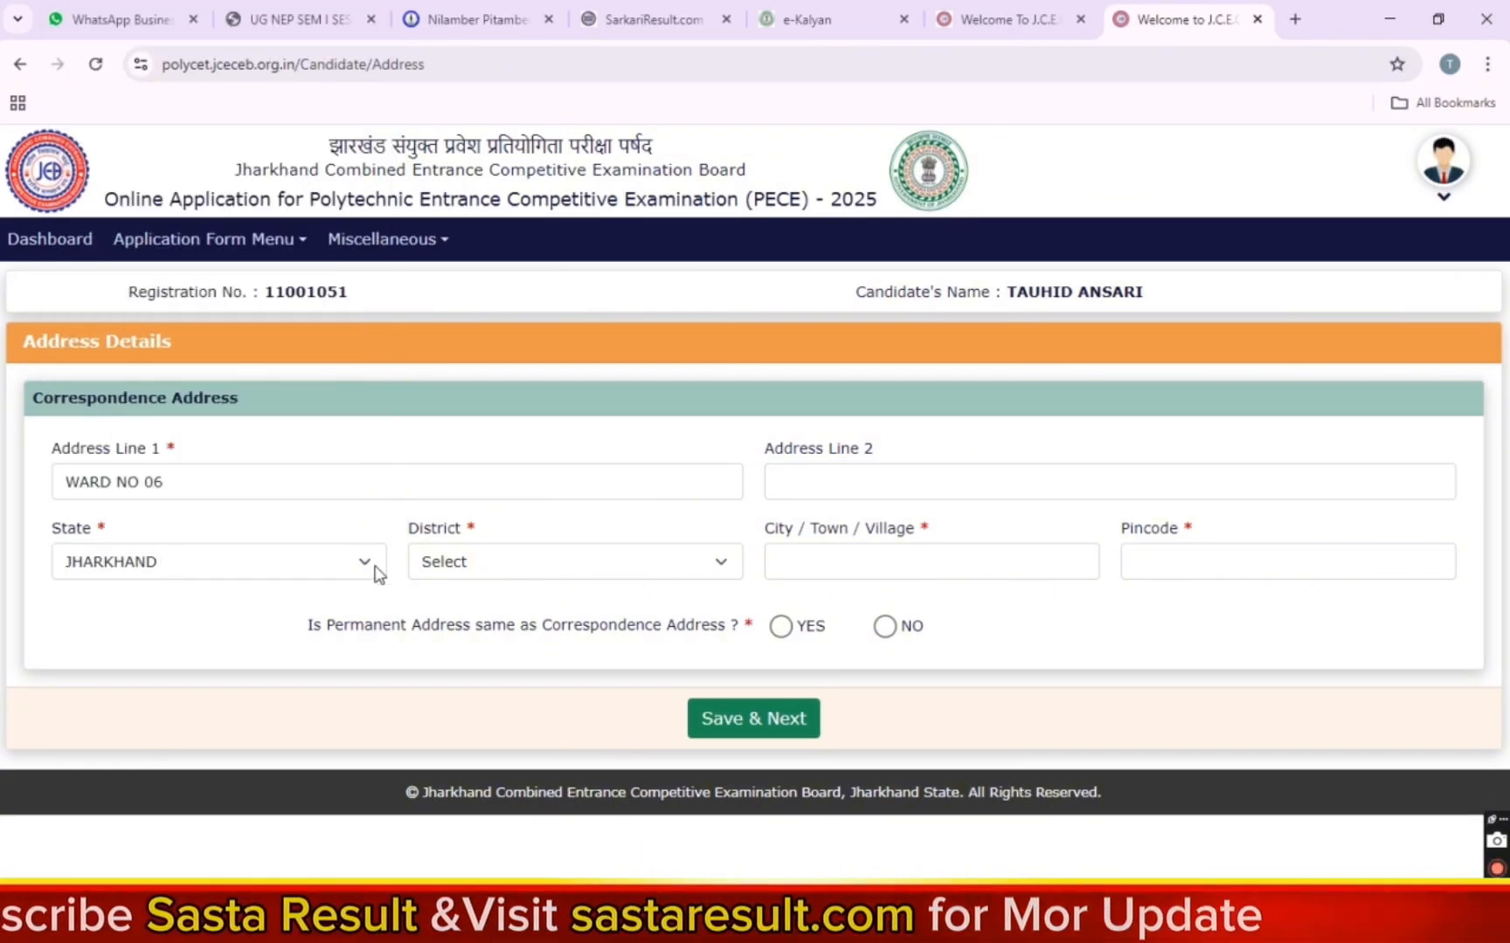
pyautogui.click(461, 564)
pyautogui.write('g')
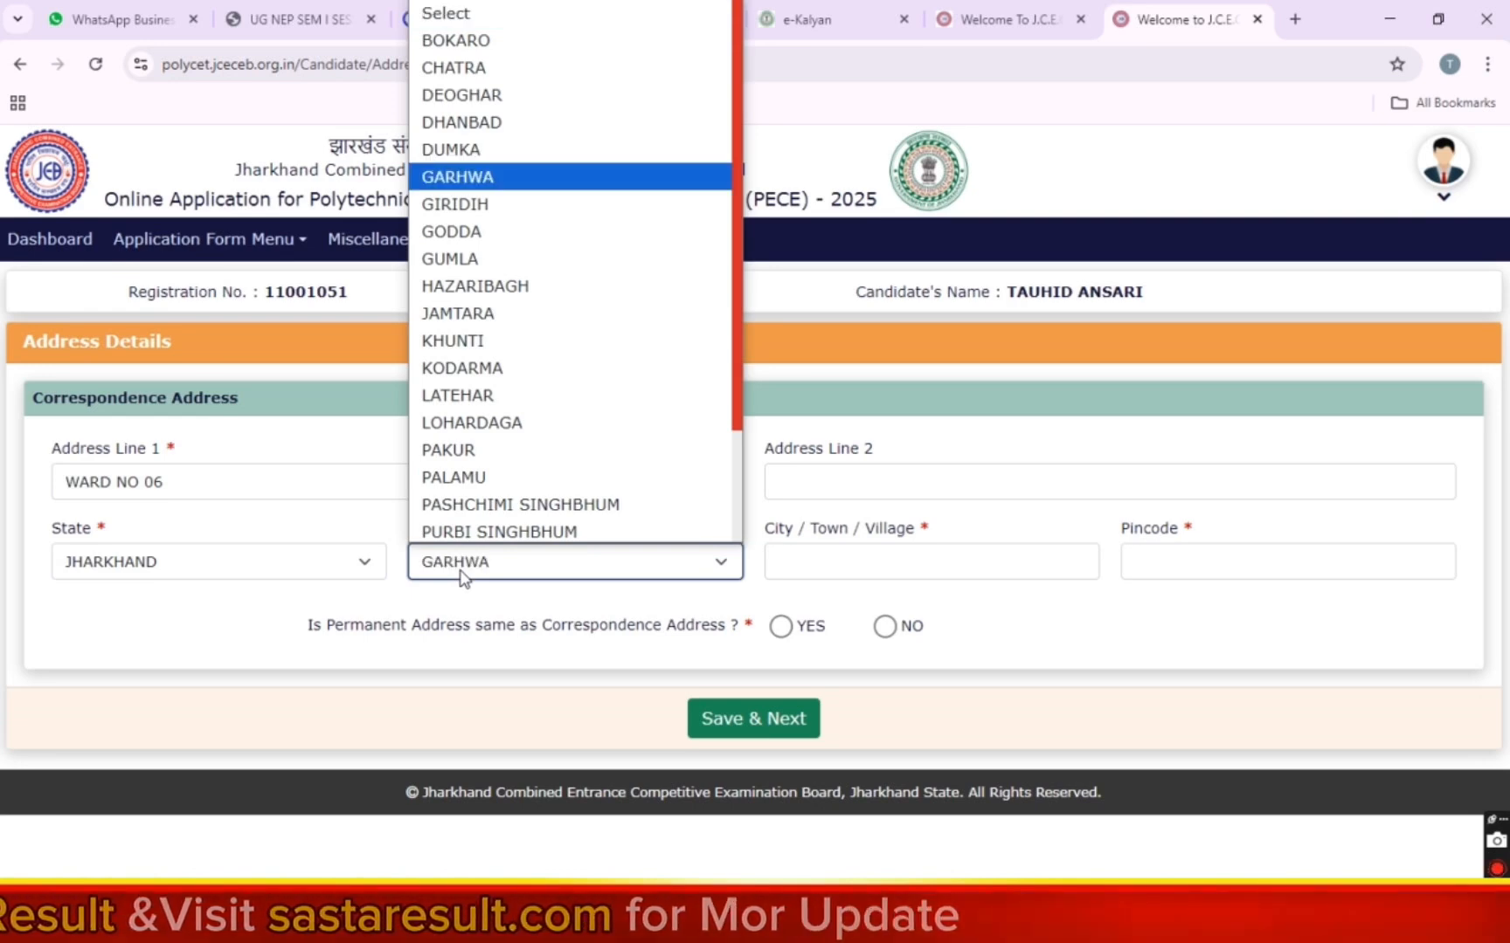
pyautogui.press('Return')
# Fill in the city and the postal pincode of the correspondence address
pyautogui.click(898, 556)
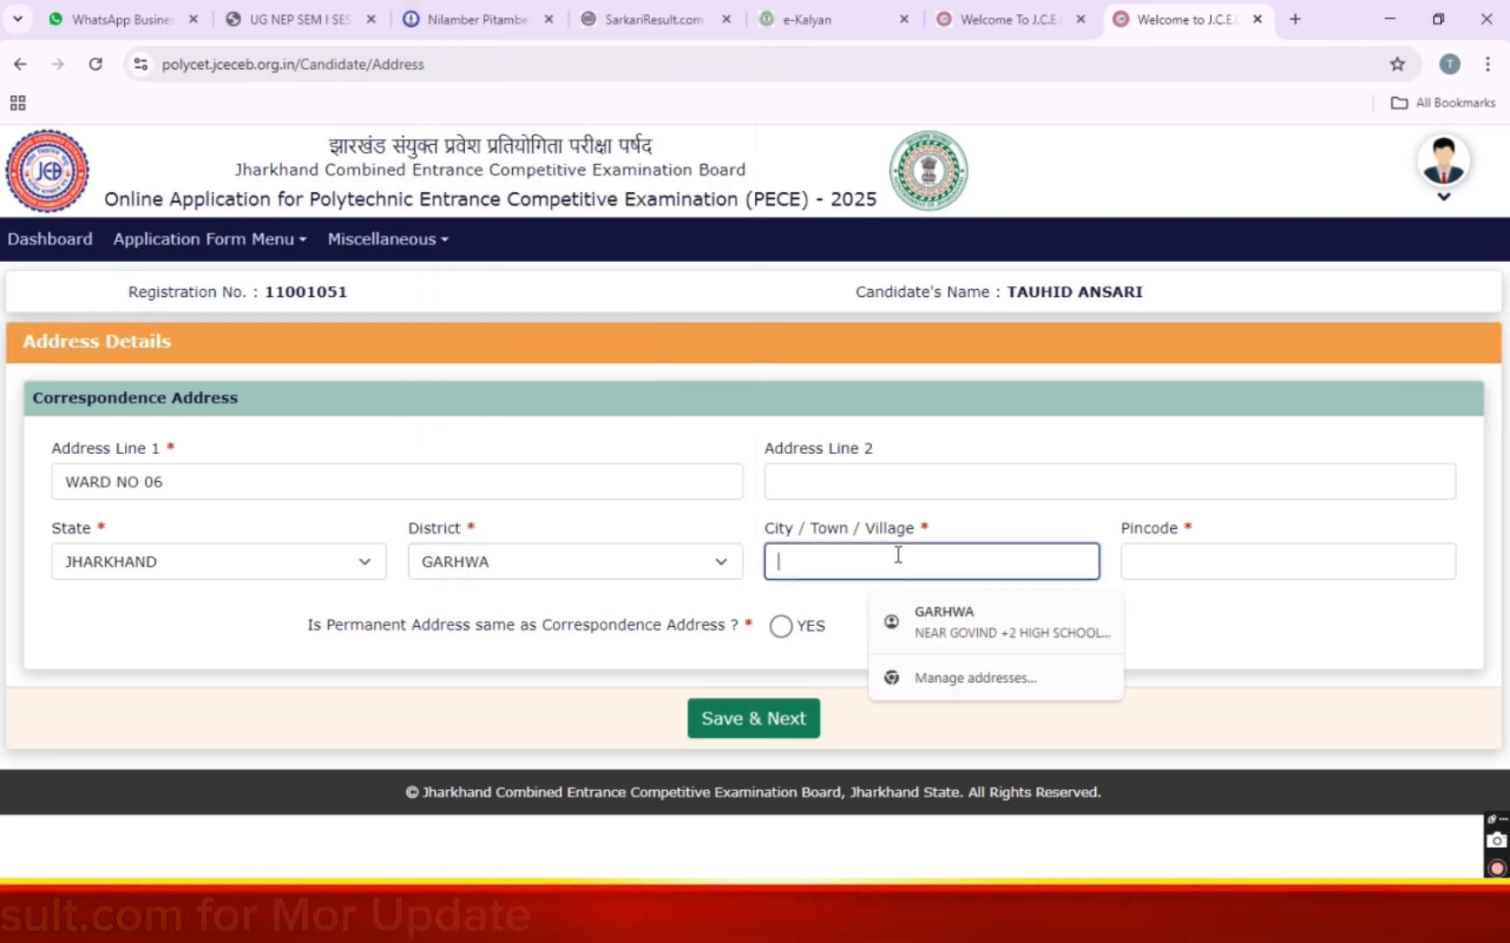
pyautogui.write('GARHWA')
pyautogui.click(1247, 570)
pyautogui.write('82')
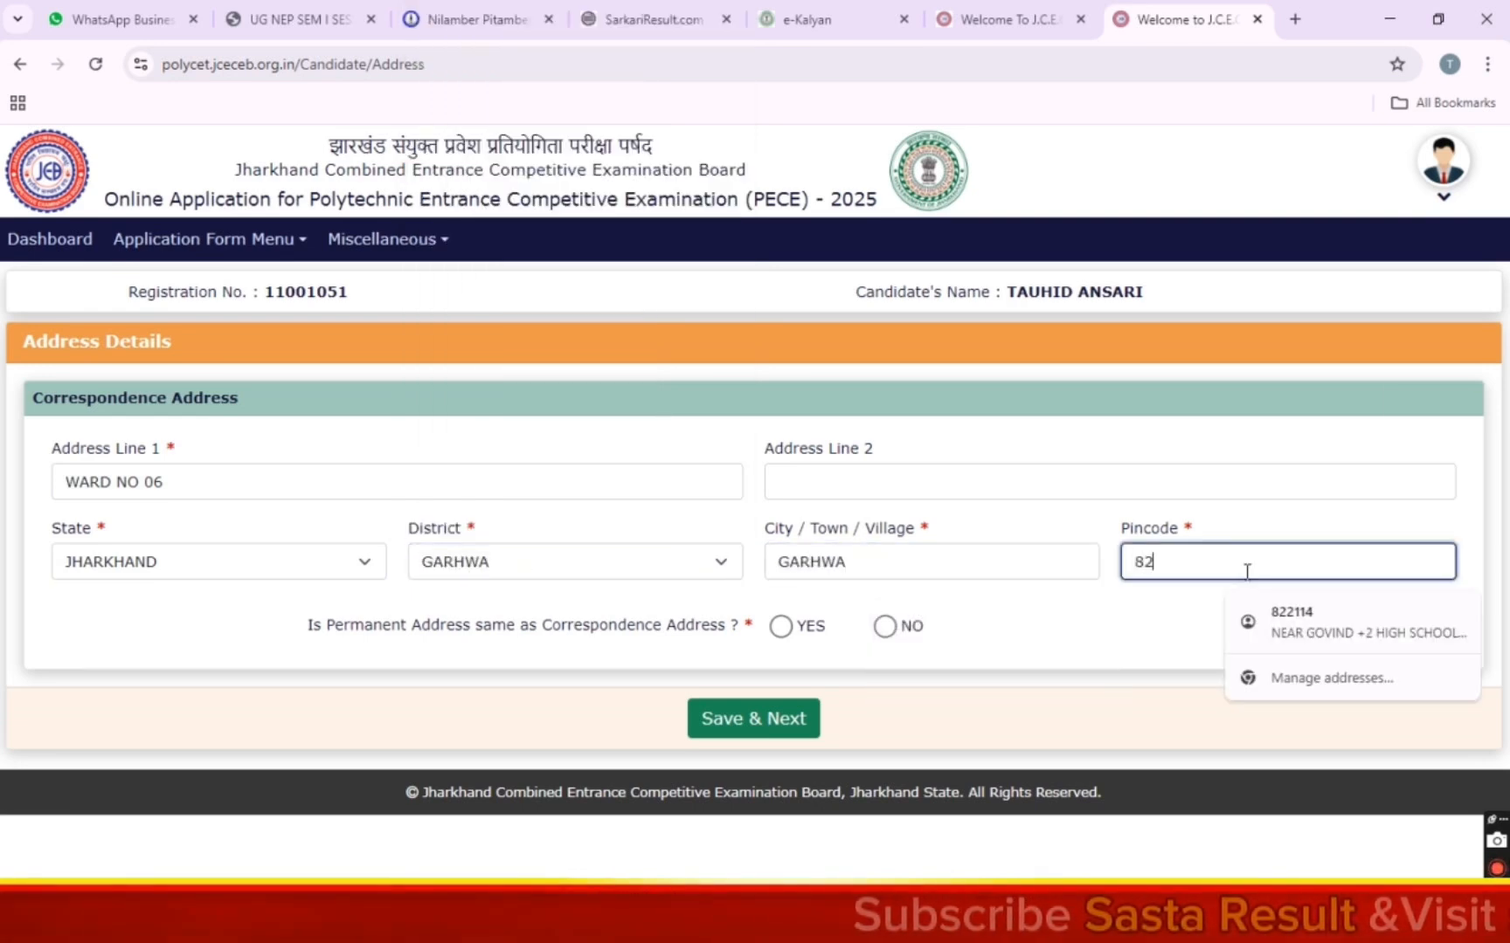
pyautogui.write('2124')
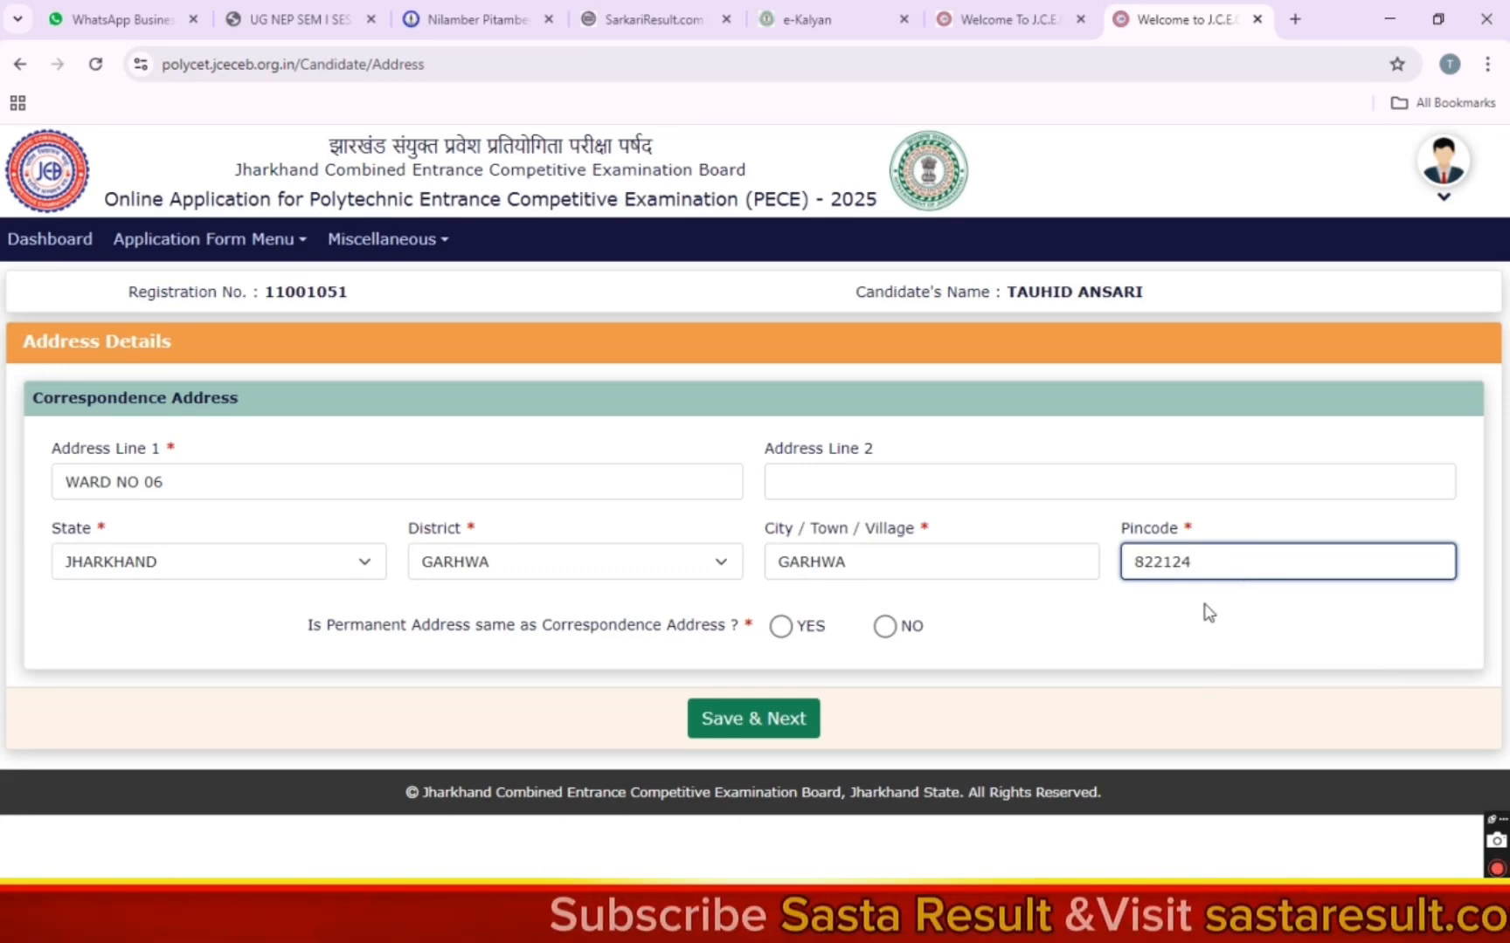
pyautogui.press('BackSpace')
pyautogui.press('BackSpace')
pyautogui.press('BackSpace')
pyautogui.write('114')
pyautogui.moveTo(311, 621); pyautogui.dragTo(747, 644)
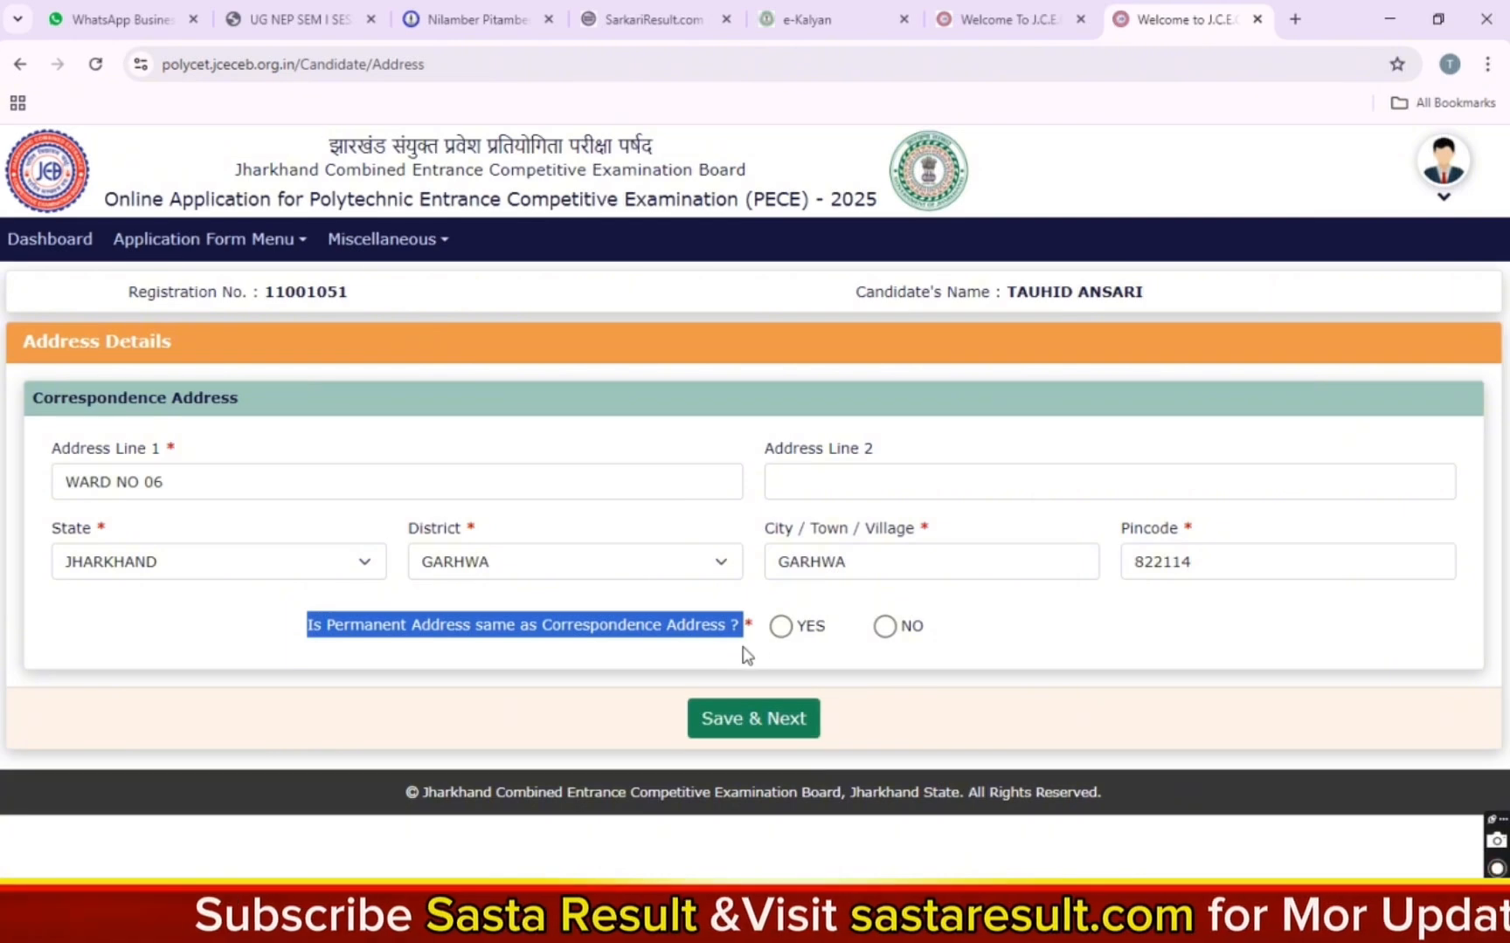
pyautogui.click(783, 630)
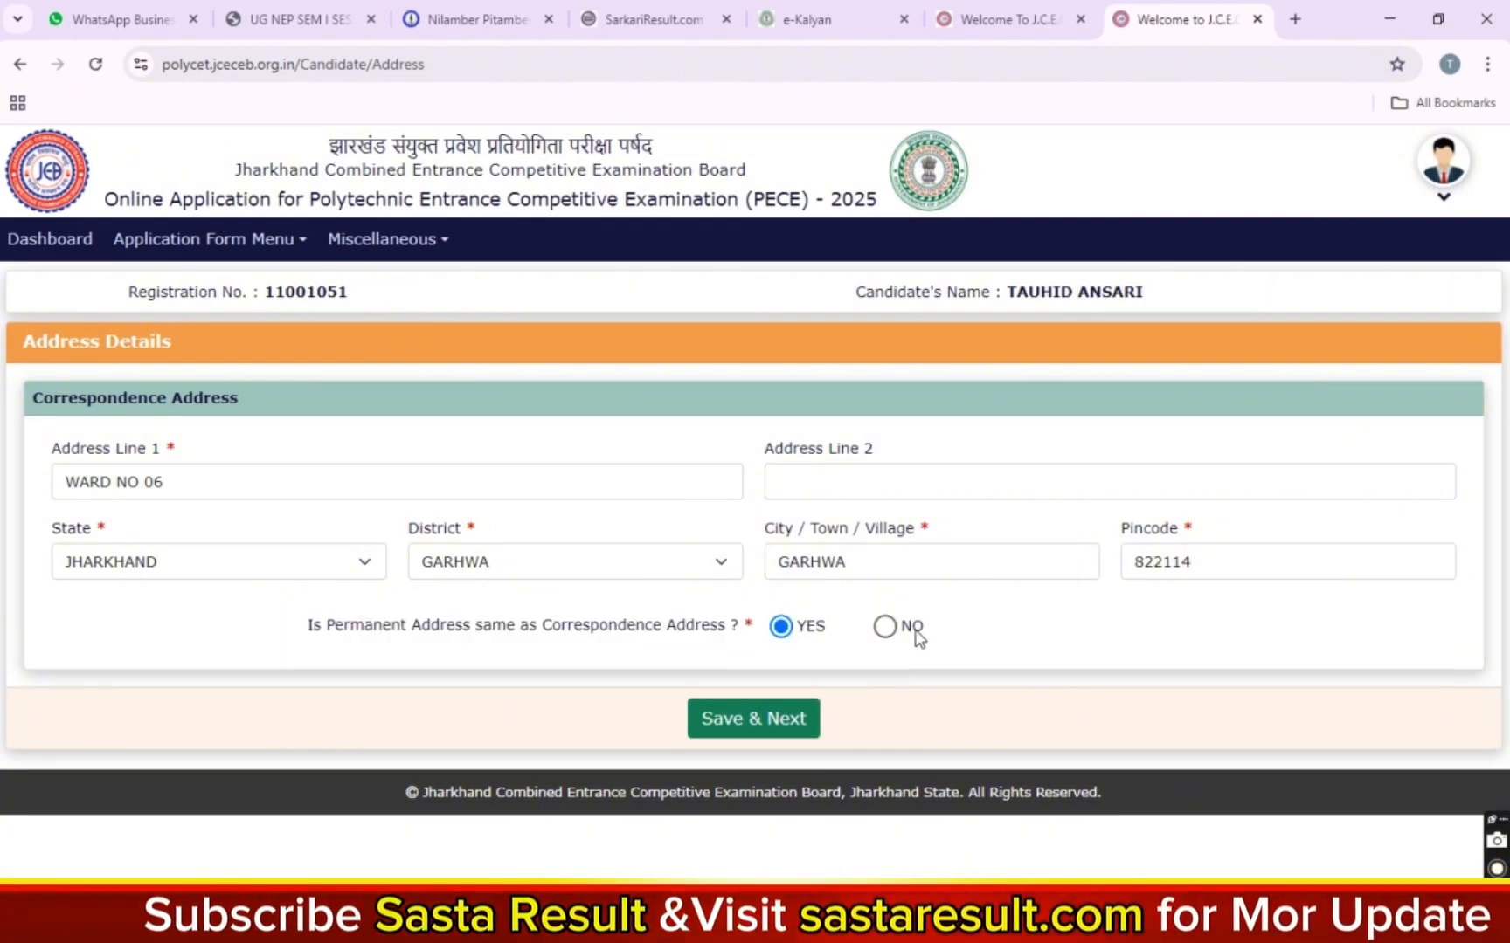
pyautogui.click(885, 627)
pyautogui.scroll(-2, 758, 646)
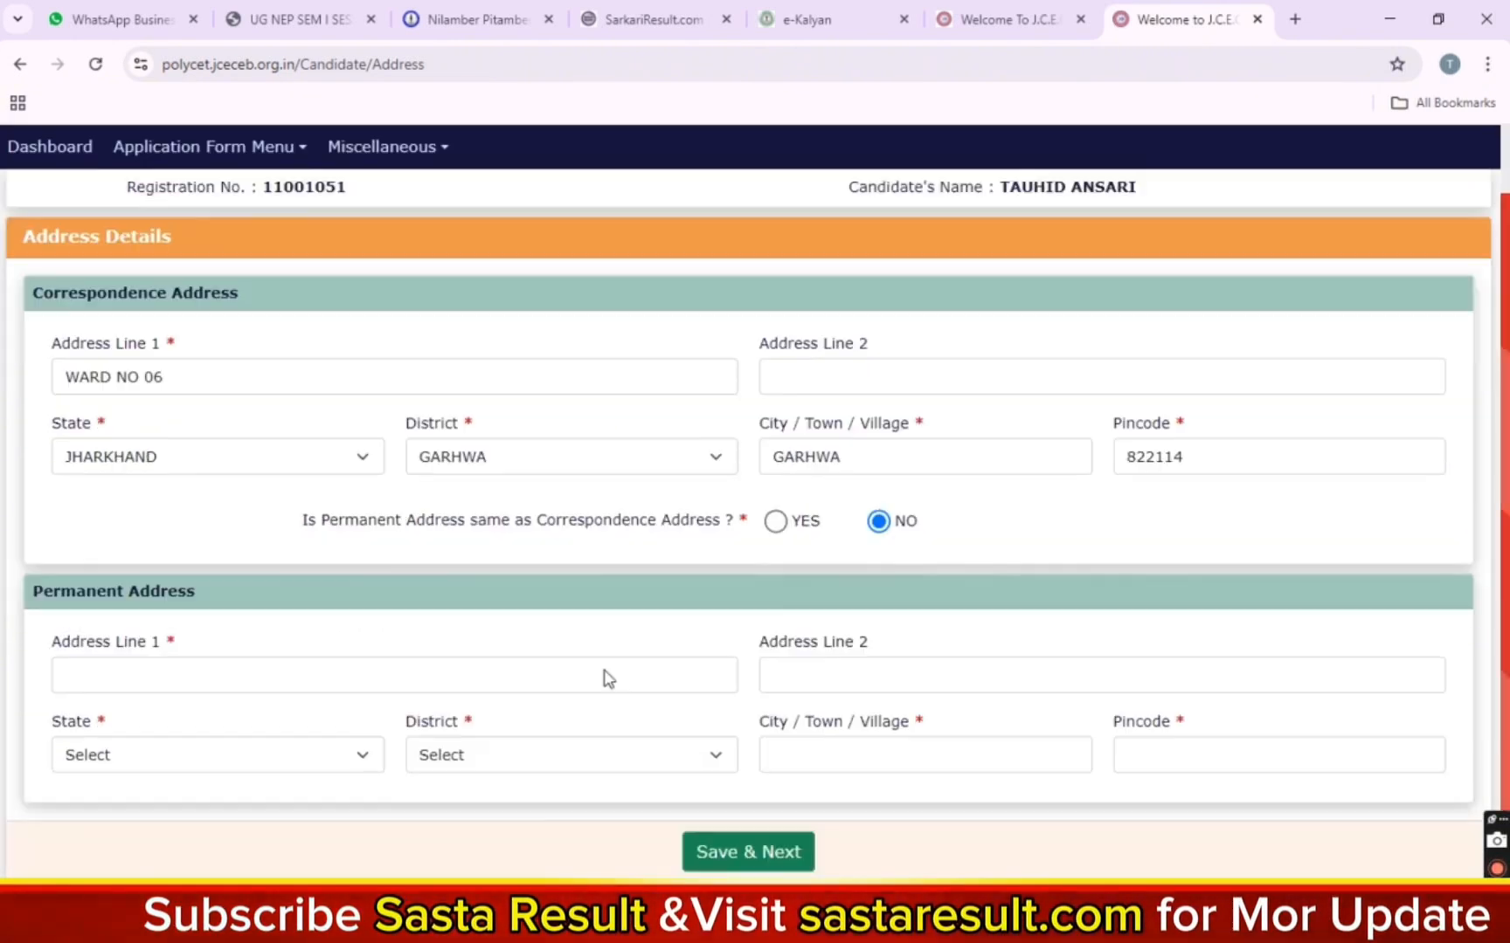
pyautogui.scroll(1, 53, 769)
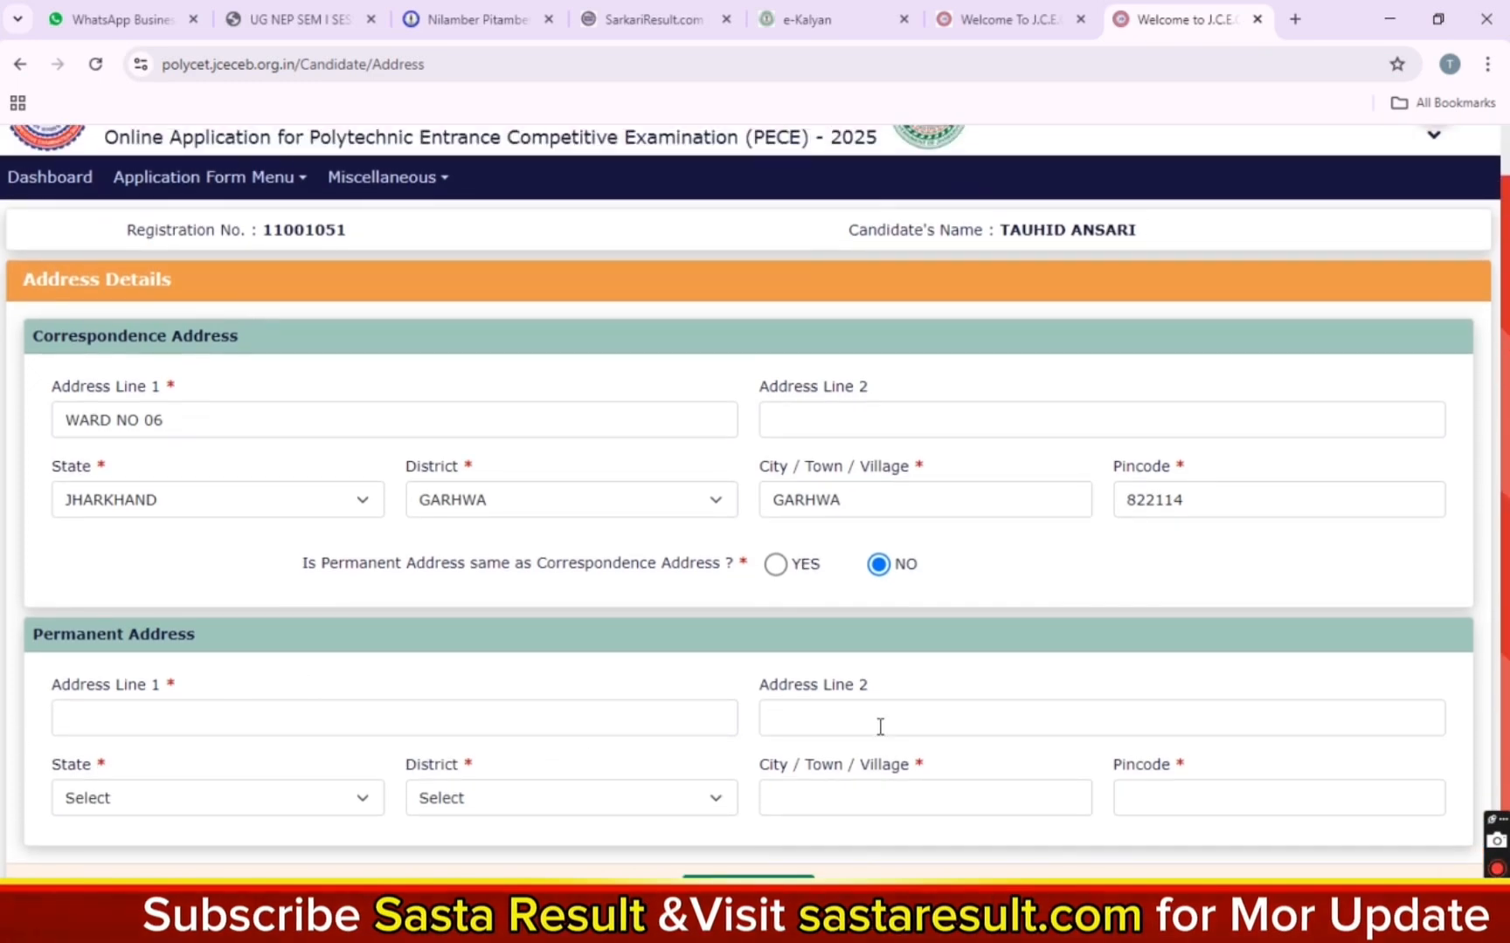
# Mark the permanent address as the same as the correspondence address and save the address details, declining the browser's offer to store it
pyautogui.click(774, 564)
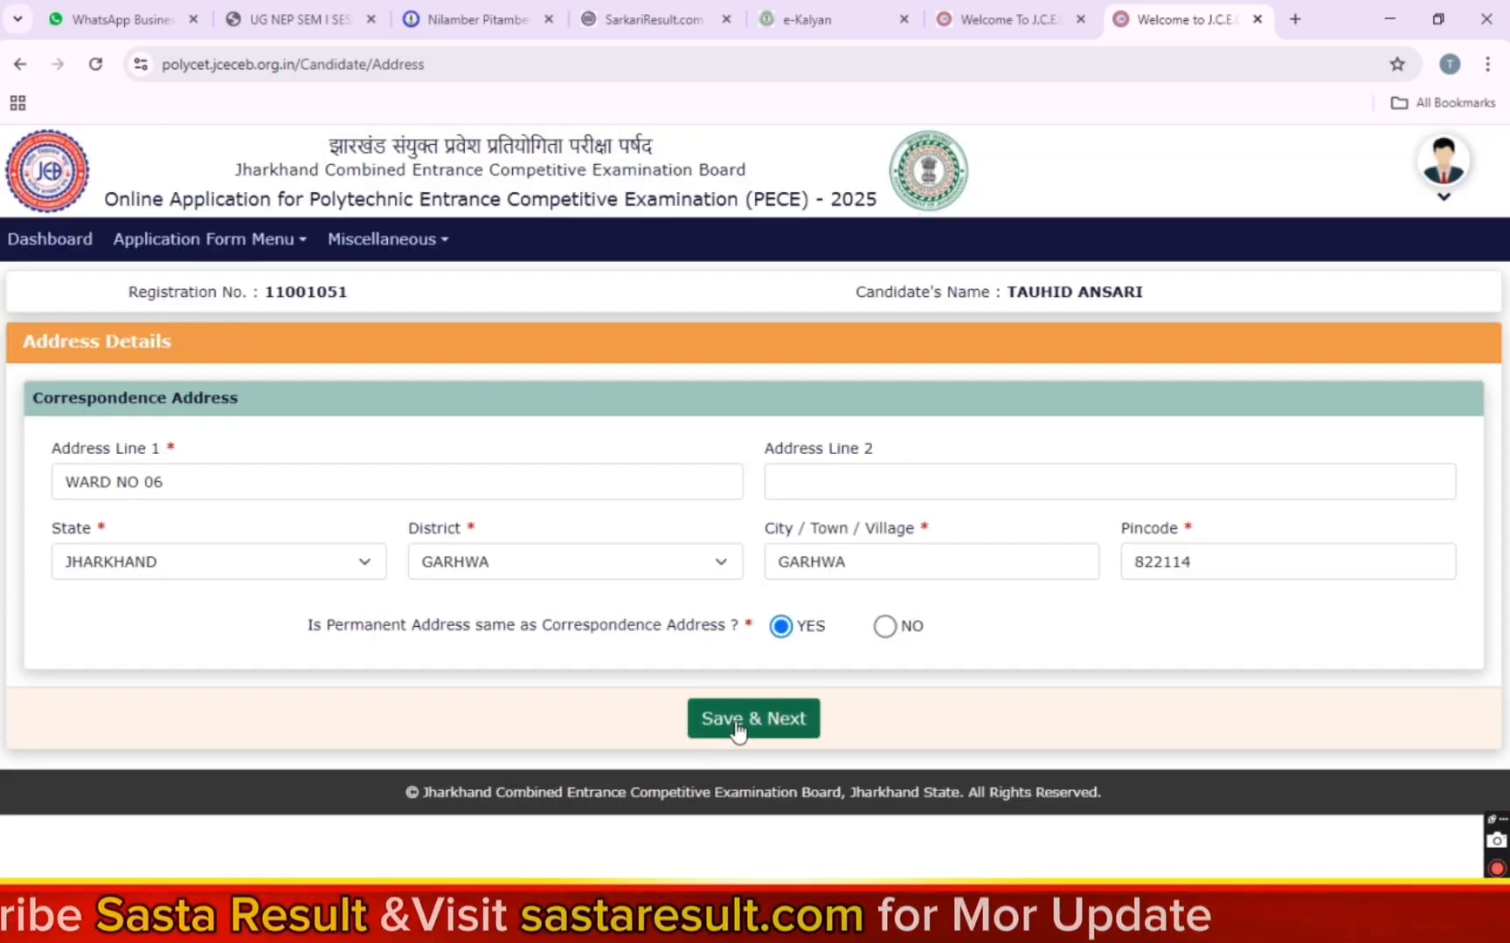
pyautogui.click(736, 726)
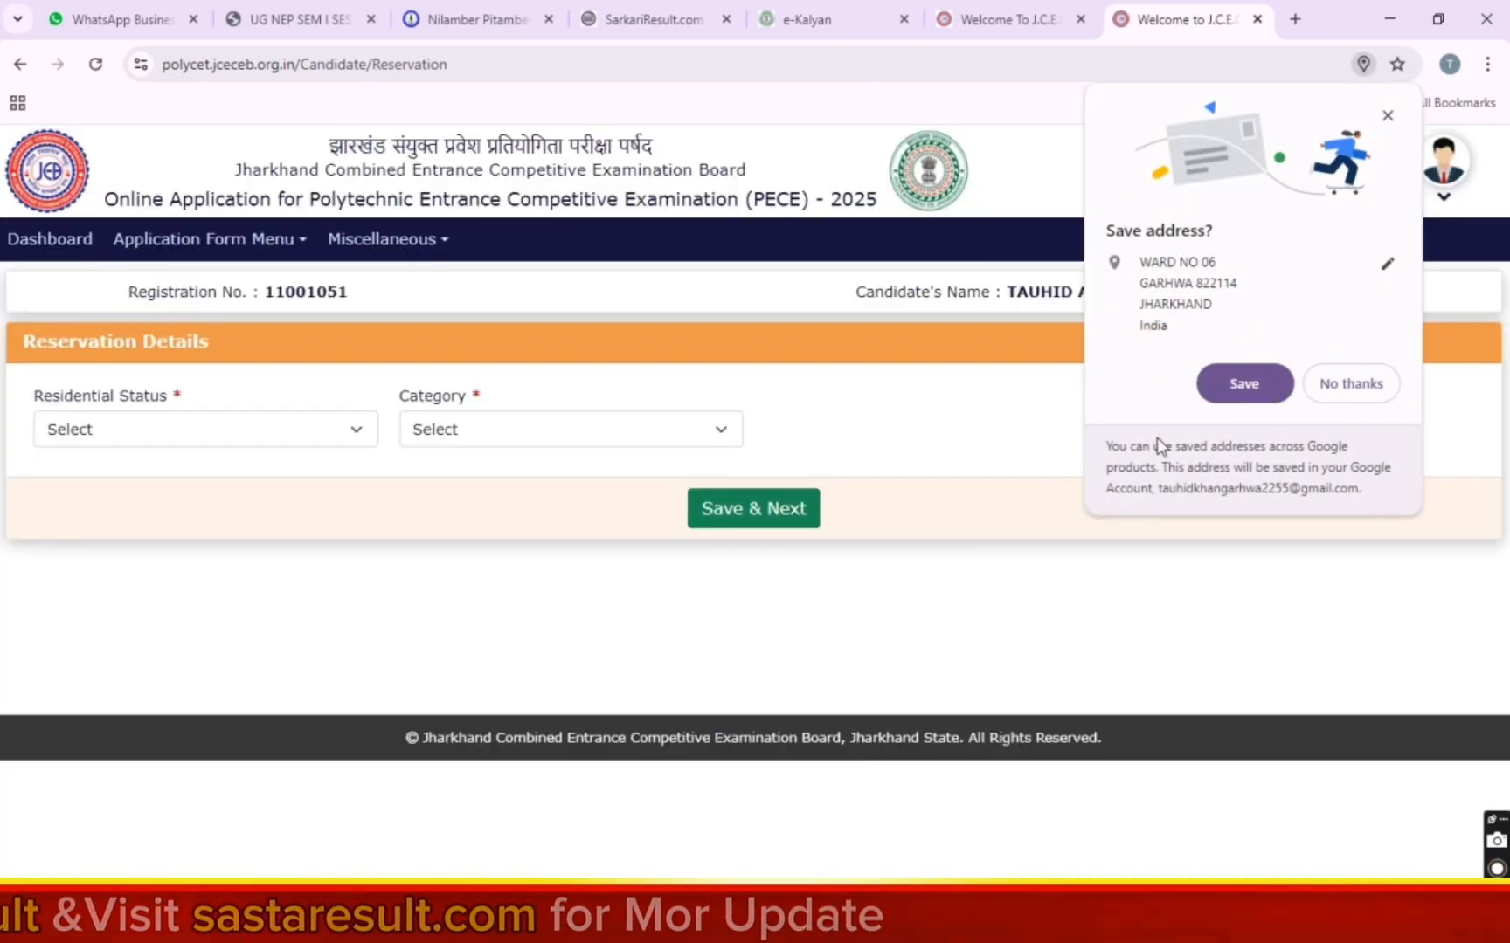
pyautogui.click(1351, 384)
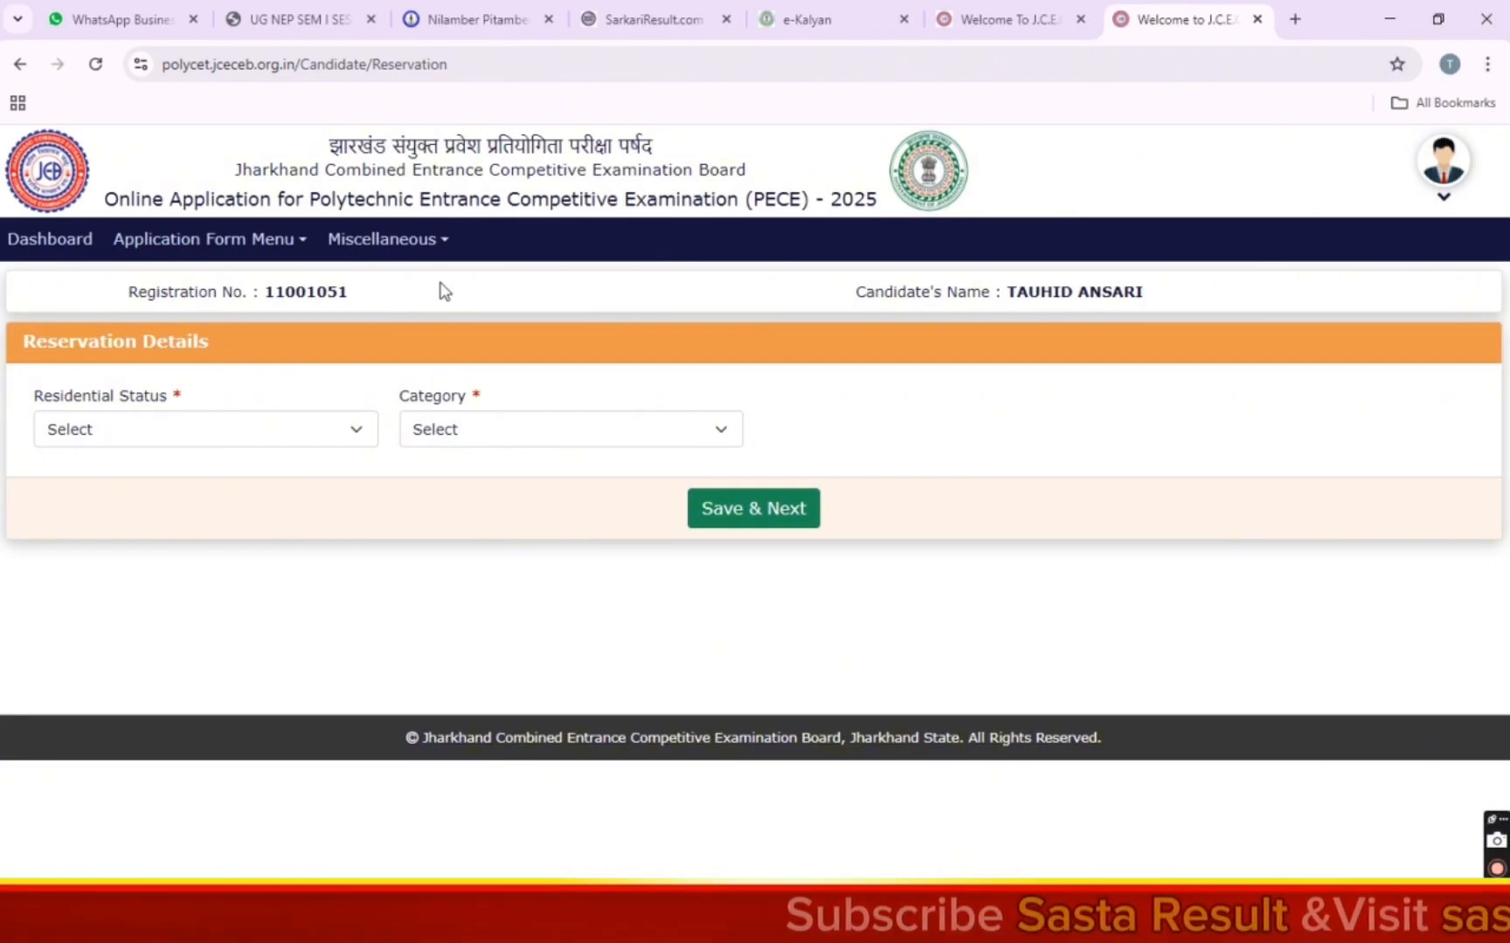
# Set the residential status to PERMANENT RESIDENT OF JHARKHAND and the category to BC-I in the reservation details
pyautogui.click(104, 431)
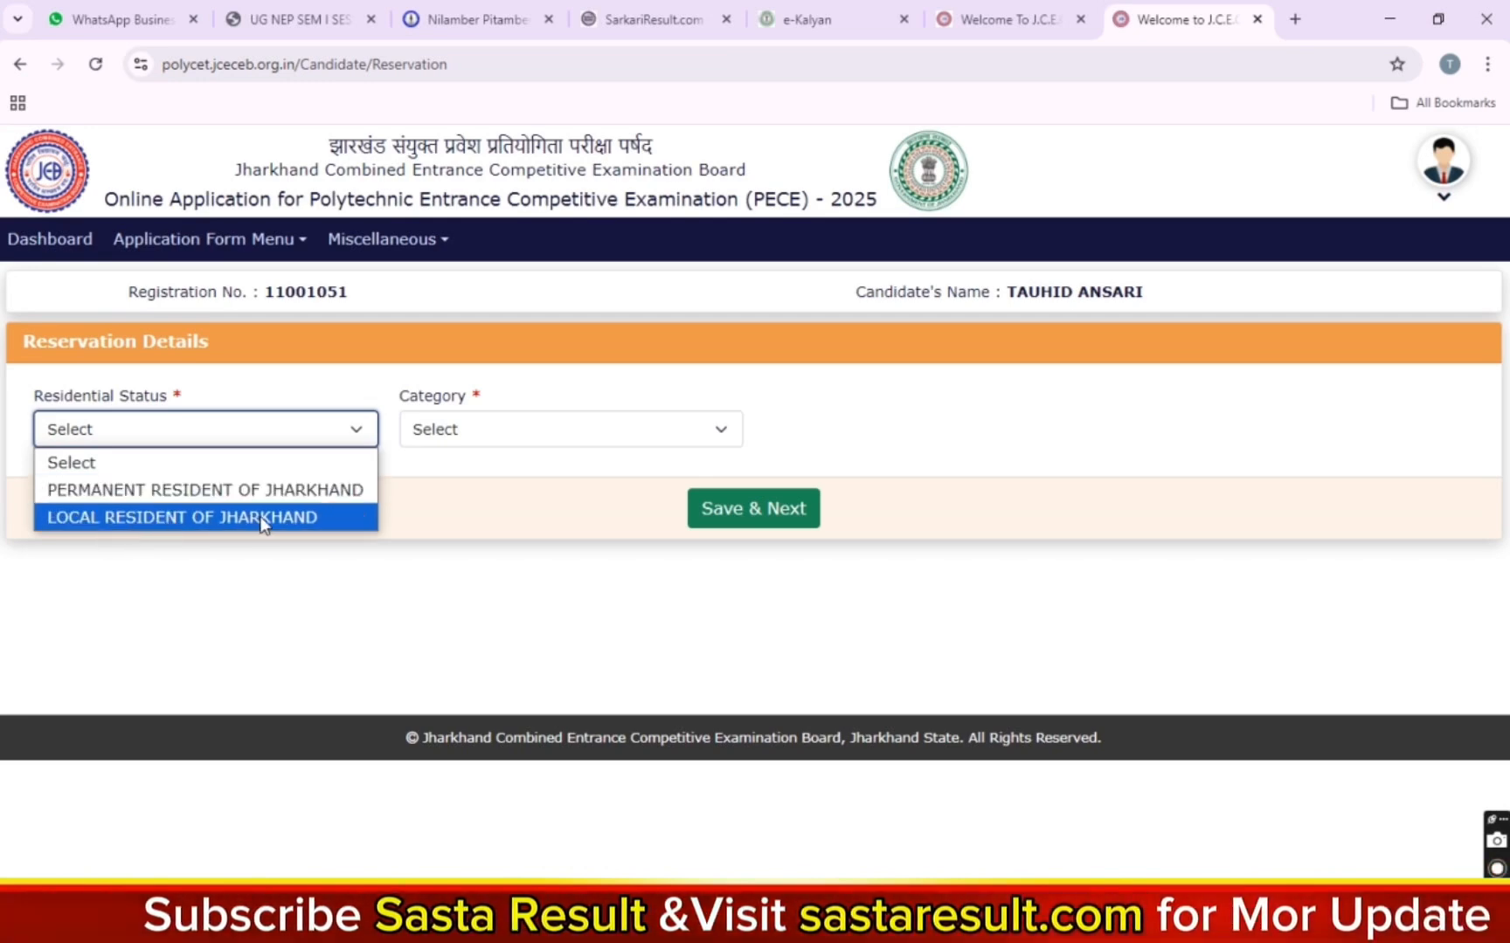
pyautogui.click(214, 490)
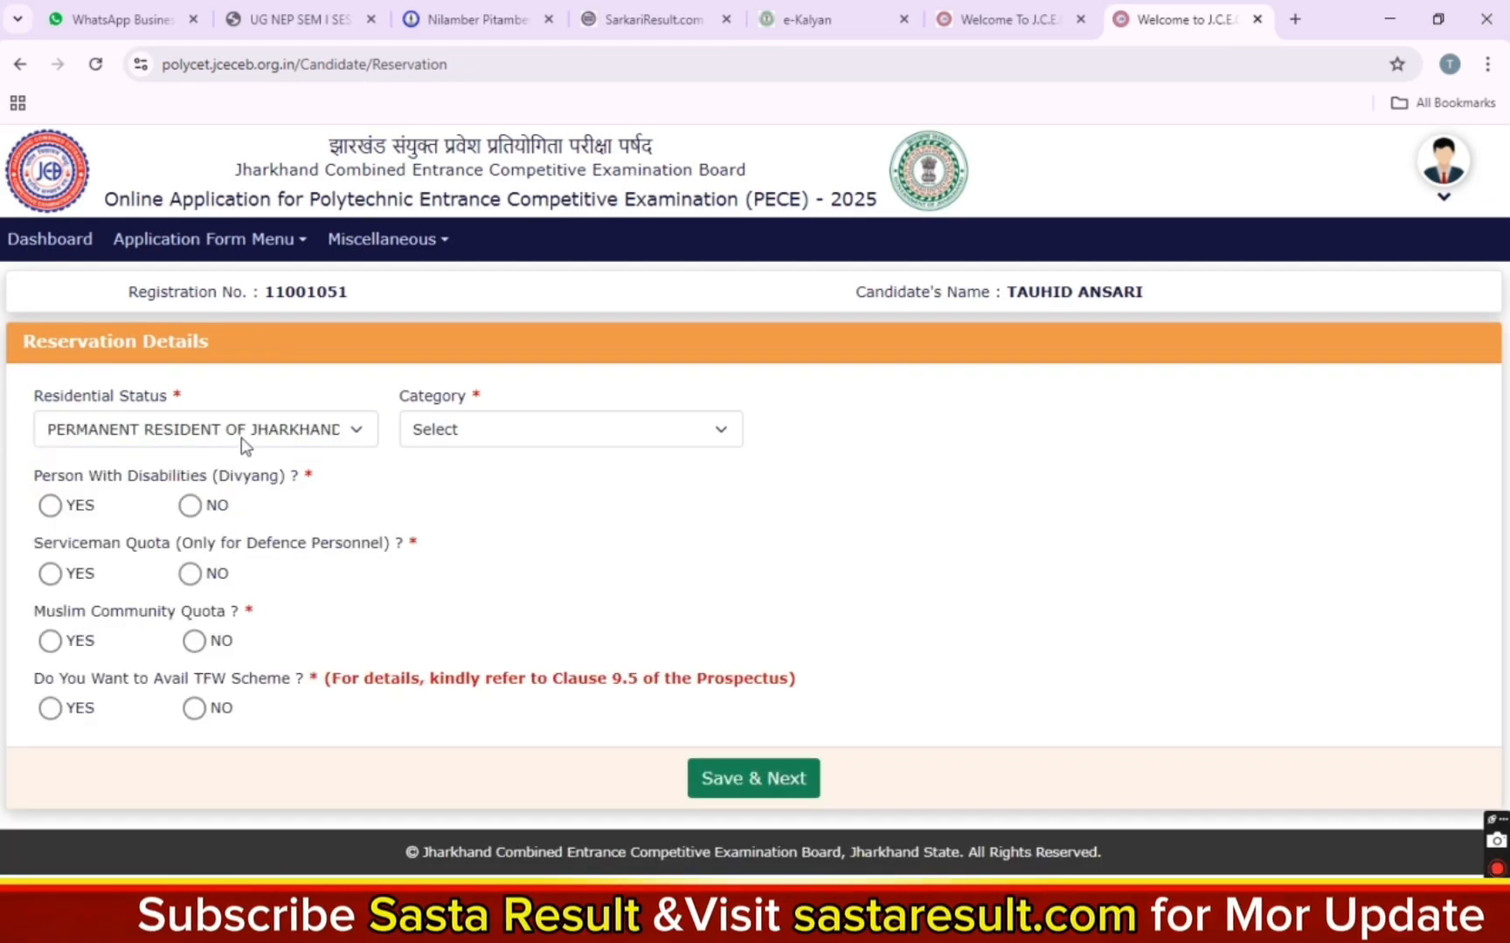
pyautogui.click(428, 438)
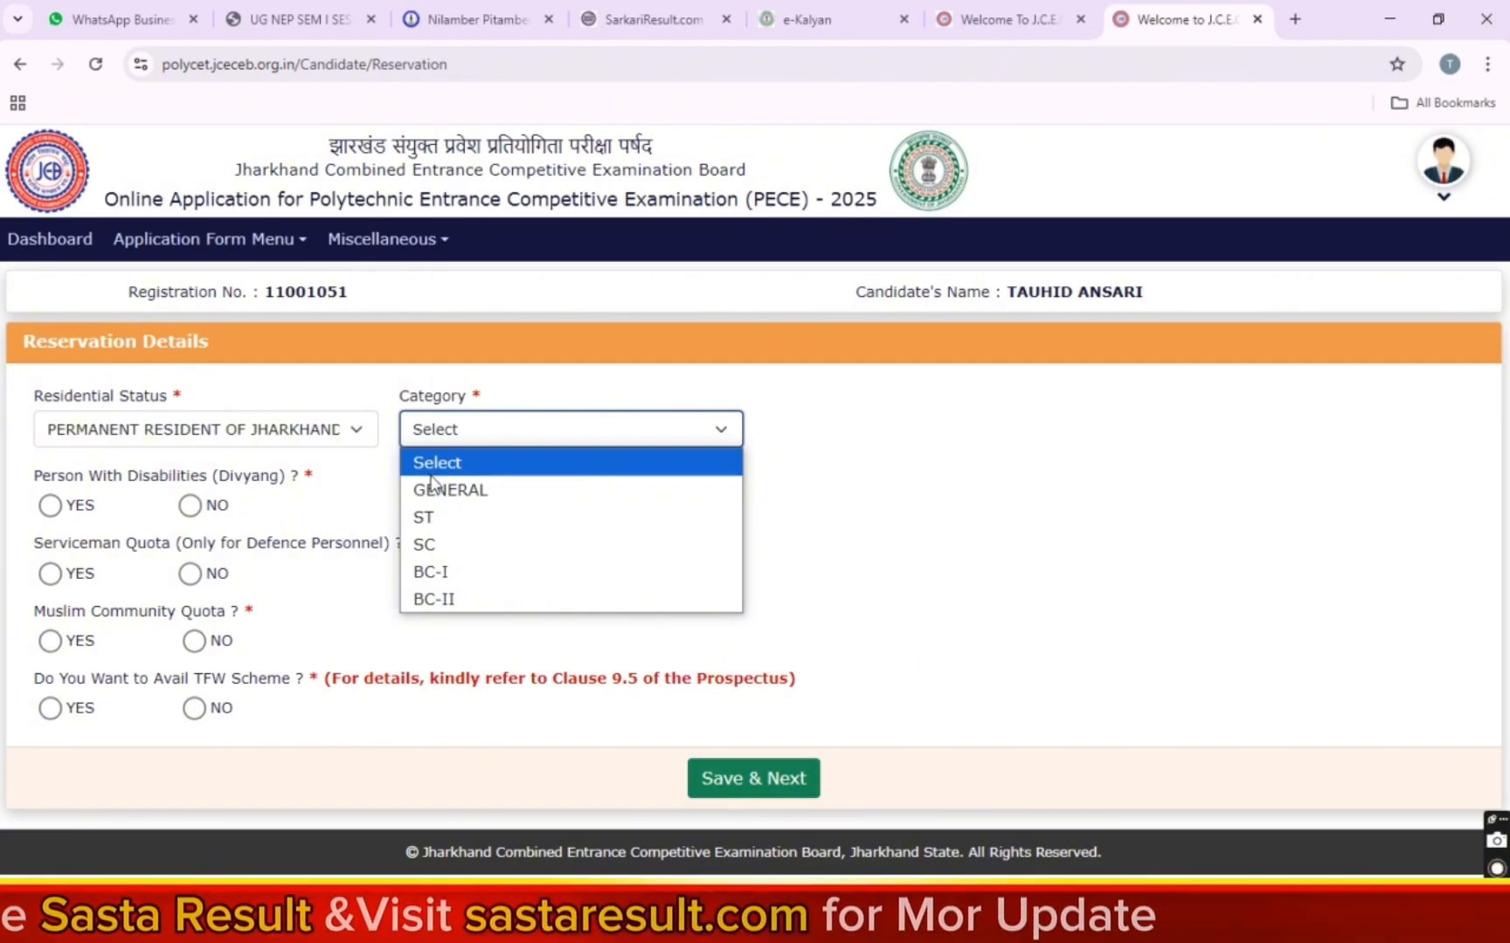
pyautogui.click(455, 572)
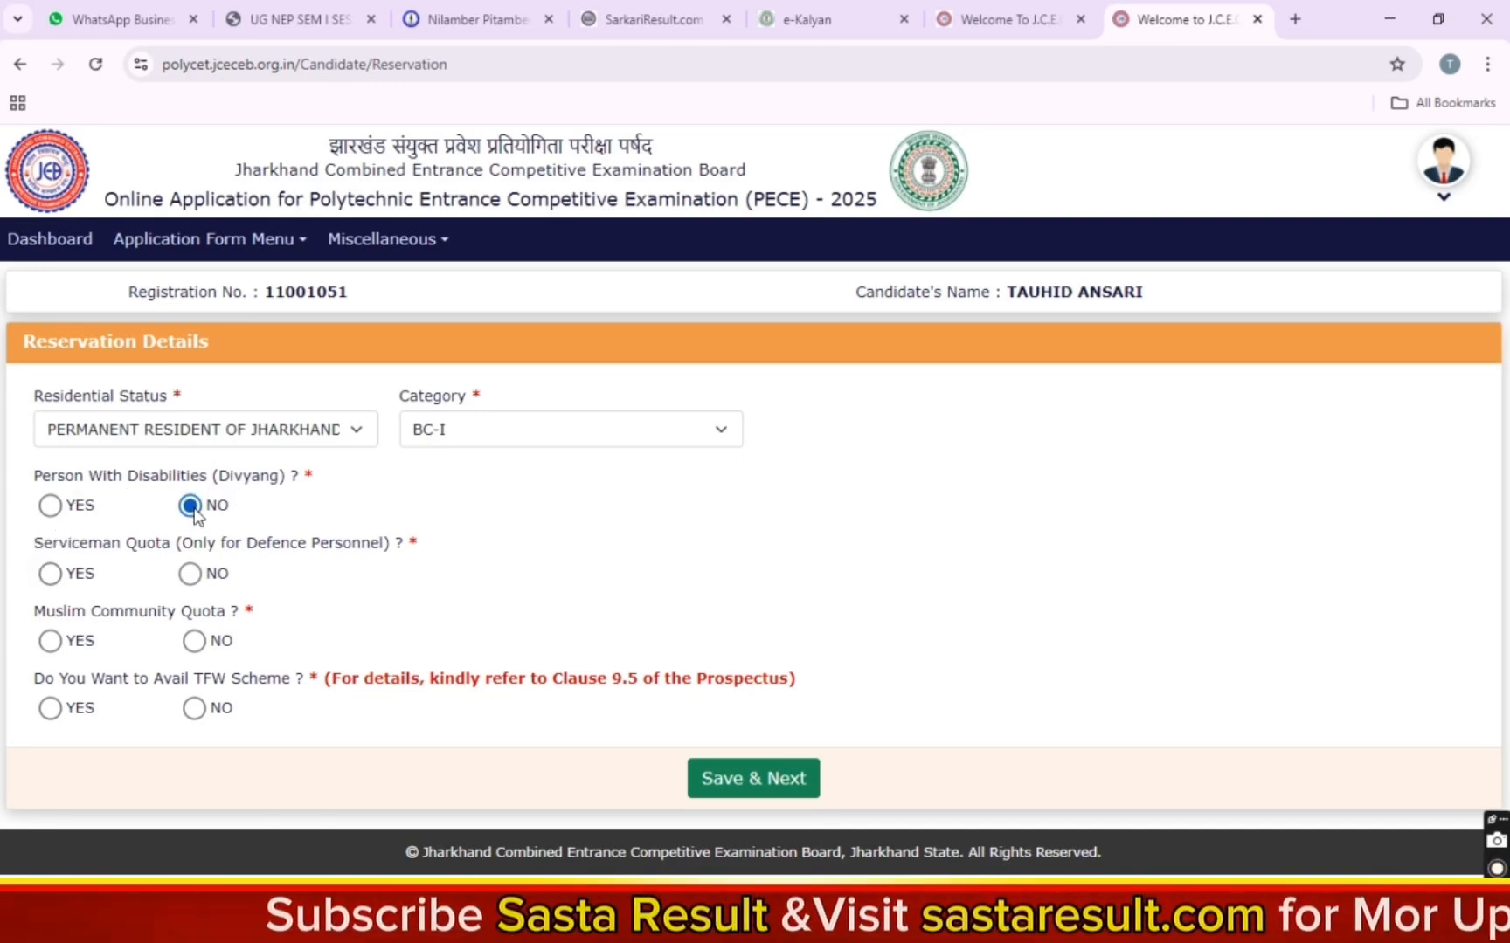
# Answer NO to both the Person With Disabilities and the Serviceman Quota questions in the reservation details
pyautogui.click(50, 510)
pyautogui.click(179, 503)
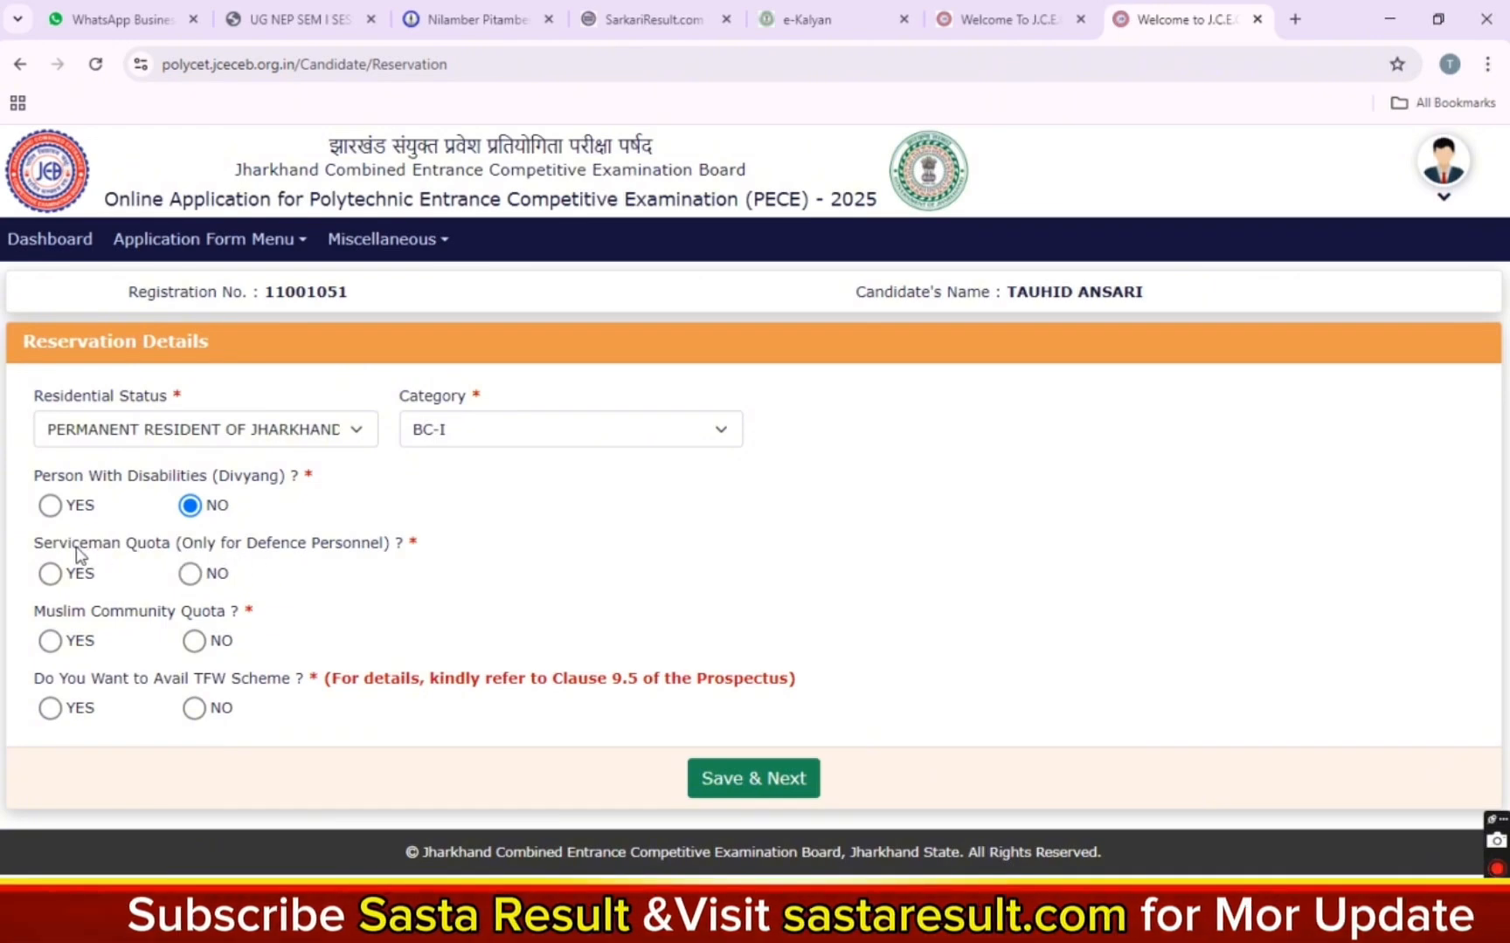
pyautogui.click(50, 573)
pyautogui.click(546, 578)
pyautogui.click(188, 573)
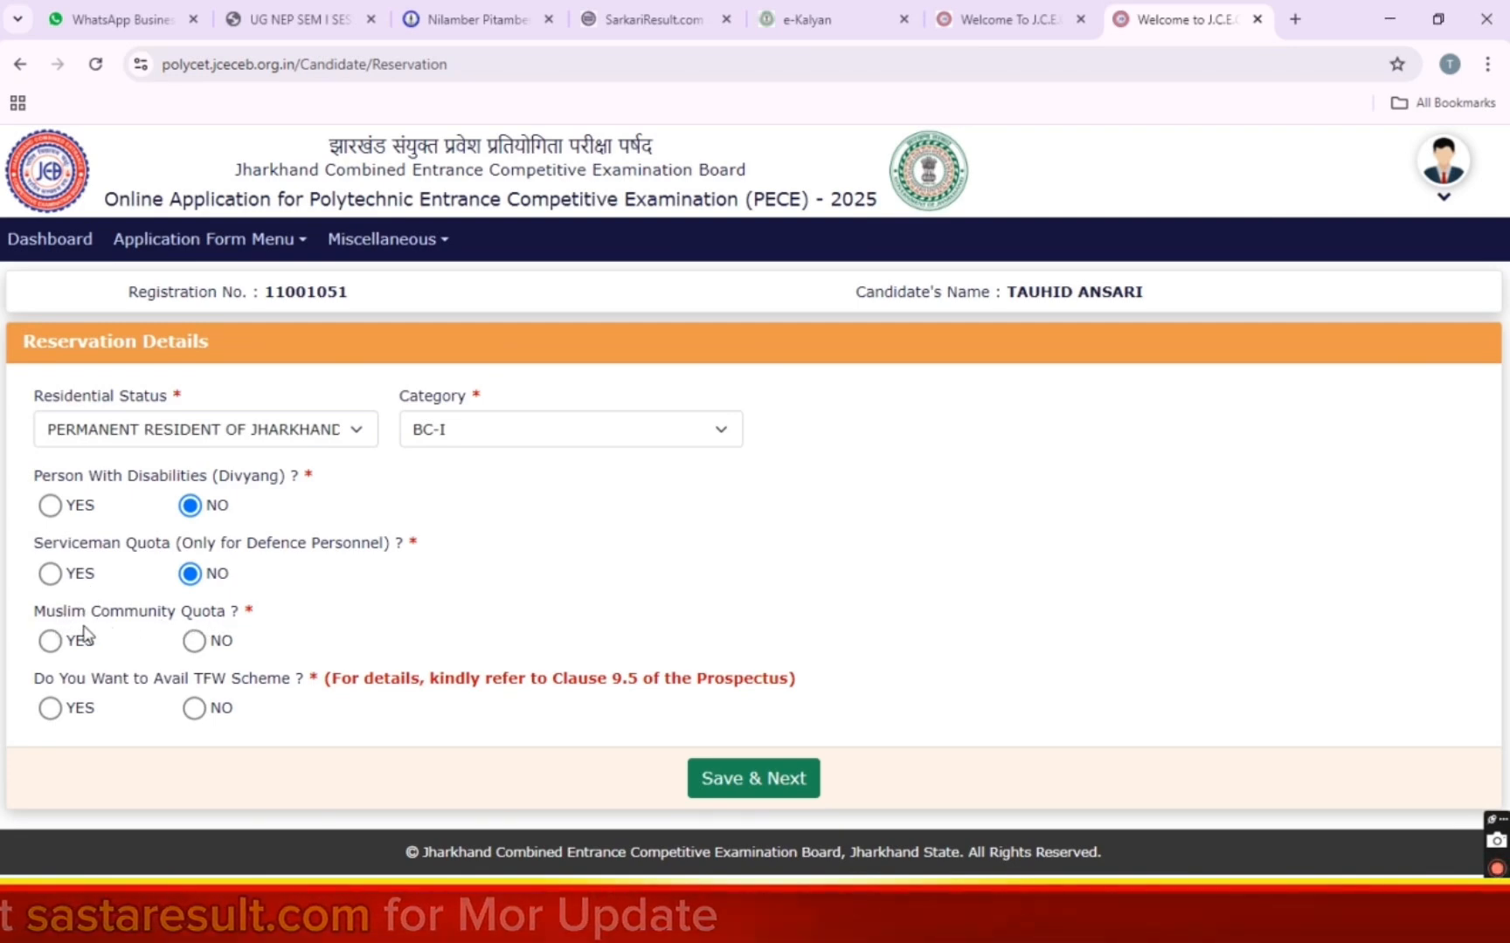
# Answer YES to the Muslim Community Quota and NO to the TFW Scheme, and save the reservation details
pyautogui.click(48, 642)
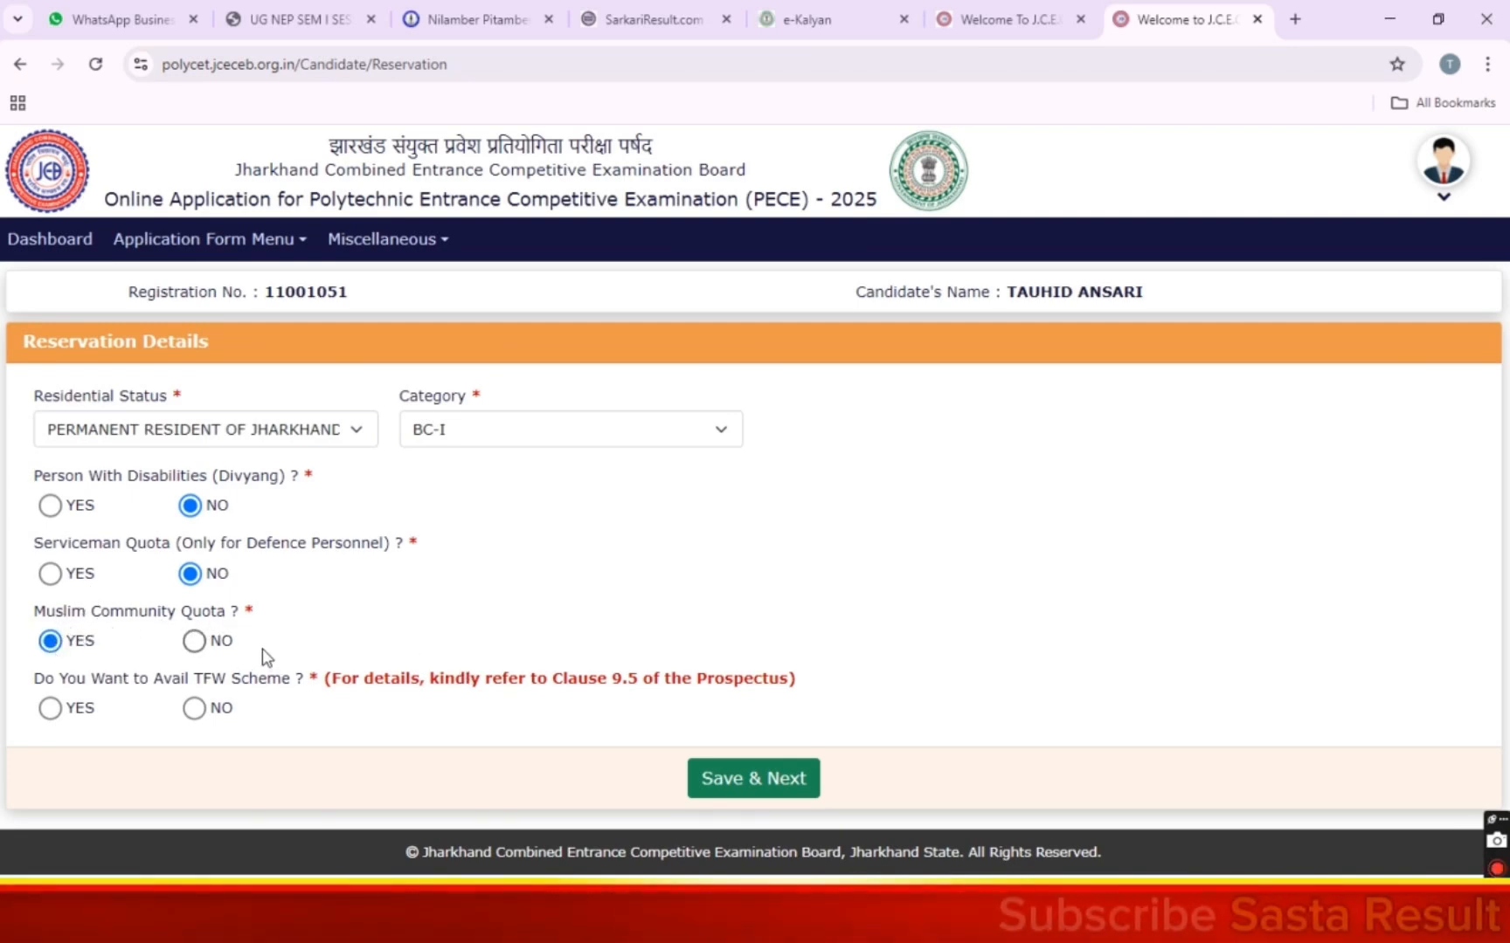
pyautogui.click(194, 642)
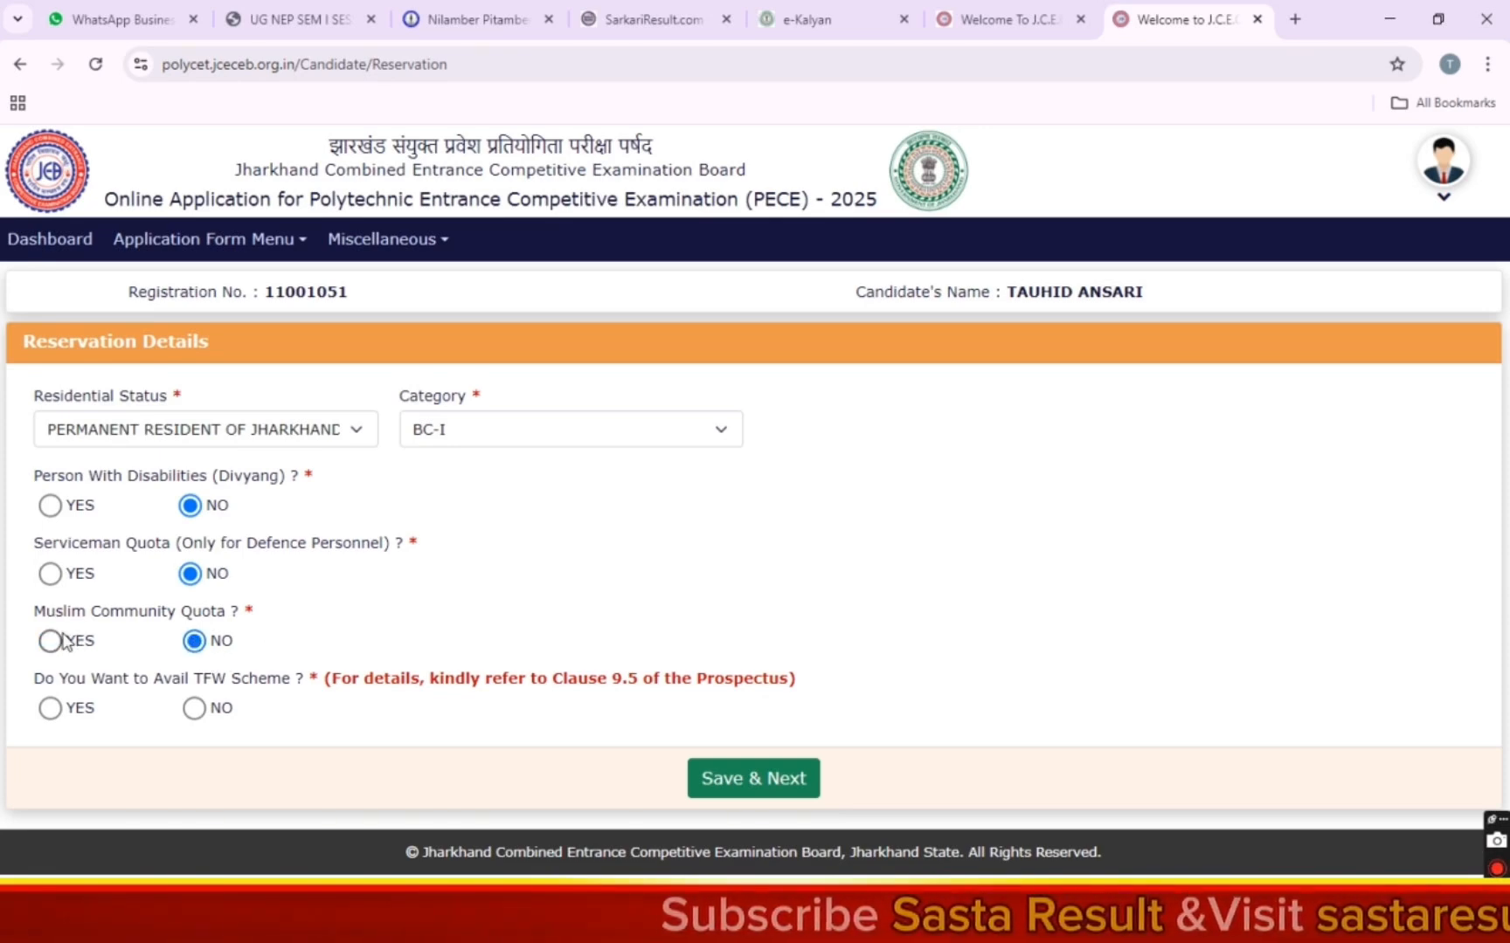
pyautogui.click(53, 643)
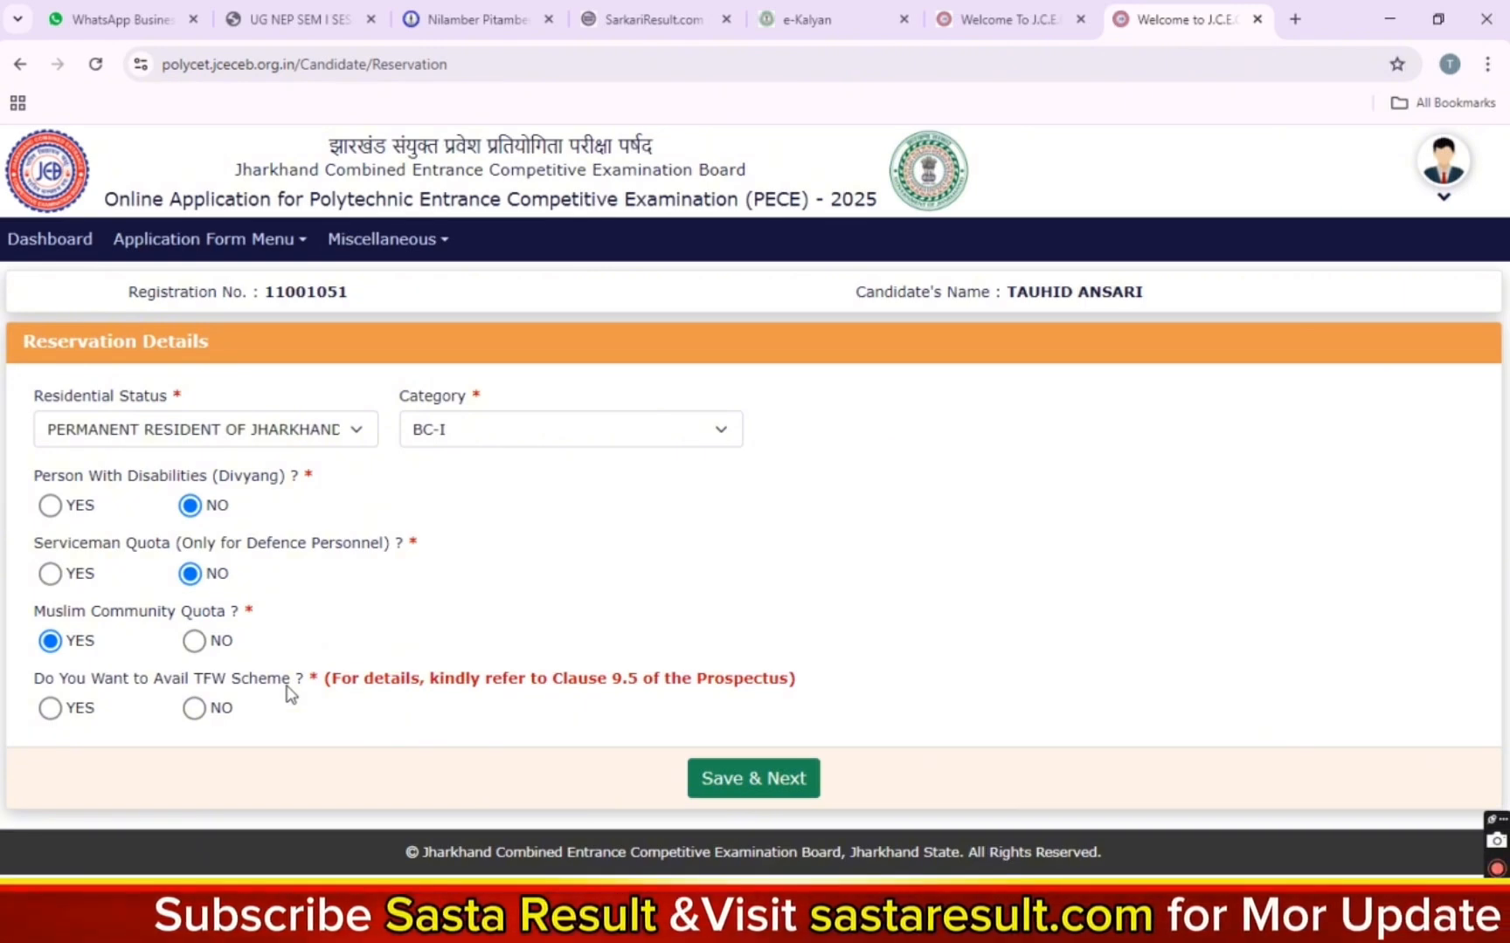
pyautogui.click(195, 709)
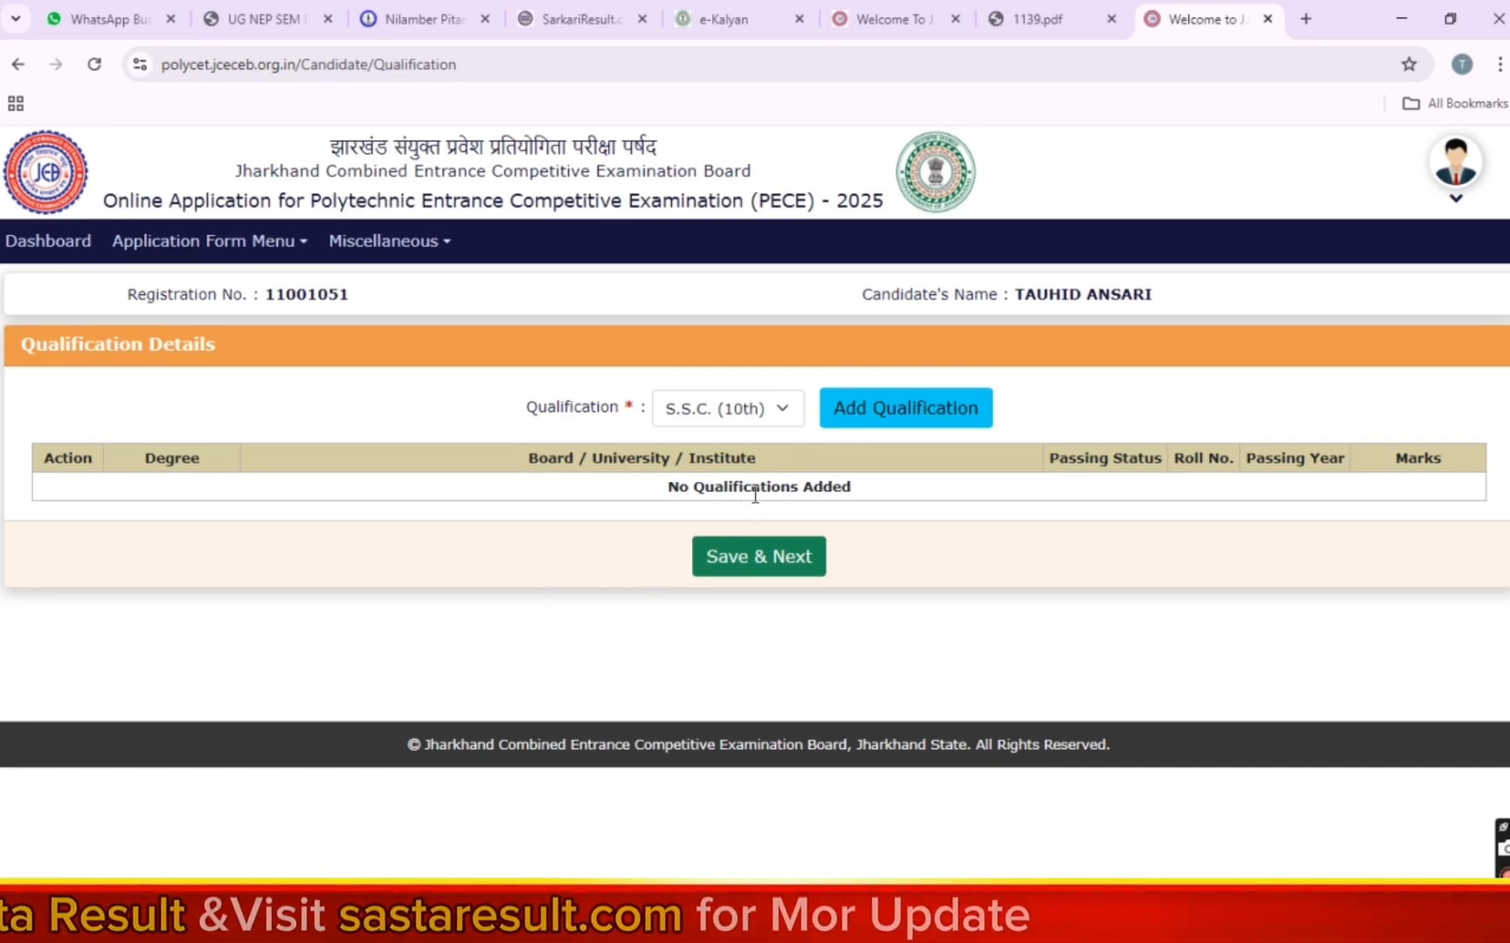
# Add an S.S.C. (10th) qualification with degree 10TH and board JHARKHAND ACADEMIC COUNCIL (JAC)
pyautogui.click(715, 411)
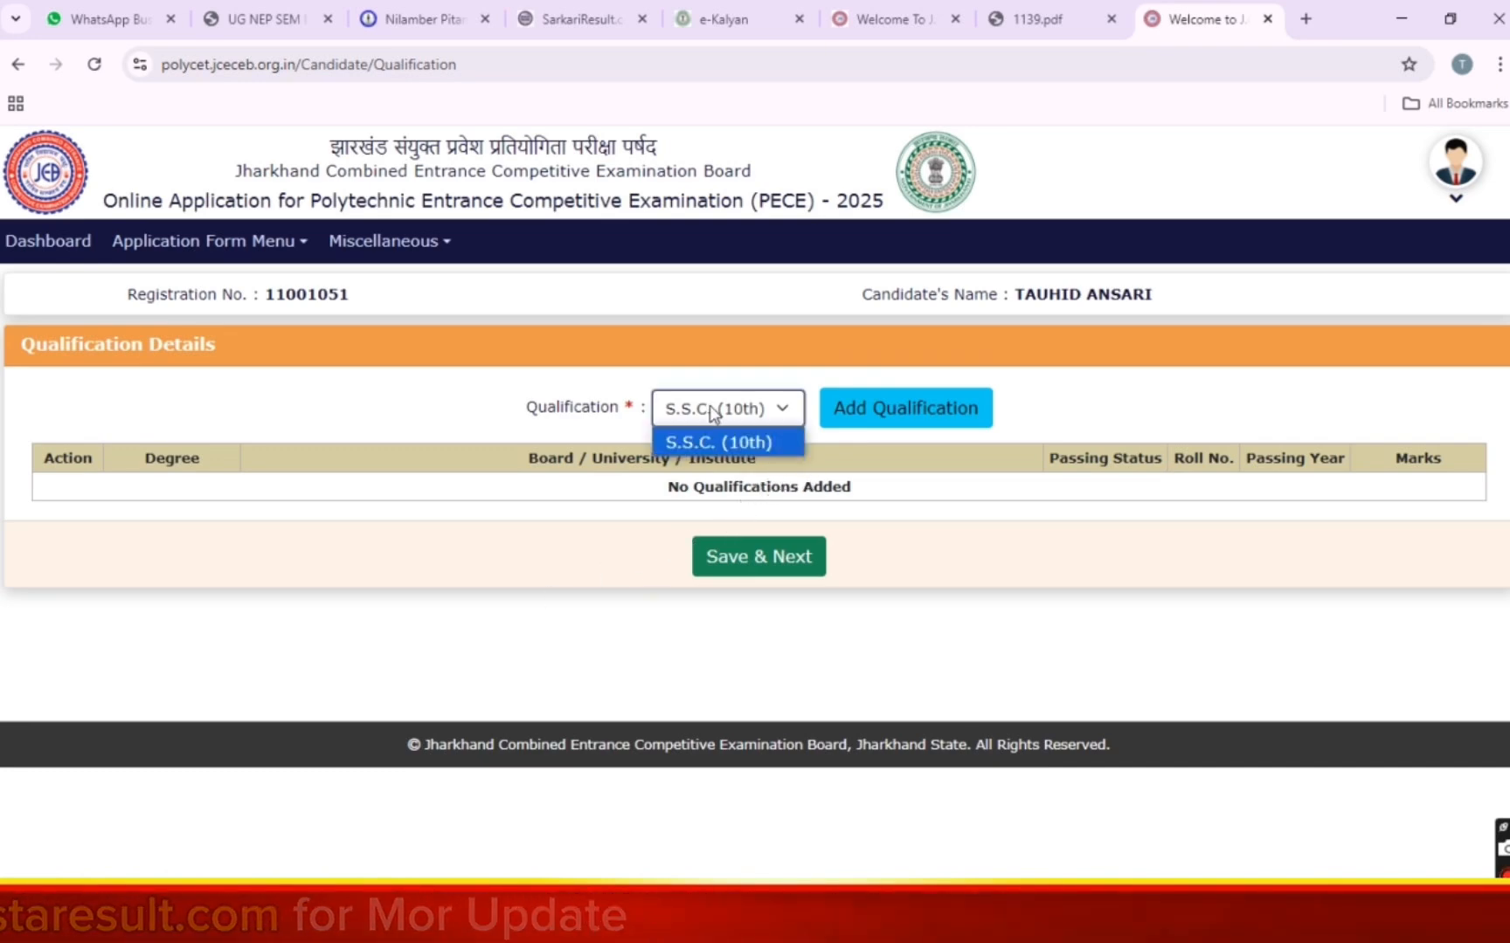
pyautogui.click(710, 444)
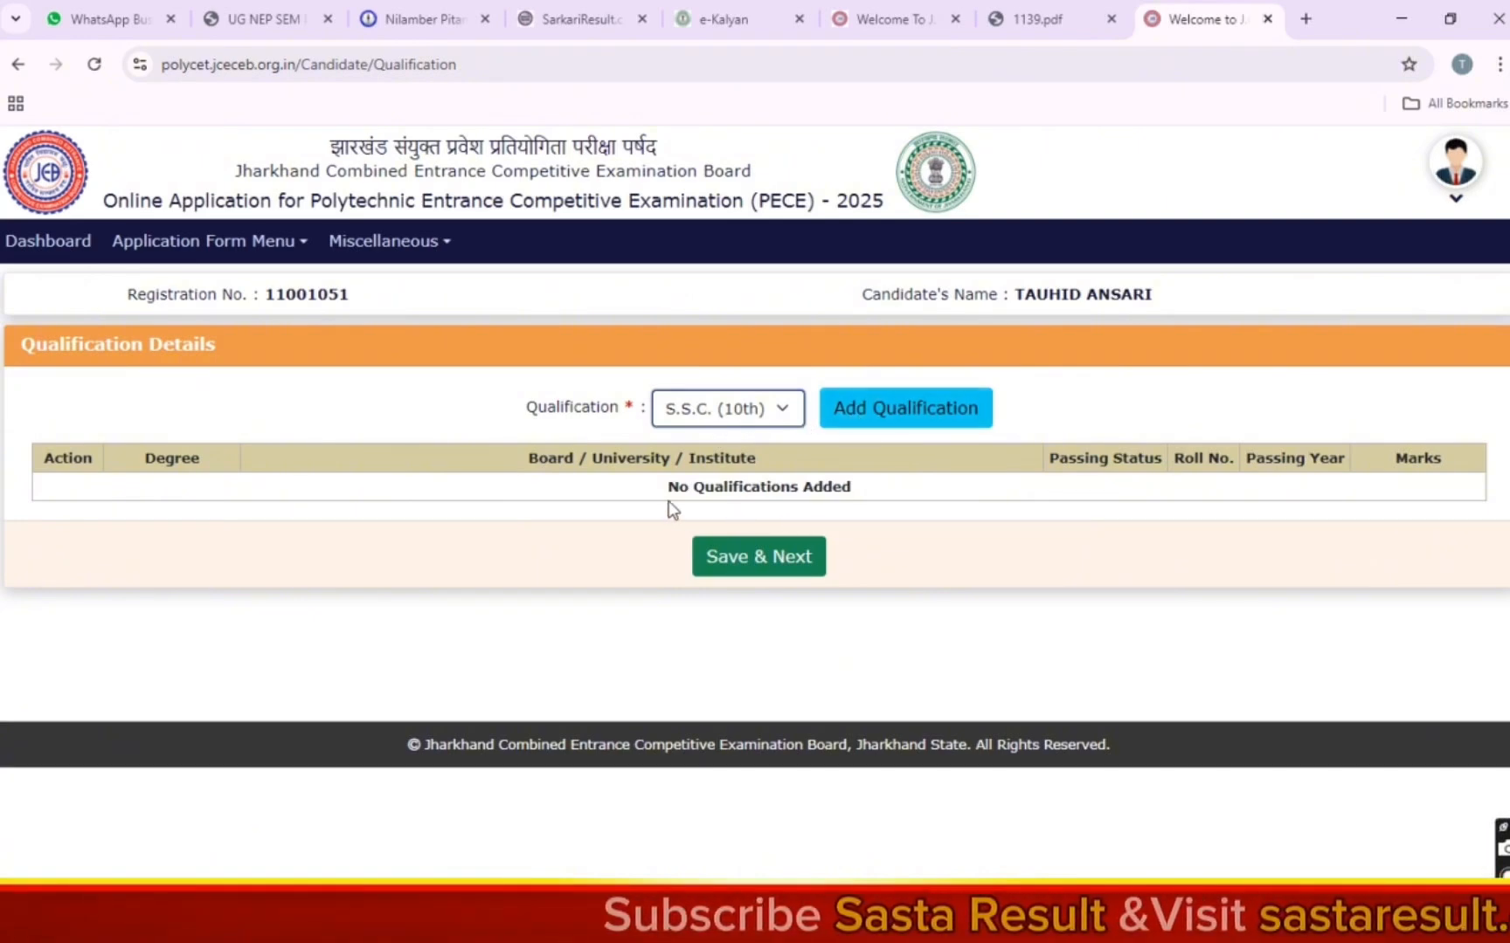
pyautogui.click(900, 416)
pyautogui.click(252, 272)
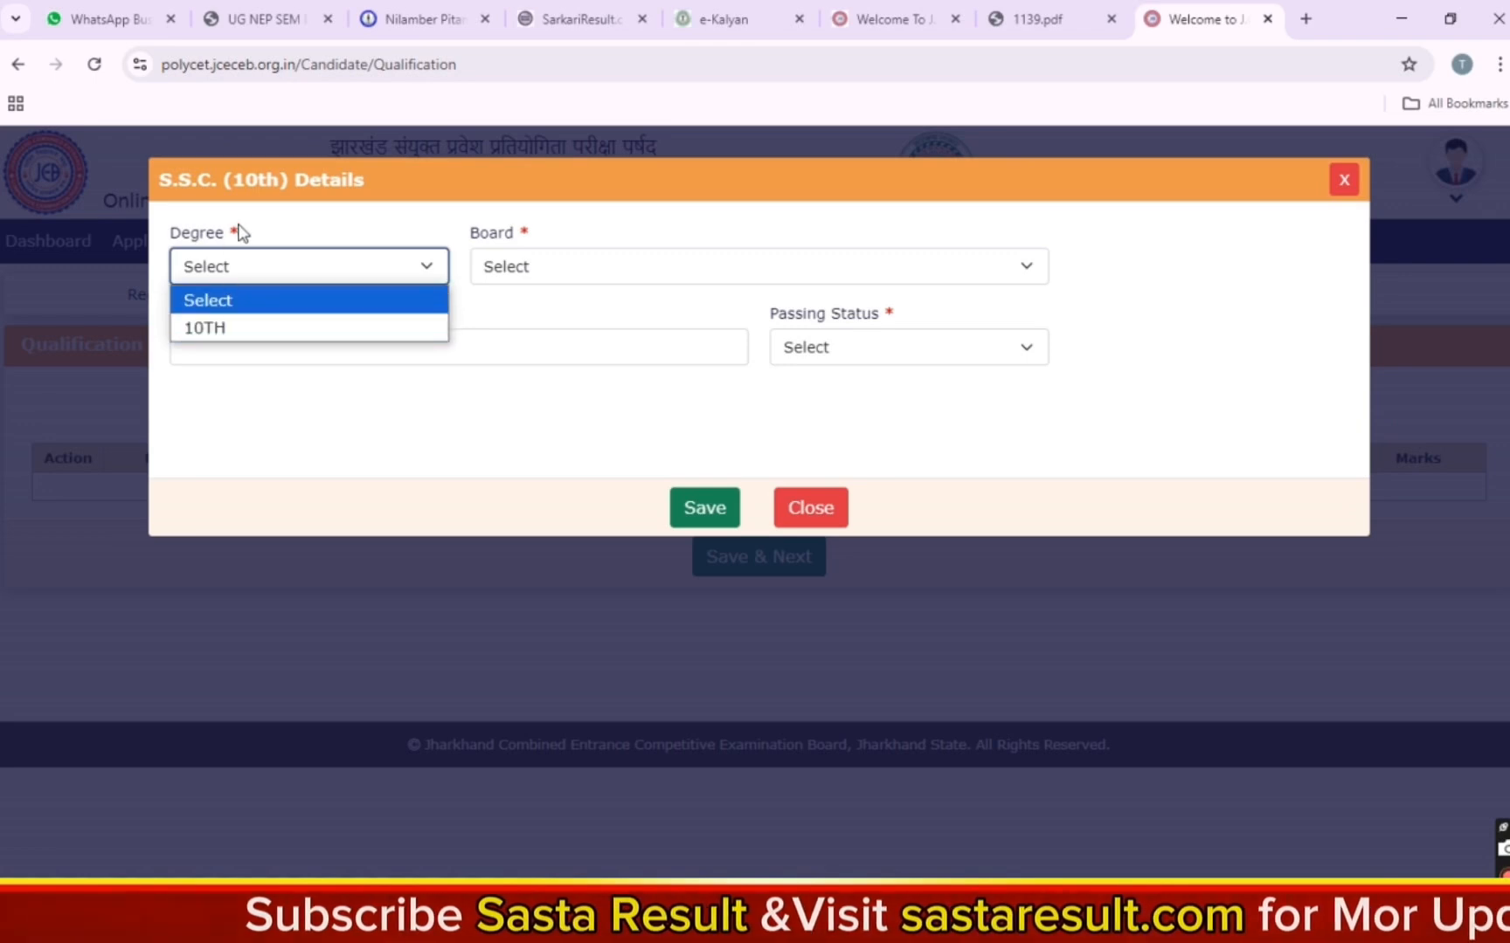
pyautogui.click(249, 329)
pyautogui.click(519, 268)
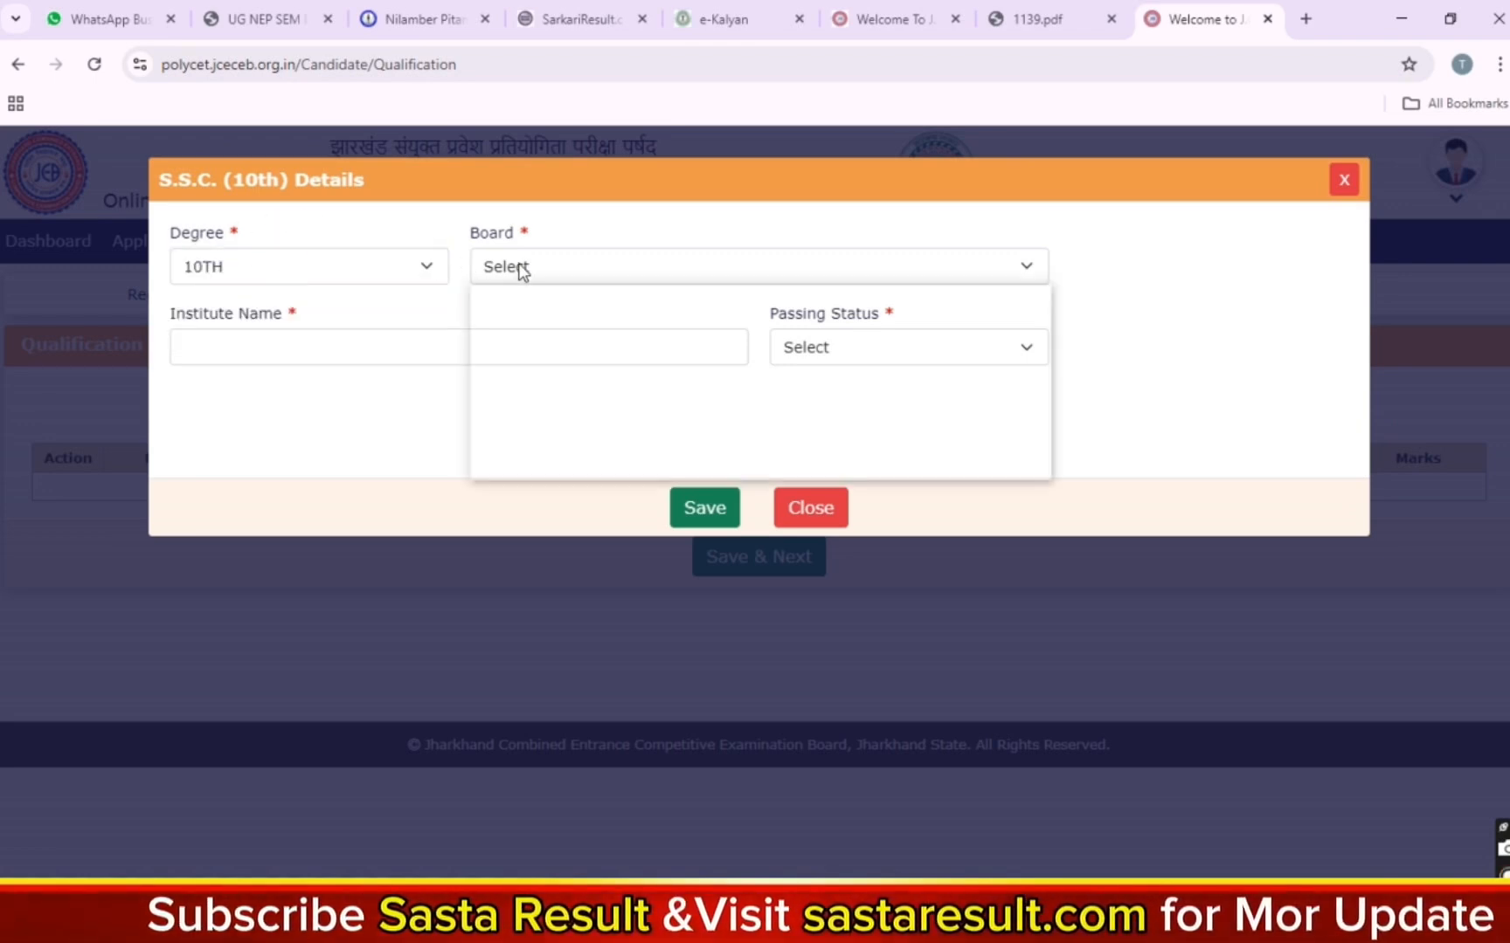
pyautogui.click(544, 327)
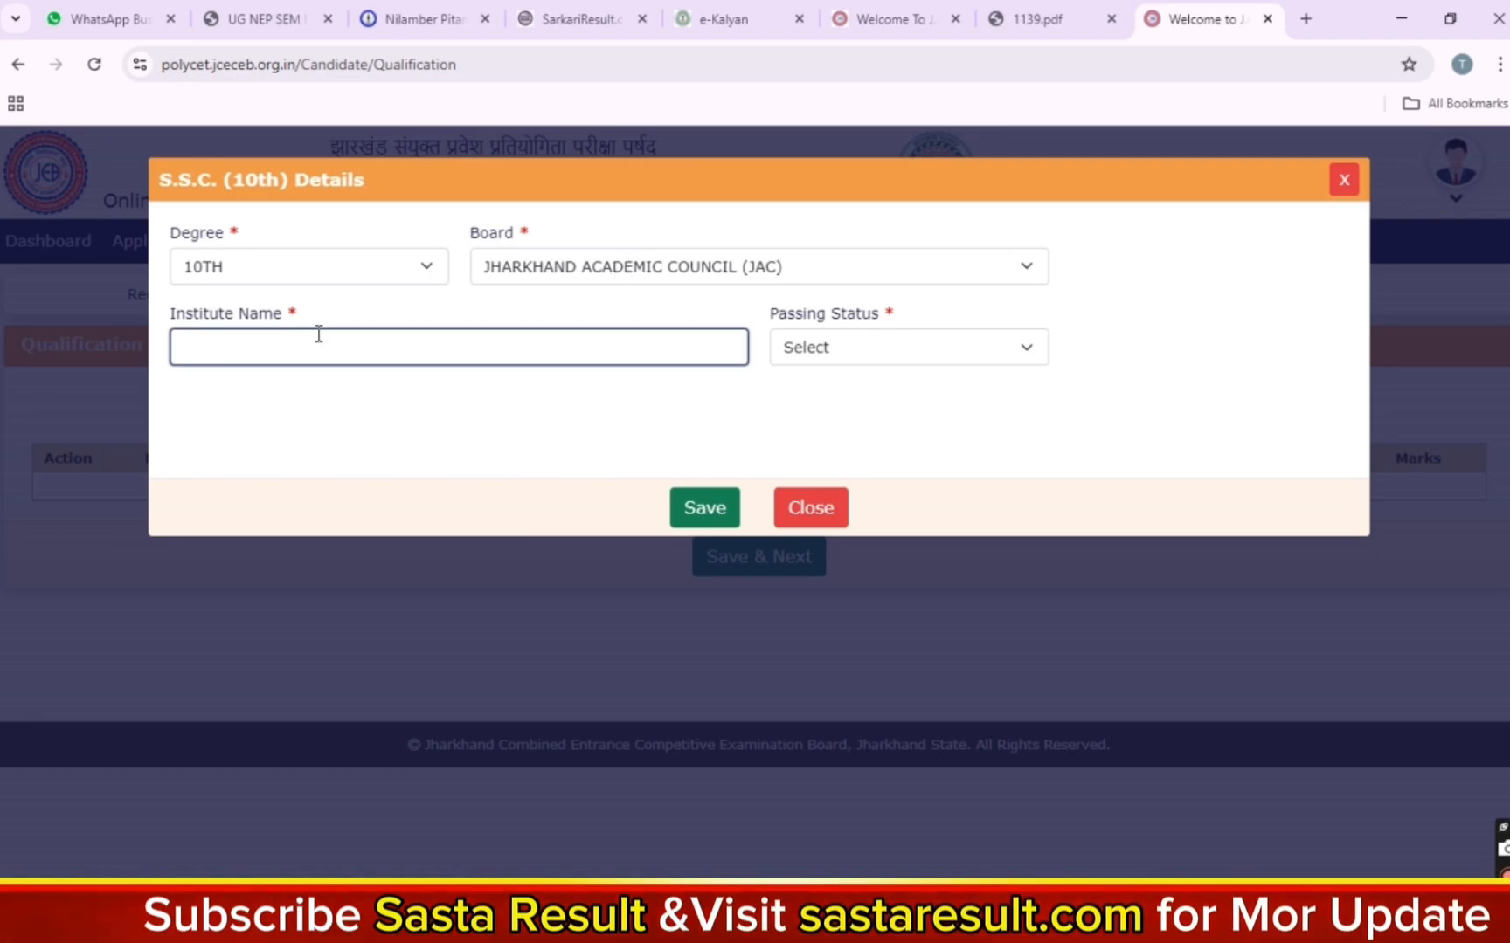
# Set the 10th qualification's passing status to PASSED and its passing year to 2019
pyautogui.click(800, 358)
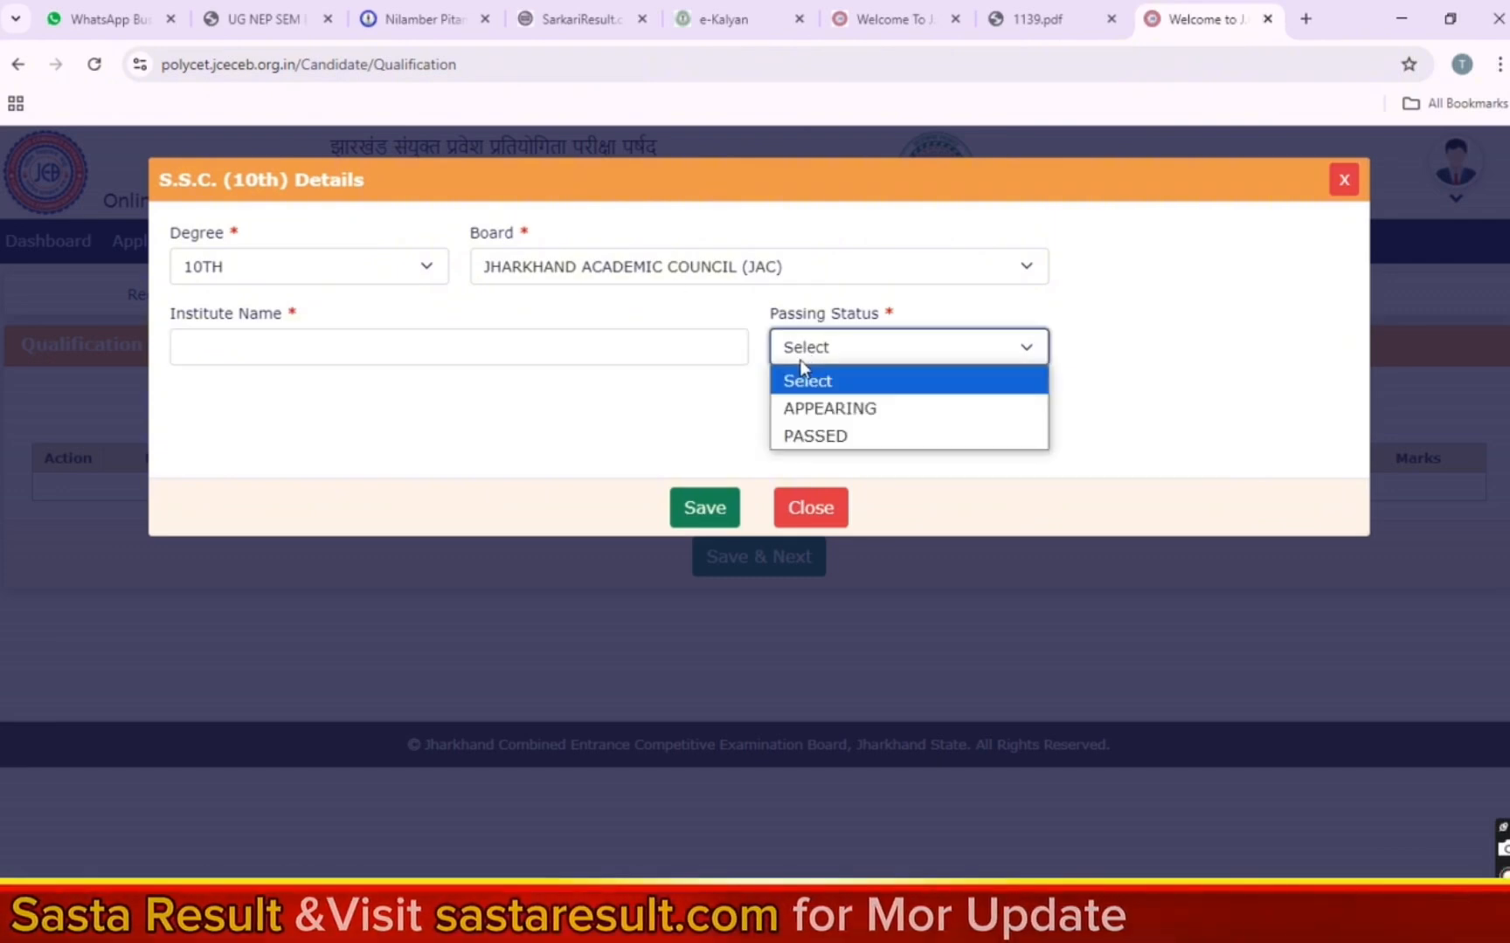
pyautogui.click(825, 438)
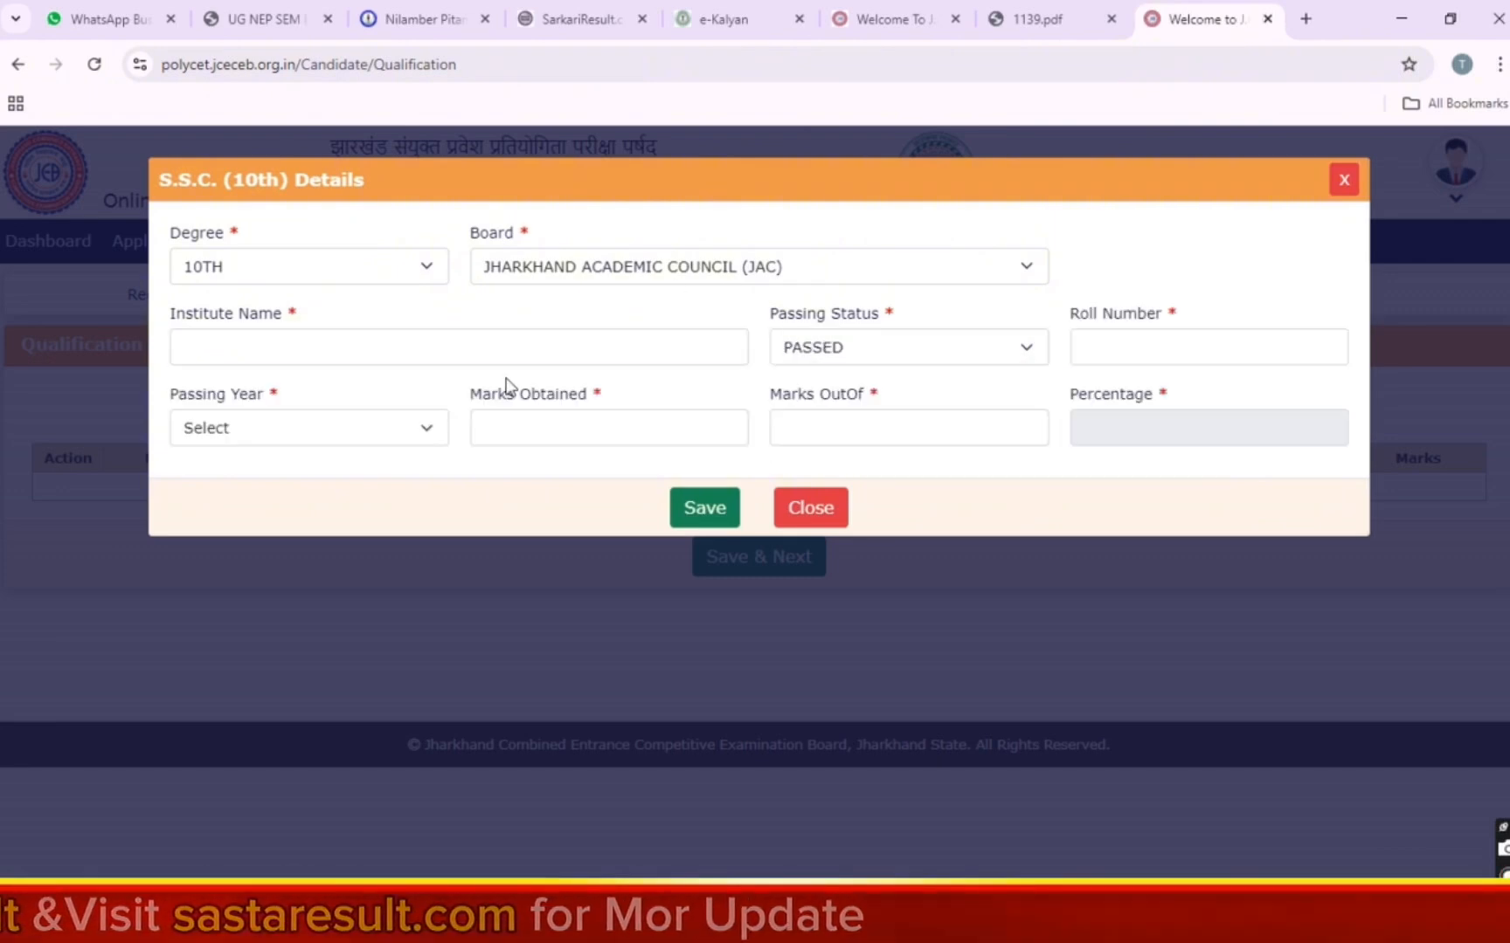
pyautogui.click(1107, 343)
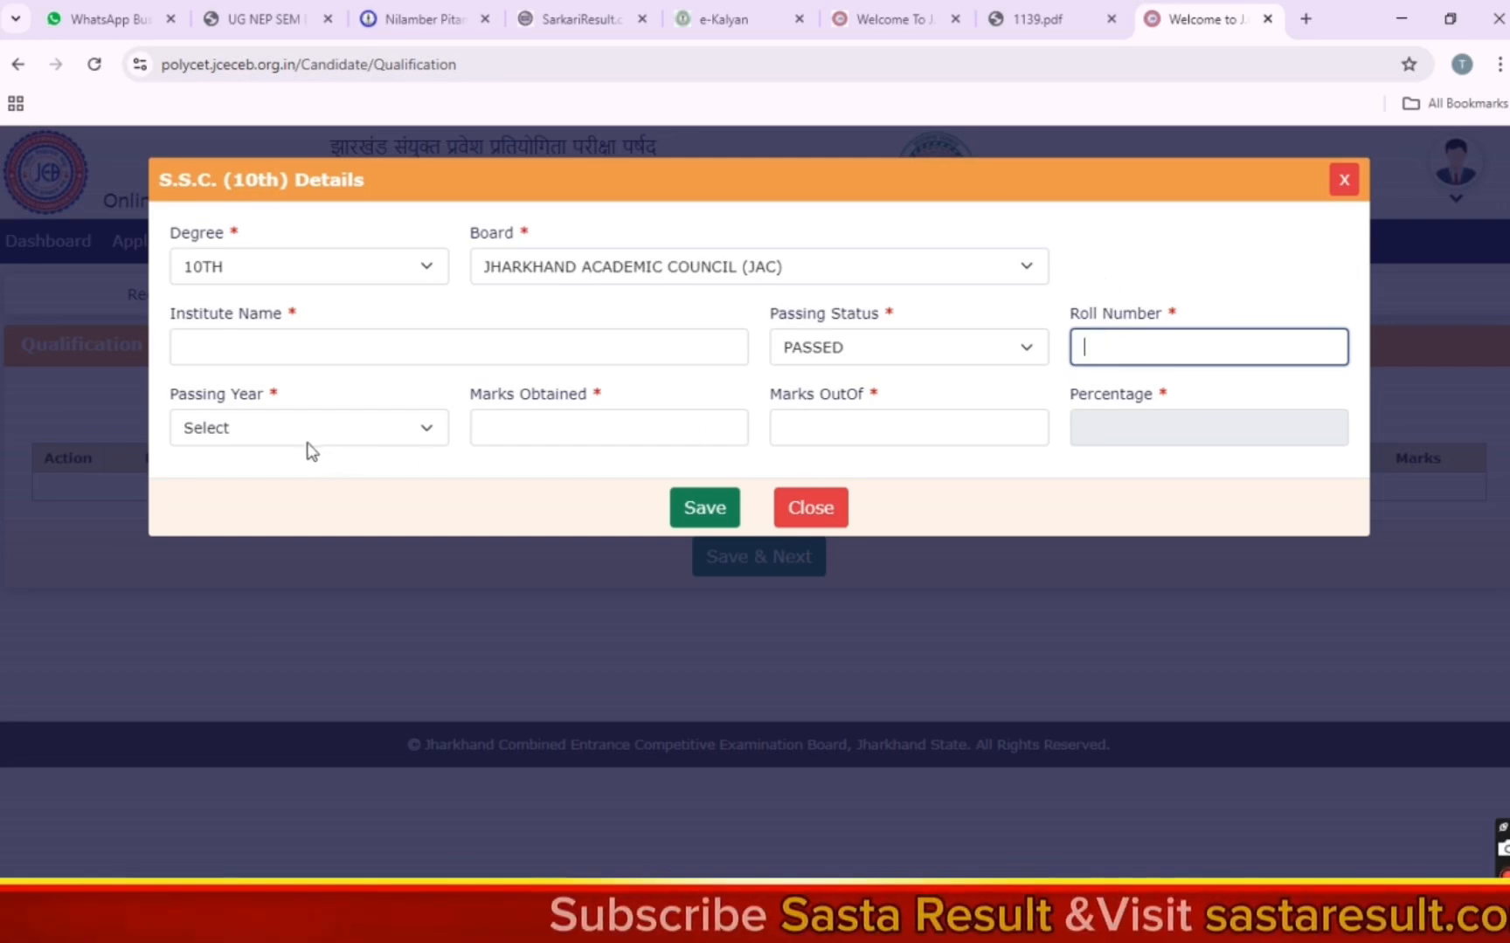
pyautogui.click(267, 435)
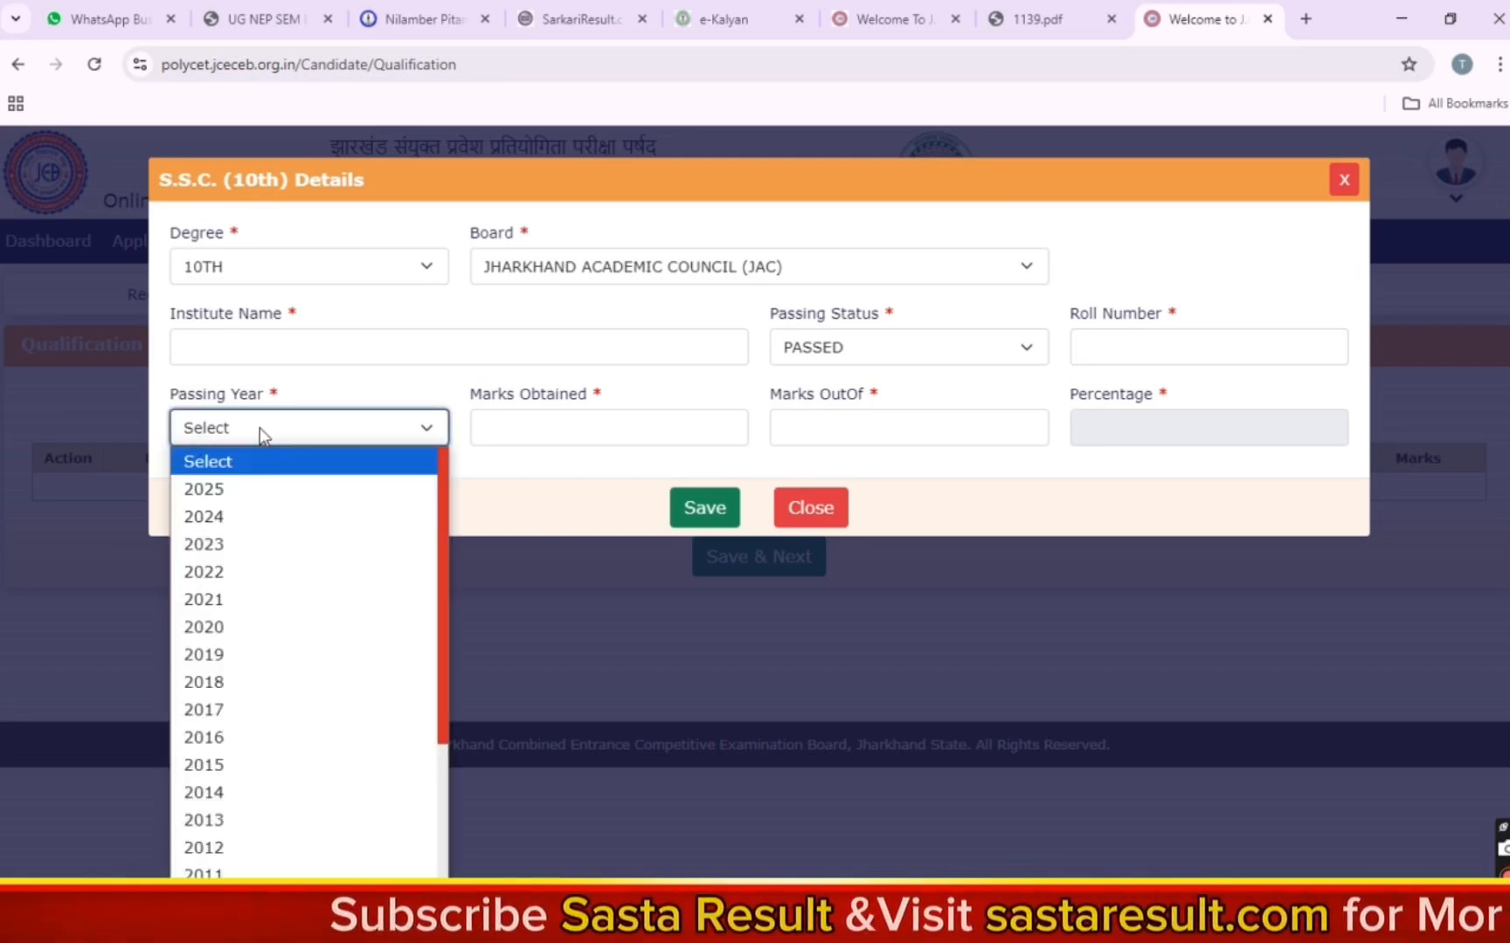
pyautogui.click(204, 654)
# Enter 416 marks obtained out of 500 for the 10th qualification
pyautogui.click(600, 421)
pyautogui.write('416')
pyautogui.click(873, 437)
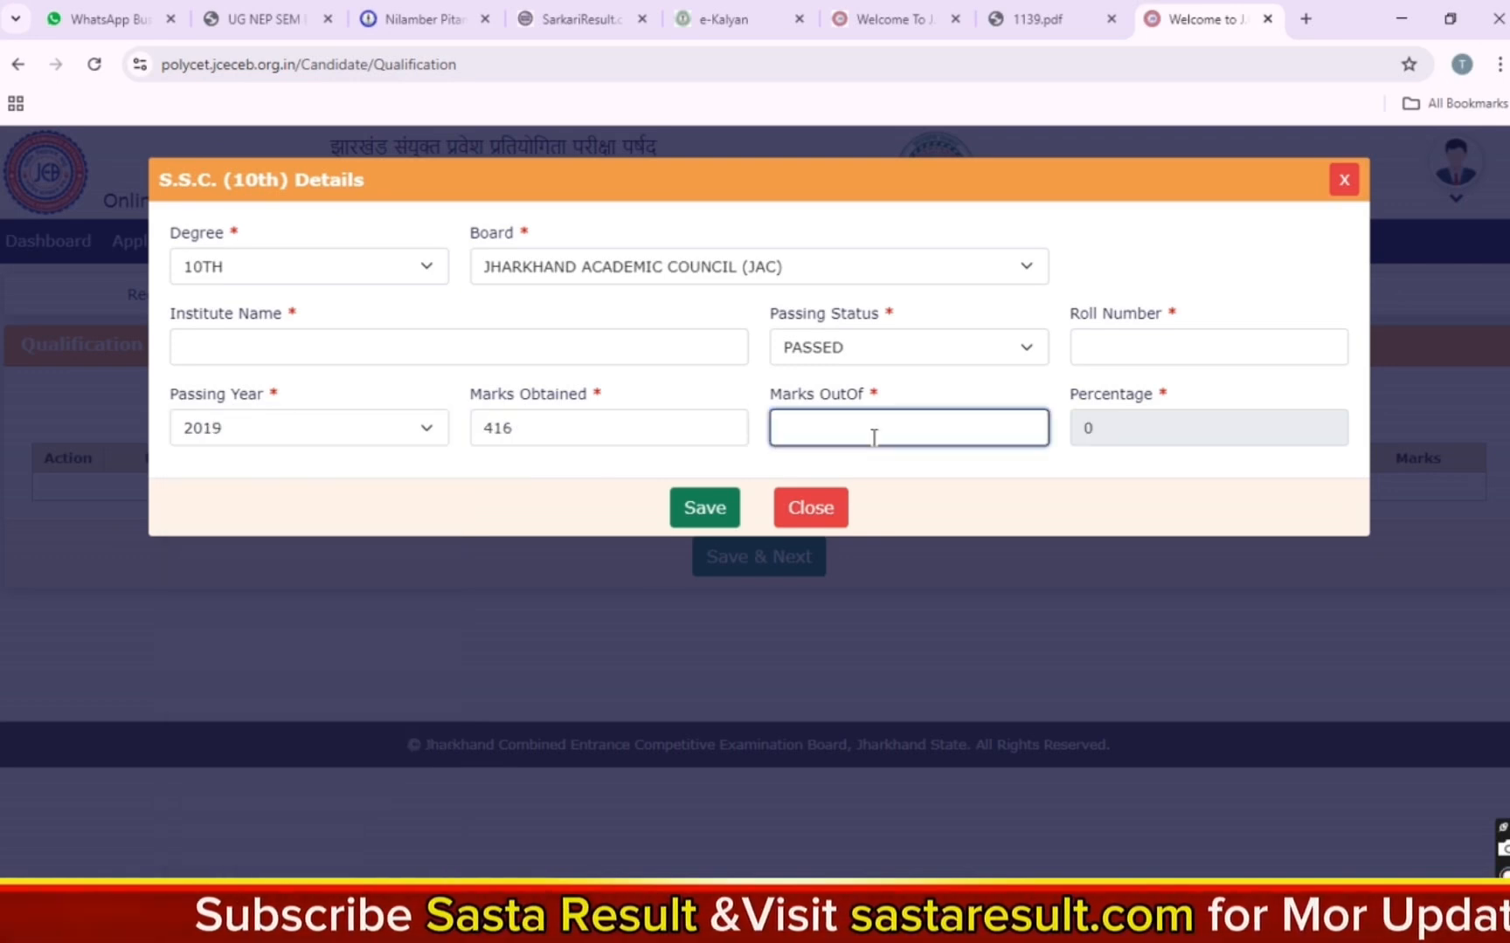
pyautogui.write('500')
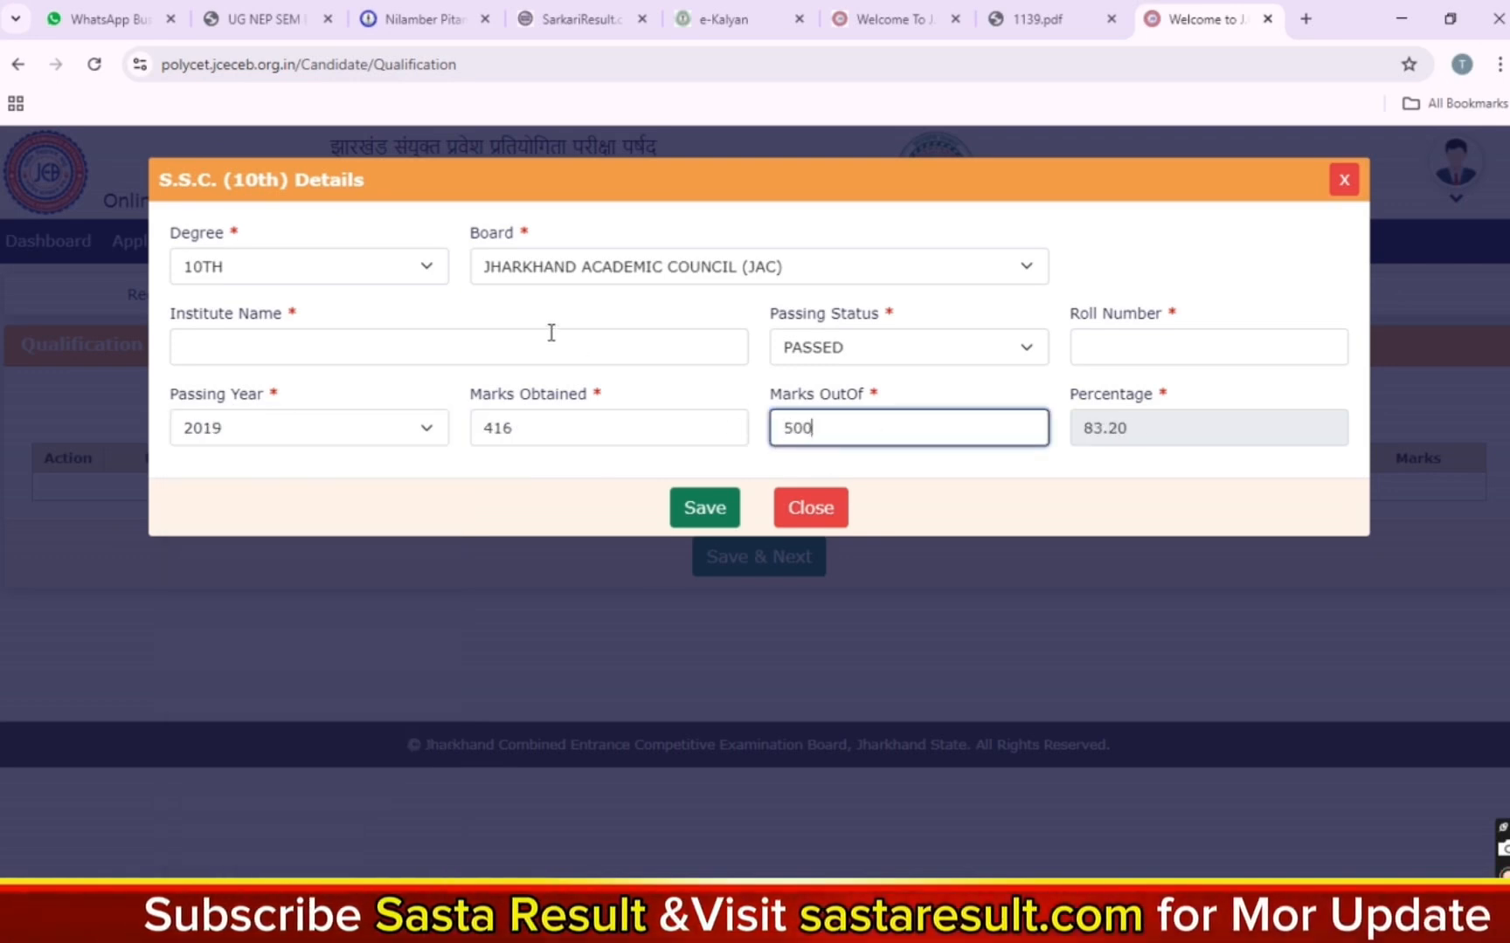
# Enter UPGRADED HIGH SCHOOL GARHWA as the institute and fill in the roll number, then save the qualification and continue to the exam city details
pyautogui.click(257, 352)
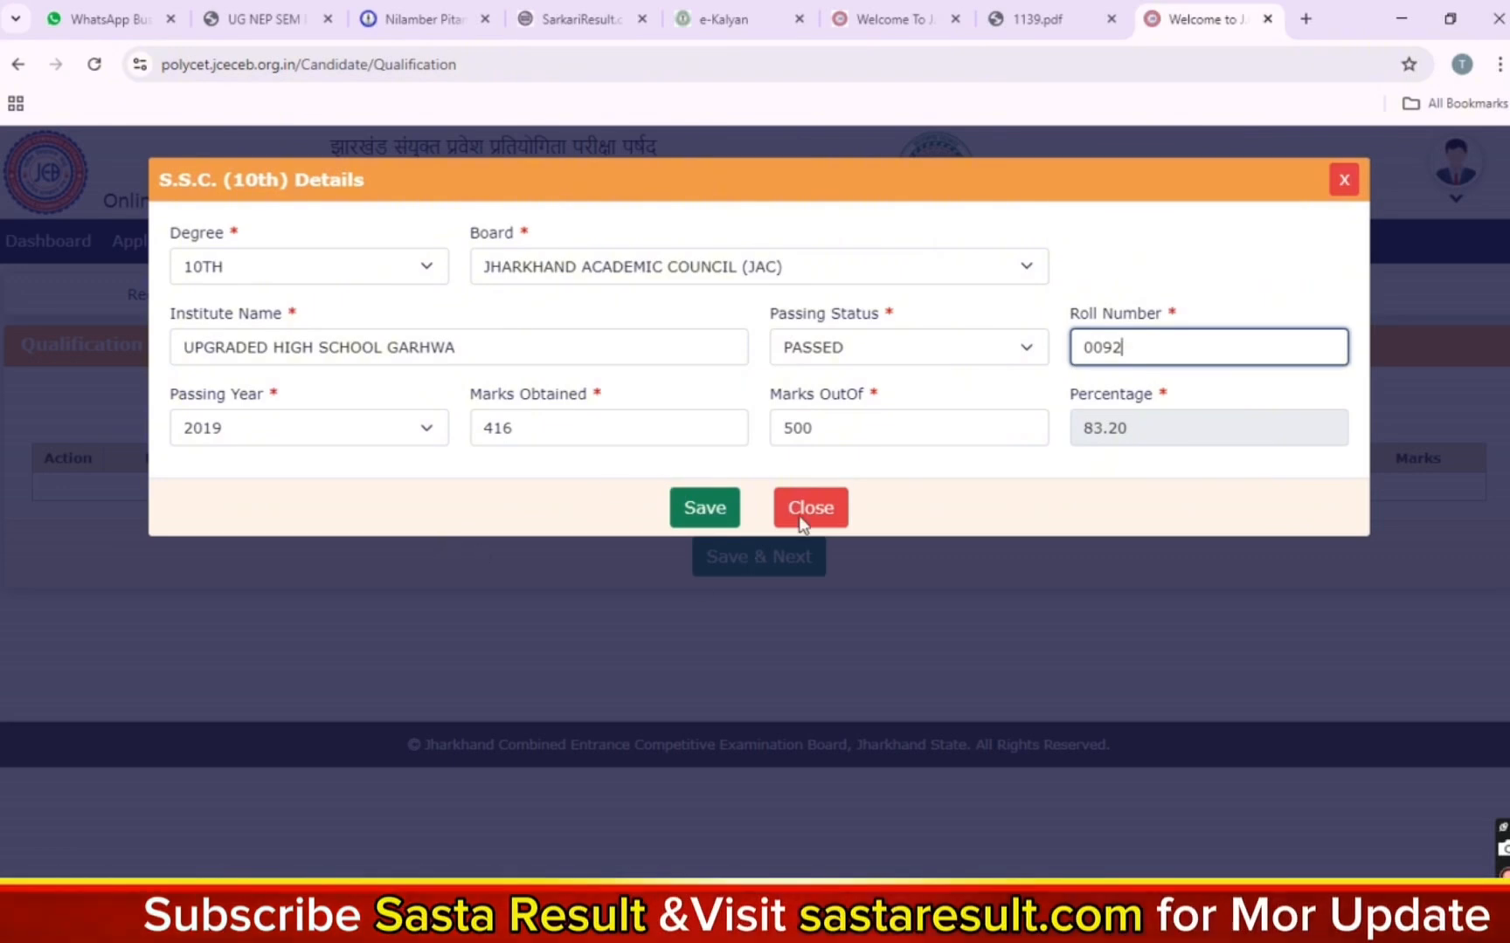
pyautogui.click(704, 509)
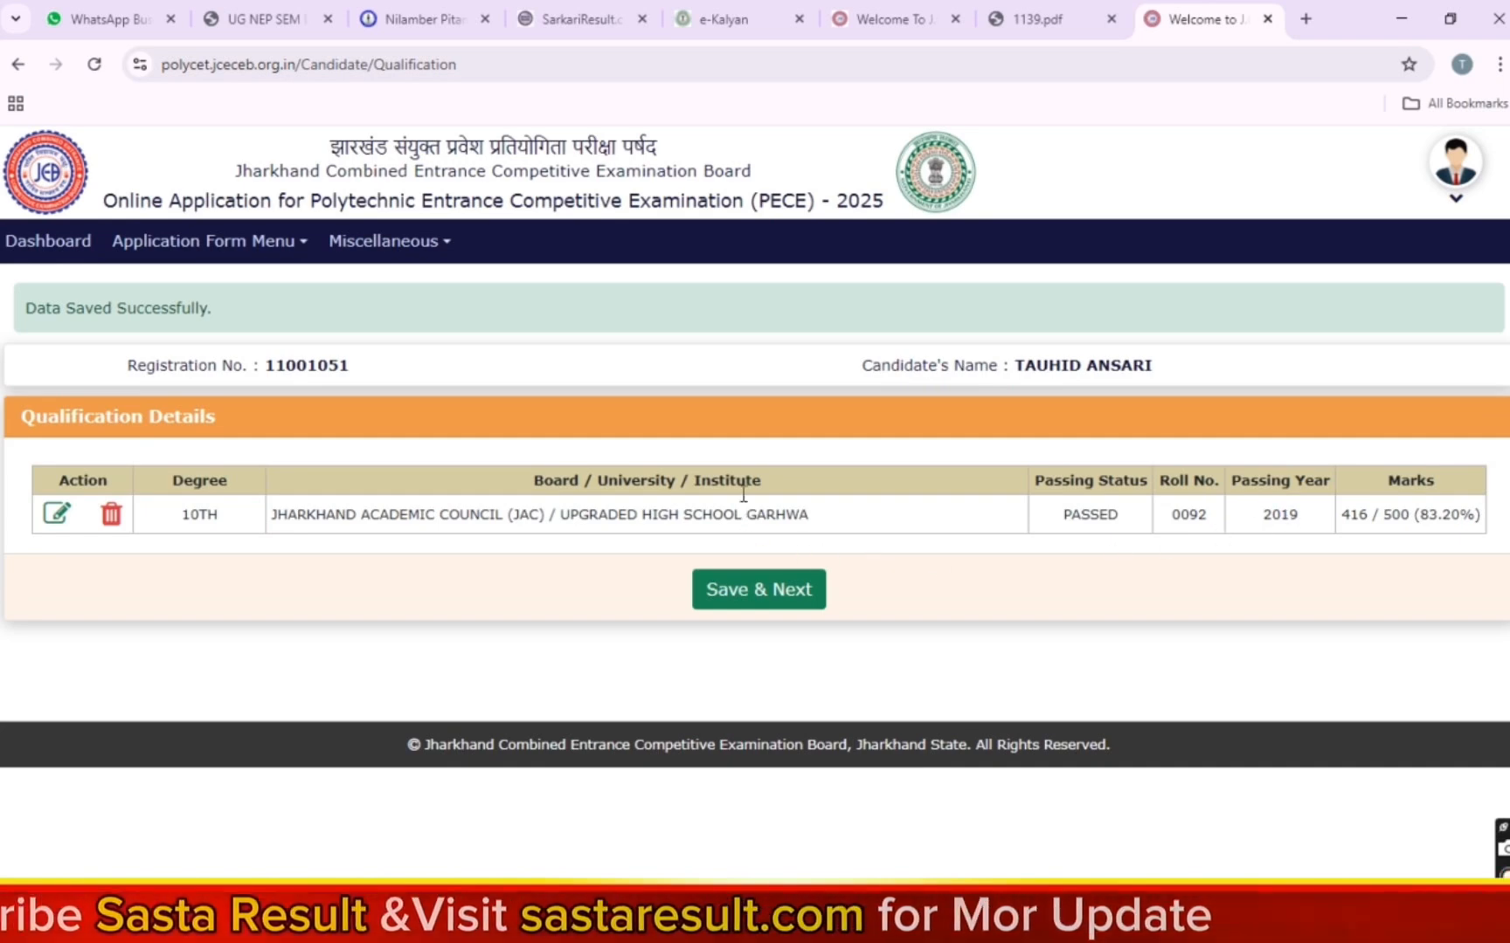
pyautogui.click(768, 593)
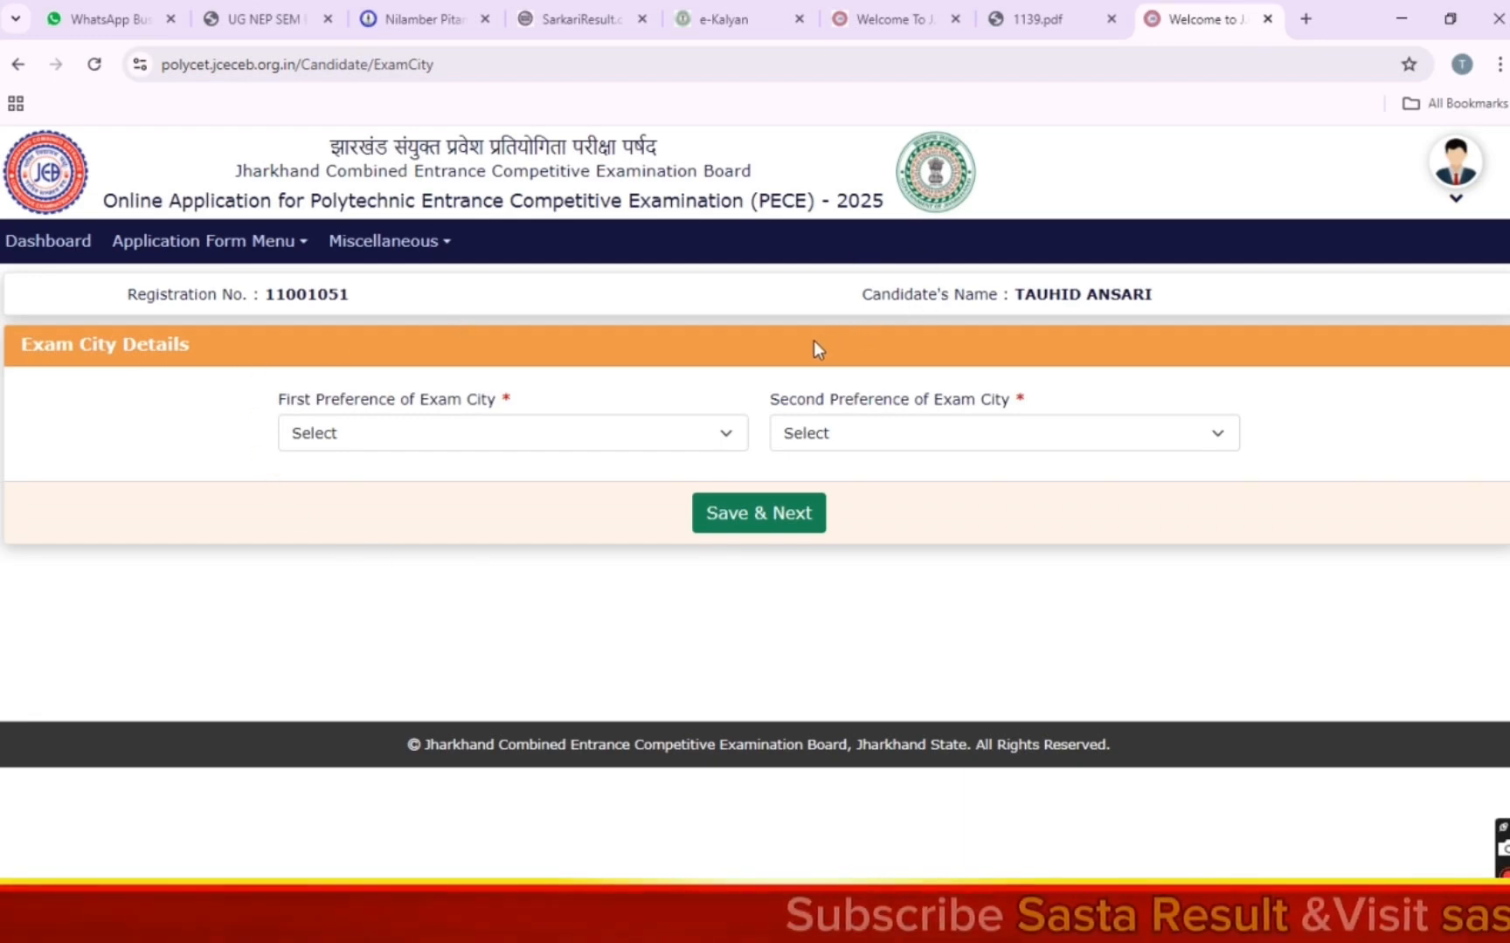
# Choose PALAMU as the first and RANCHI as the second exam city preference, and save the exam city details
pyautogui.click(330, 437)
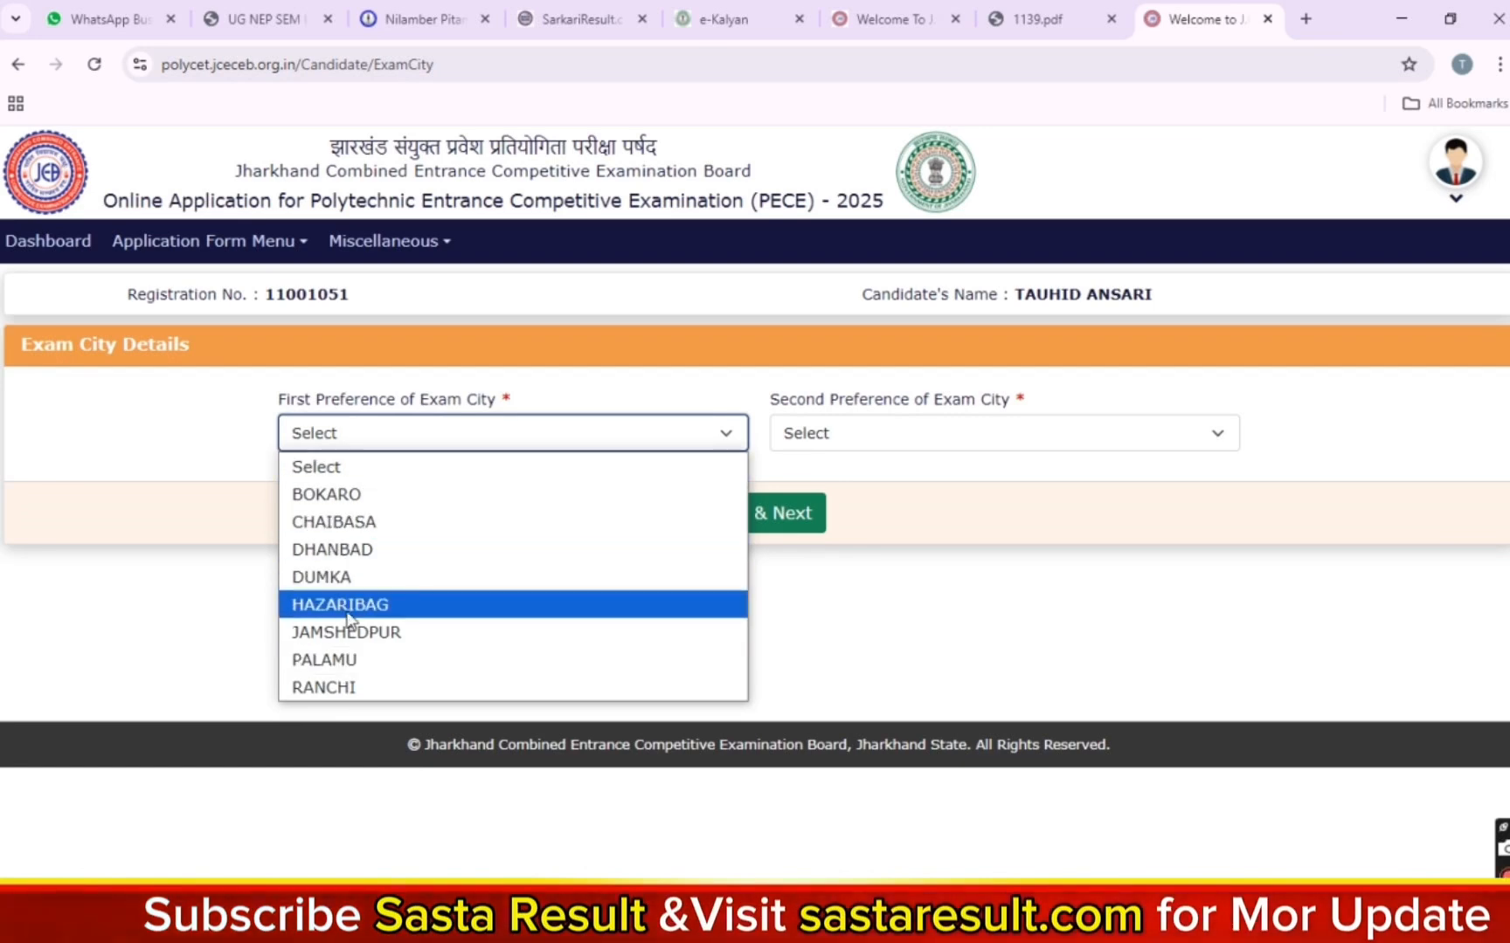
pyautogui.click(350, 661)
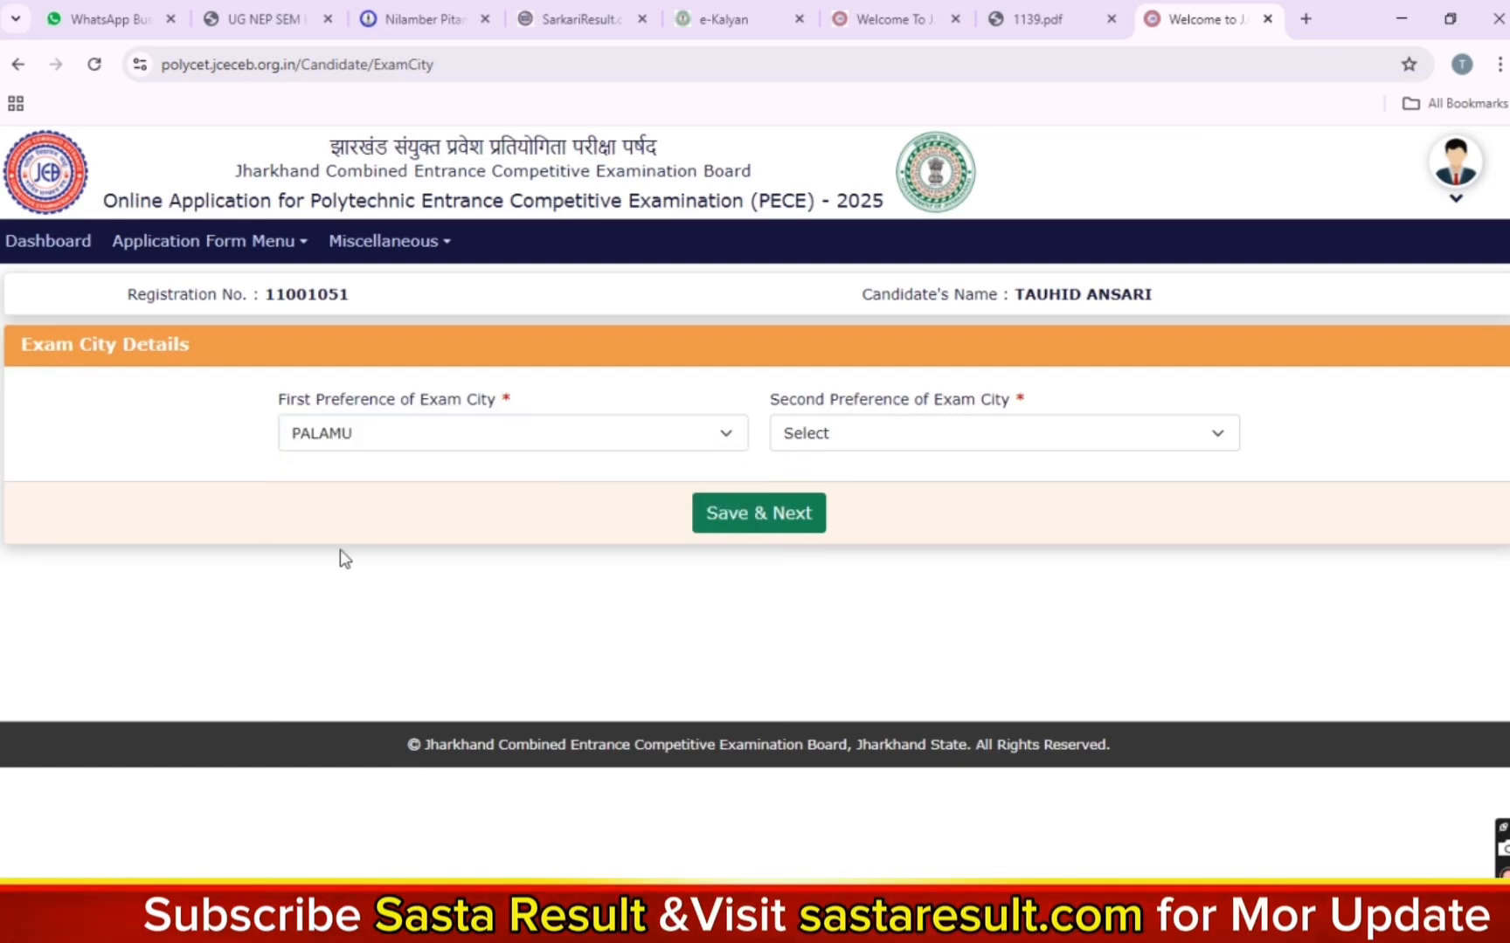
pyautogui.click(807, 441)
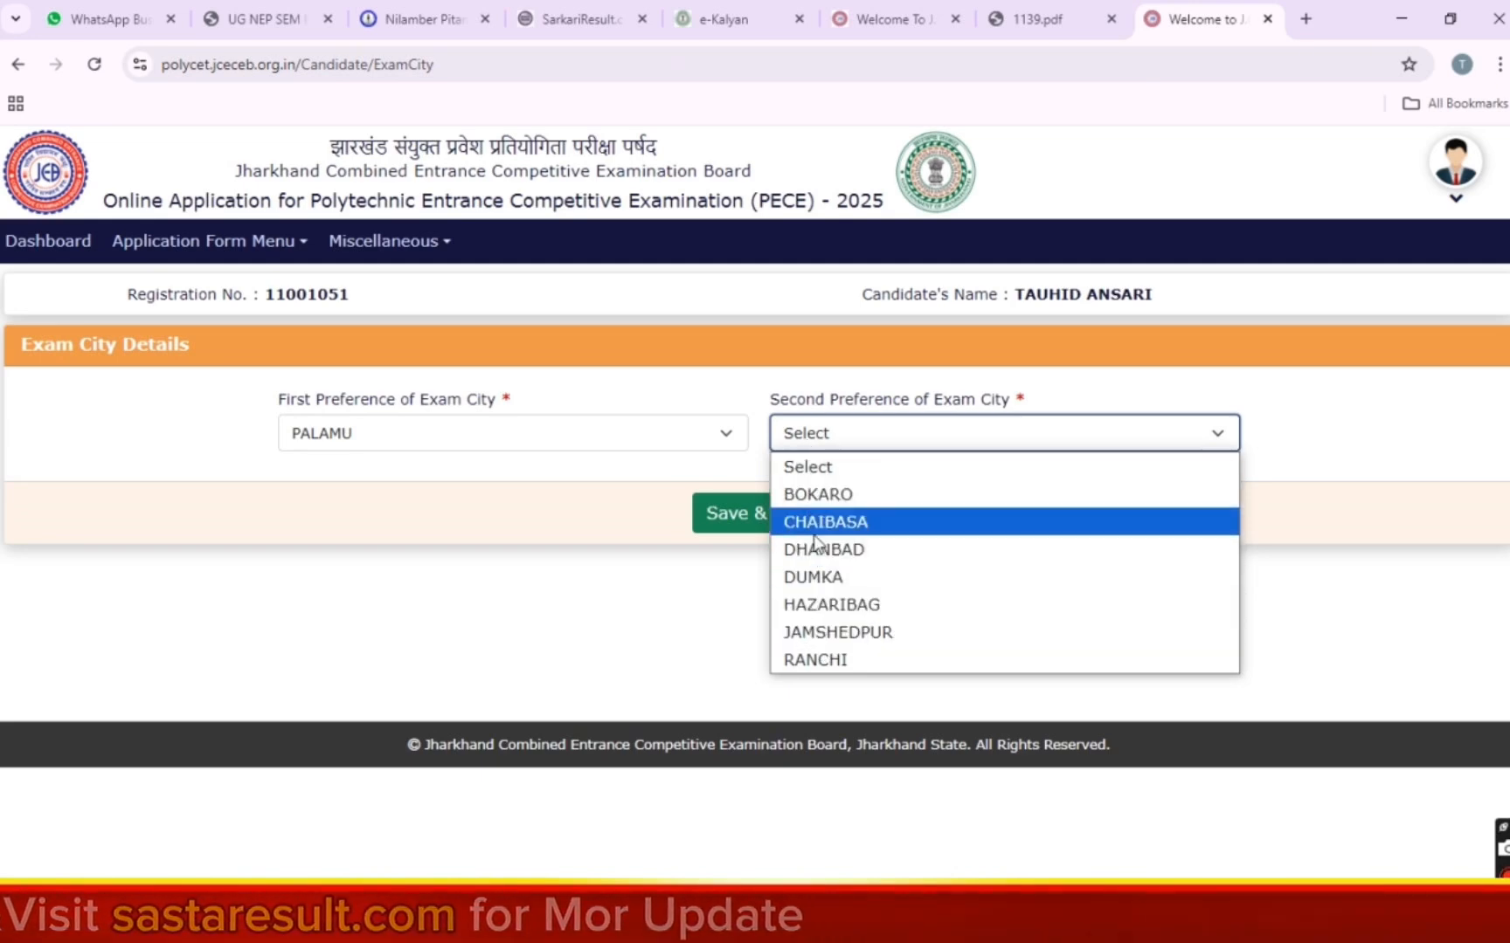
pyautogui.click(833, 657)
pyautogui.click(720, 514)
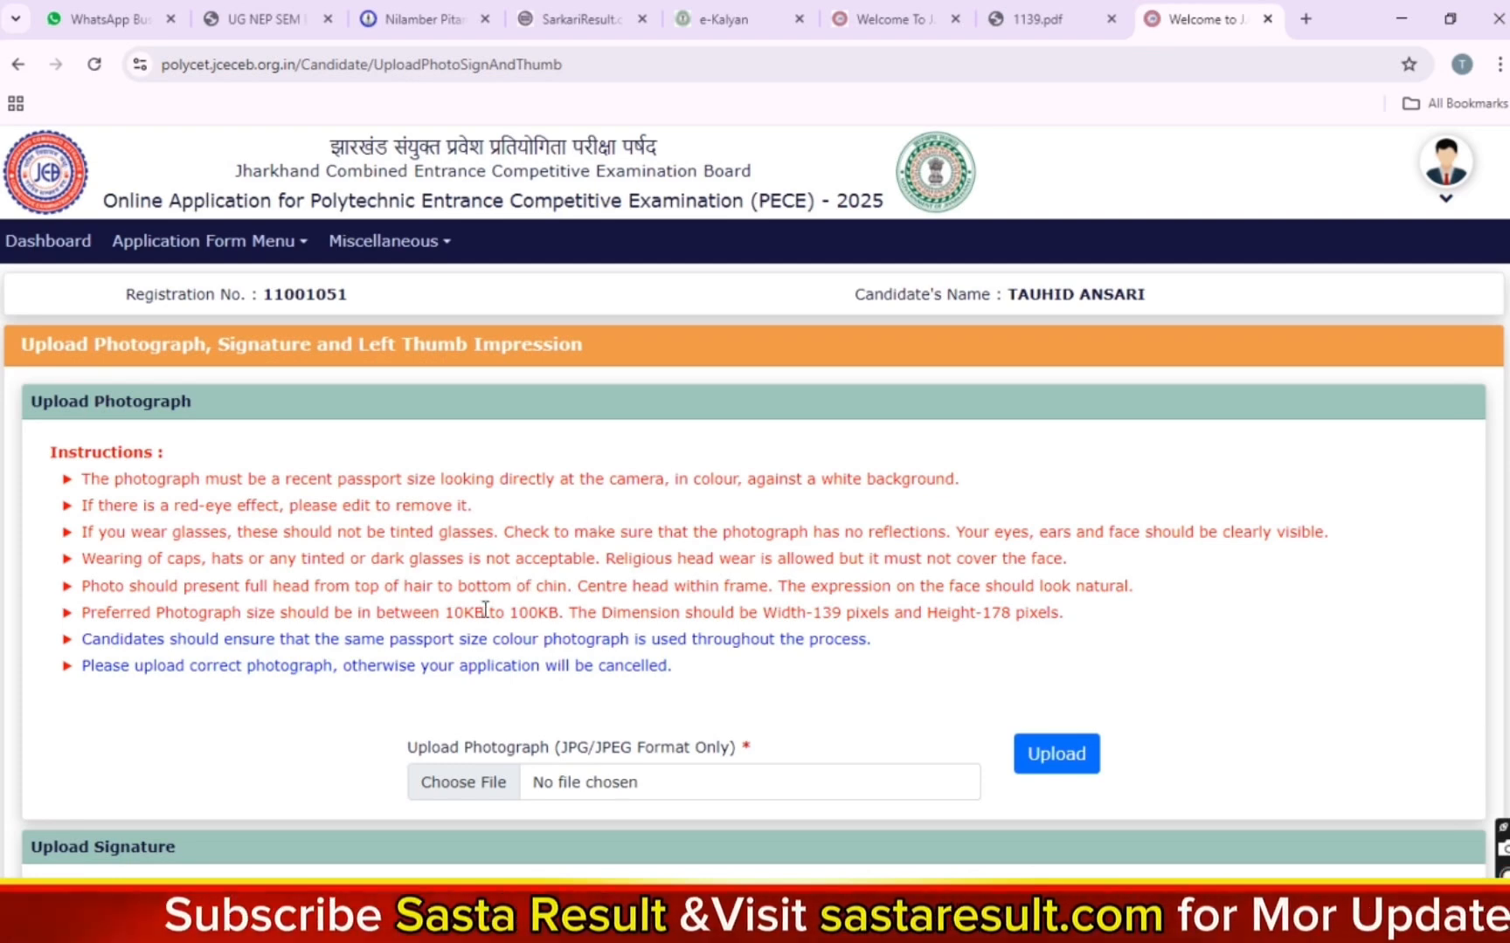
# Examine the file size and pixel dimension requirements for the photograph, signature and left thumb impression uploads
pyautogui.scroll(-3, 445, 507)
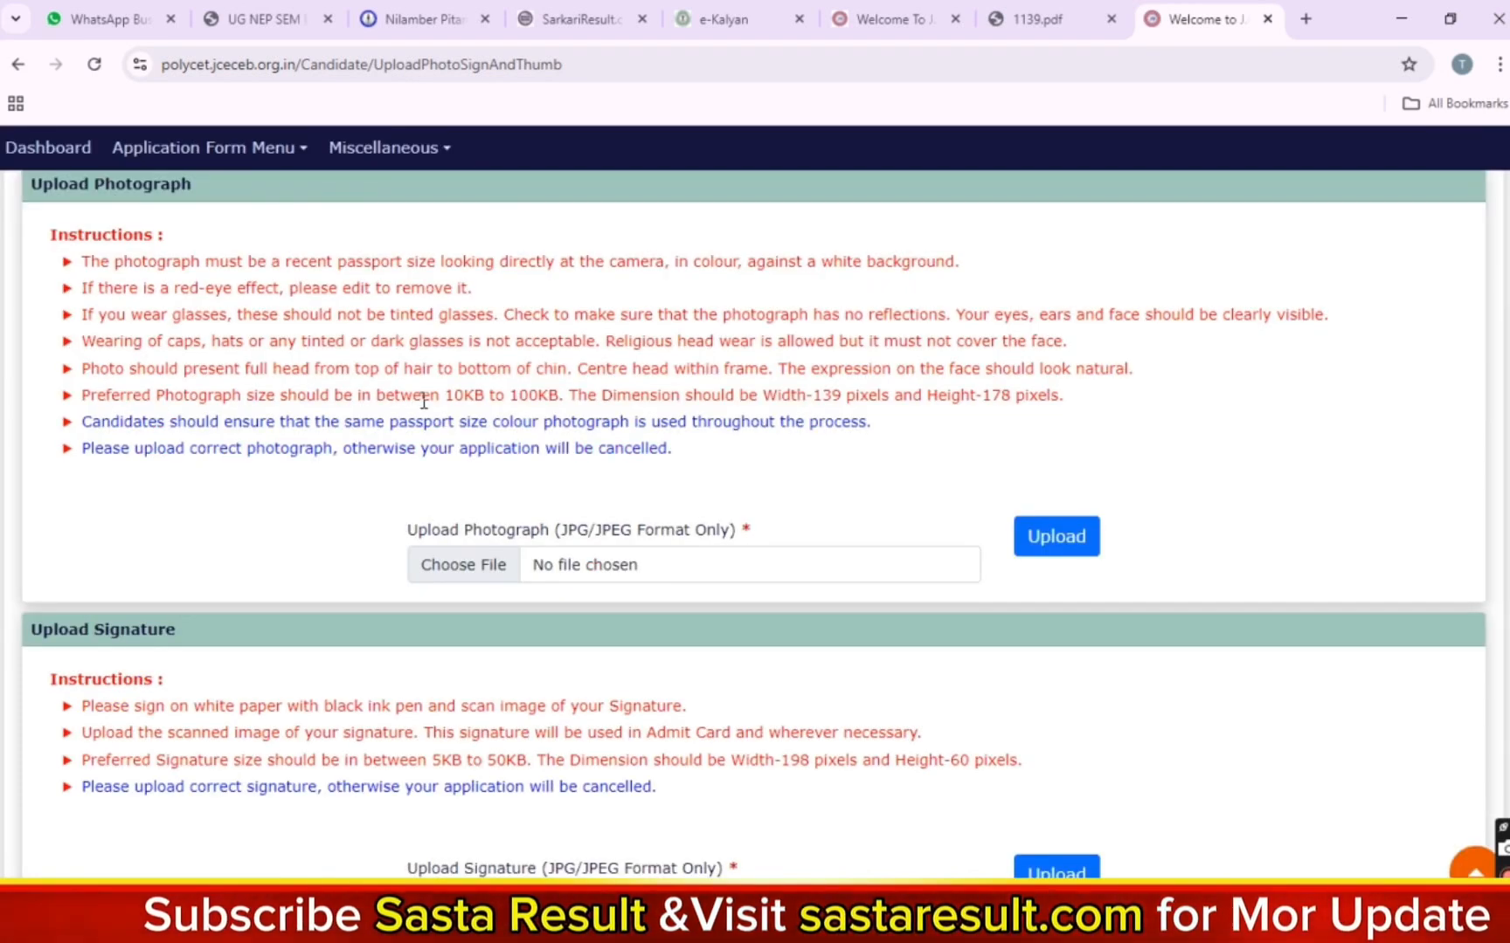
pyautogui.moveTo(447, 396); pyautogui.dragTo(561, 396)
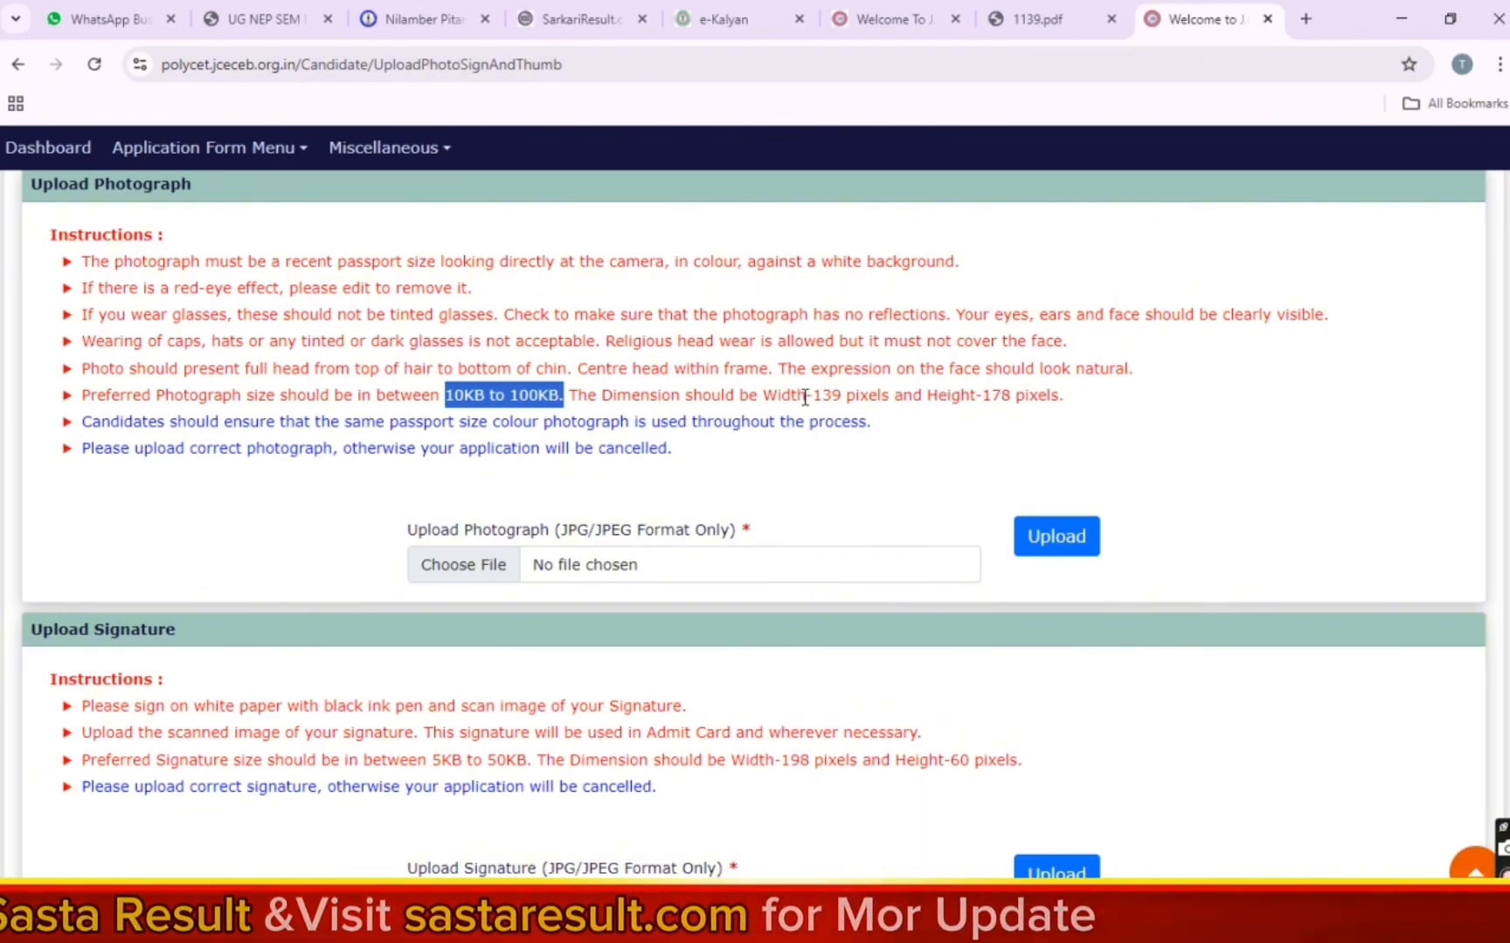
pyautogui.moveTo(804, 398); pyautogui.dragTo(869, 398)
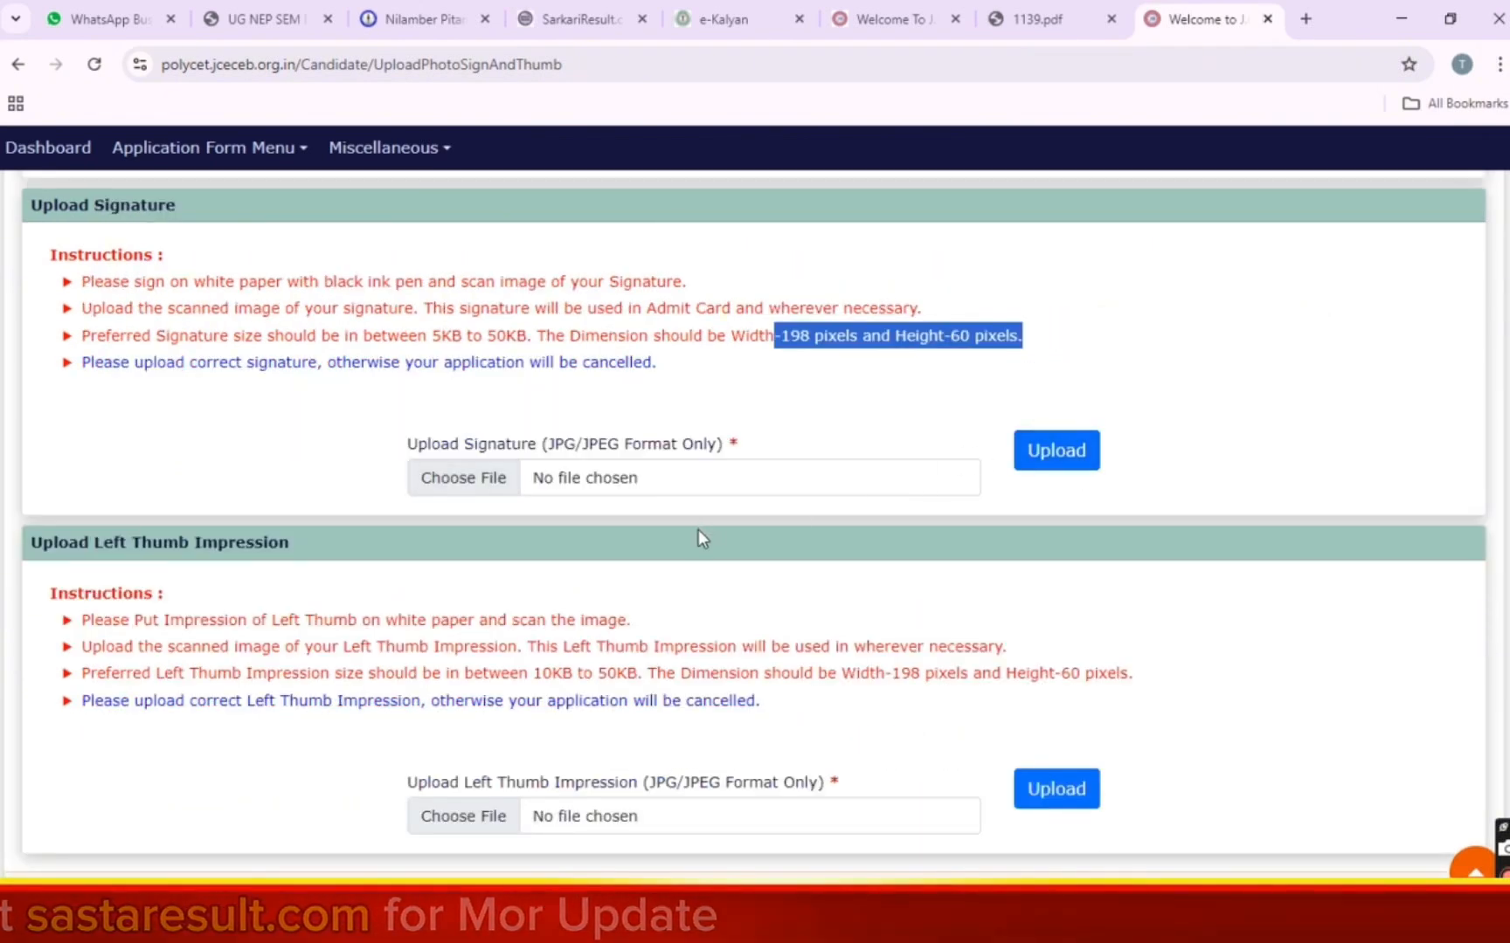
pyautogui.scroll(-1, 247, 559)
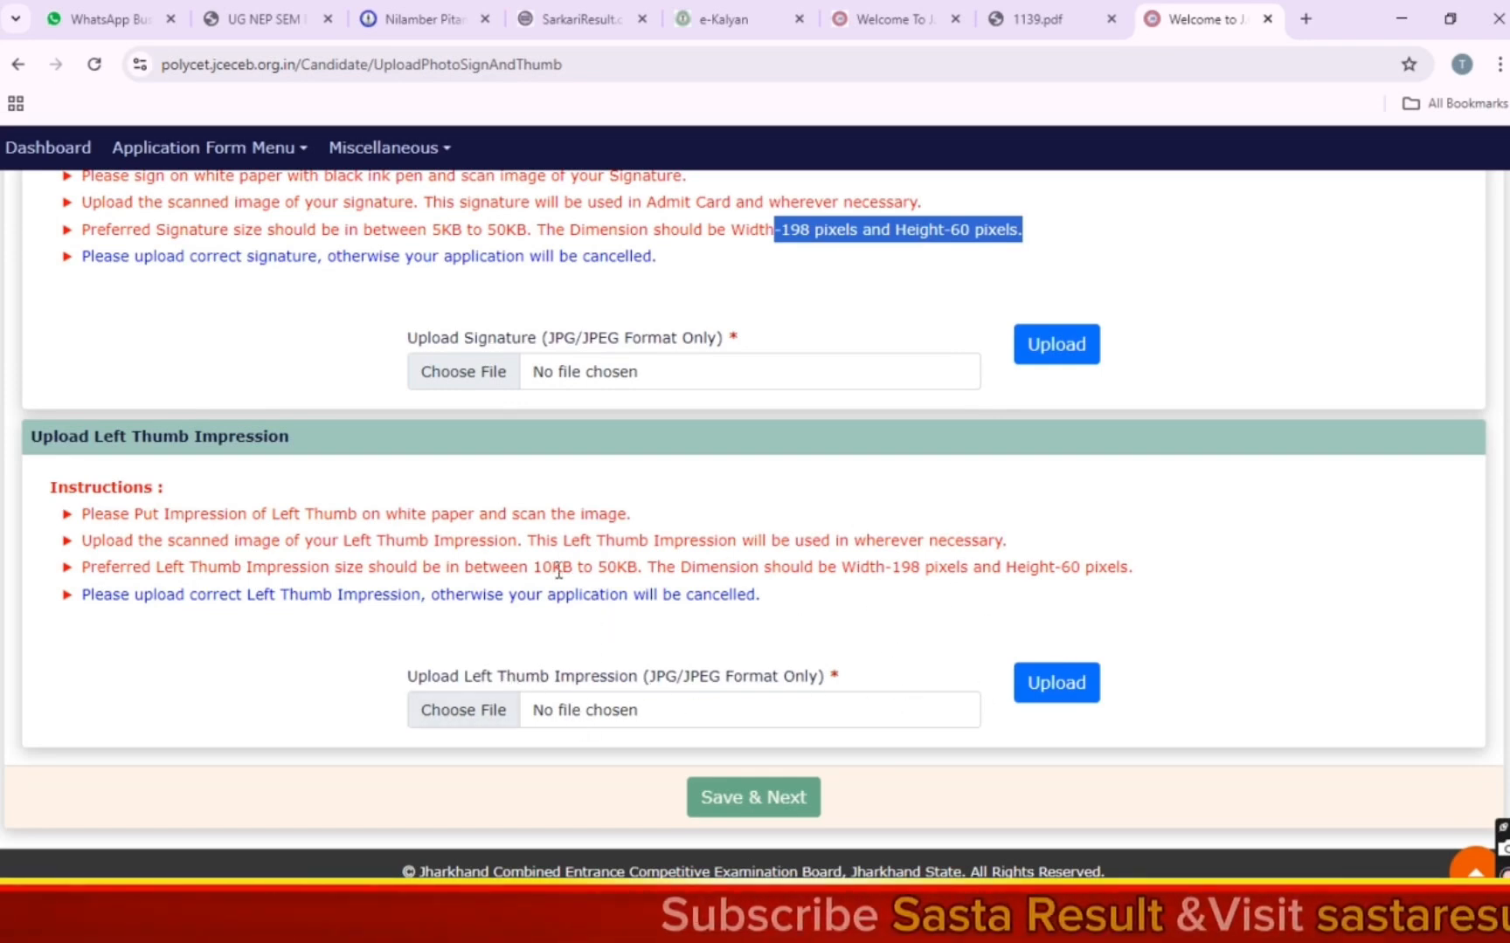
pyautogui.moveTo(534, 569); pyautogui.dragTo(637, 572)
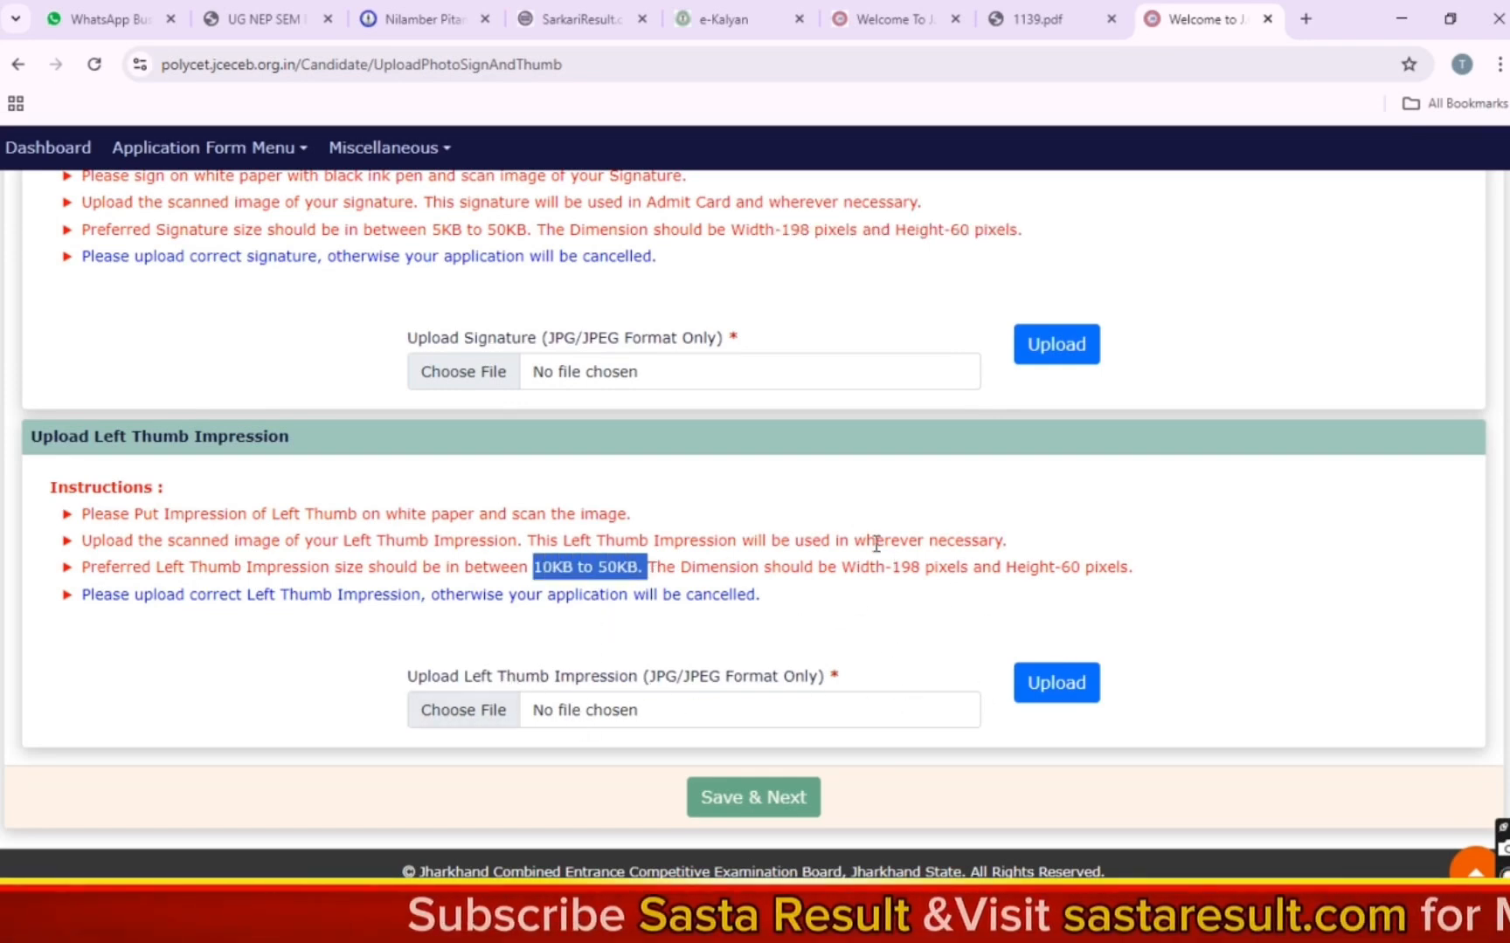
pyautogui.scroll(3, 404, 526)
pyautogui.scroll(-3, 1028, 540)
pyautogui.click(1027, 540)
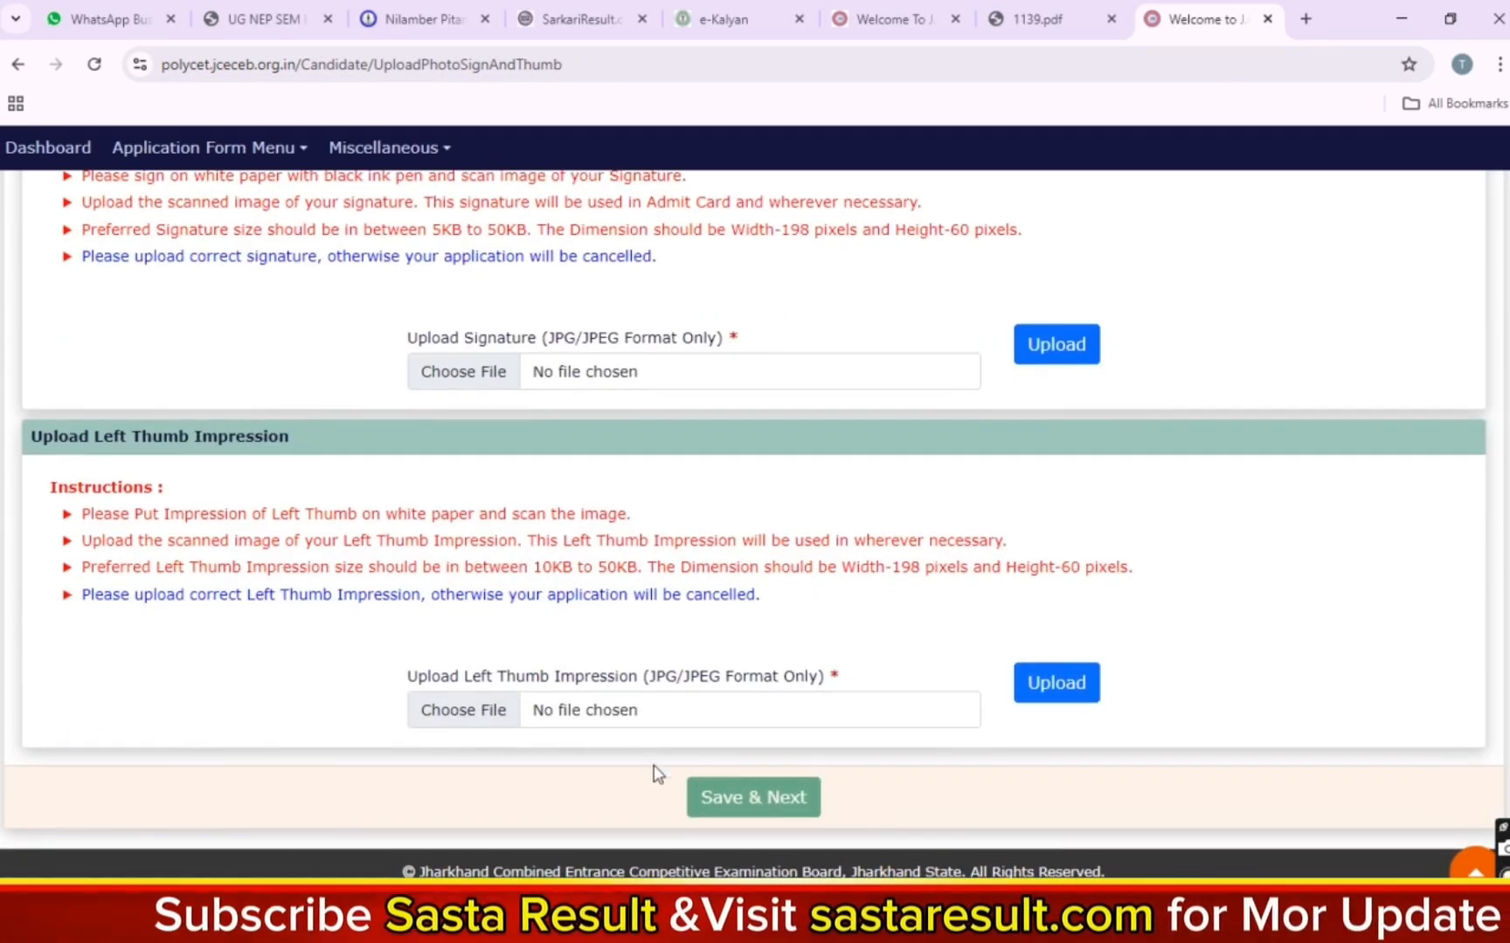
pyautogui.scroll(10, 640, 758)
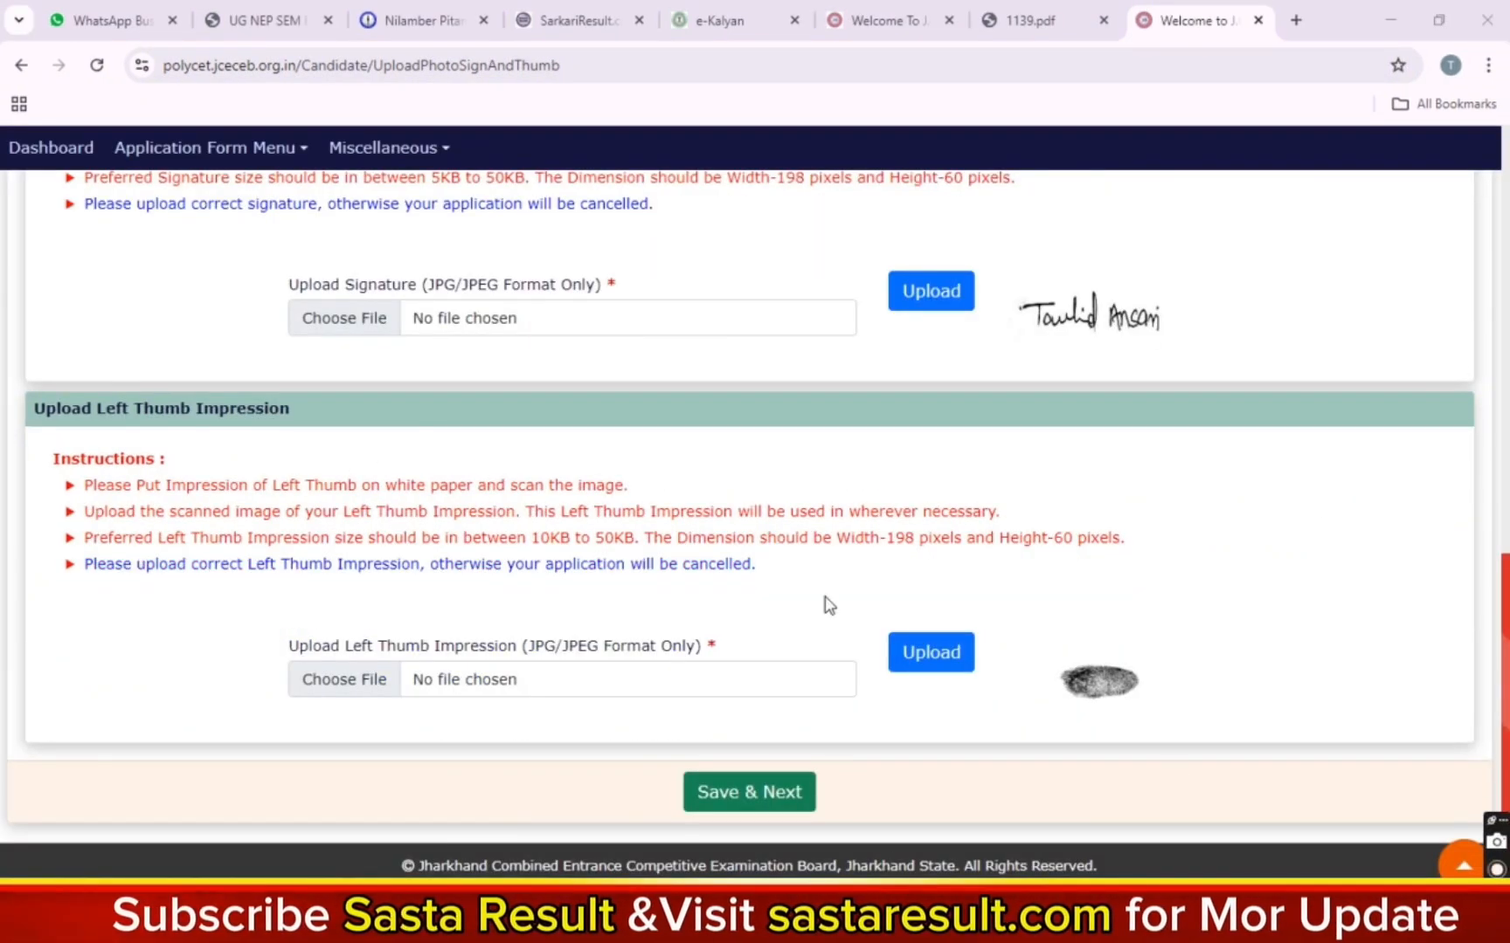
# Save the uploaded photograph, signature and thumb impression, and proceed to paying the application fee through PAYGOV
pyautogui.click(762, 797)
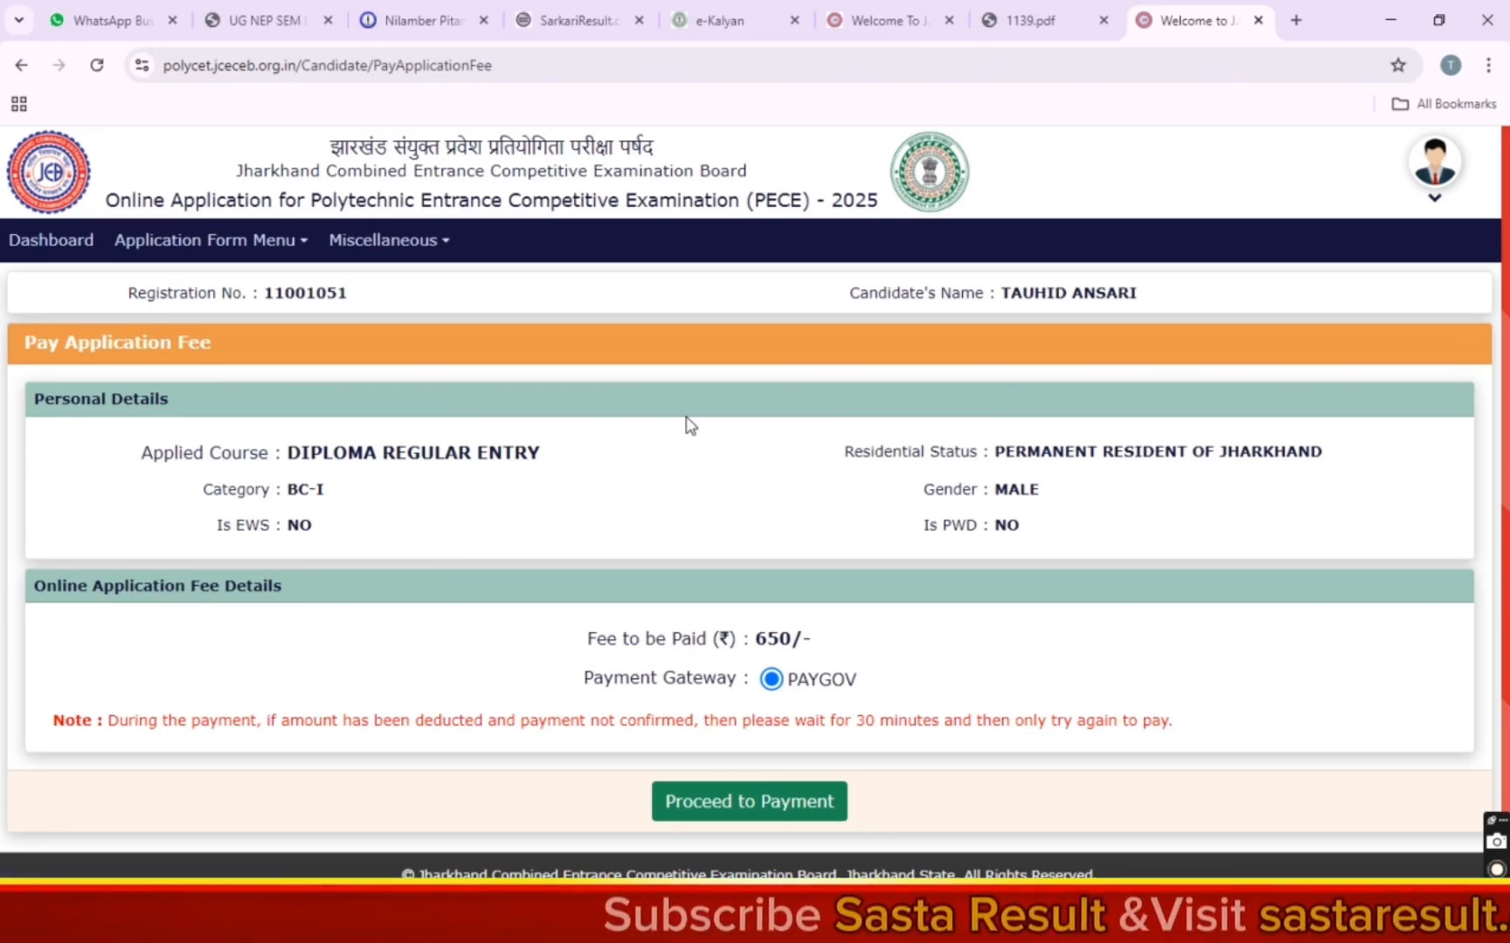
pyautogui.click(744, 801)
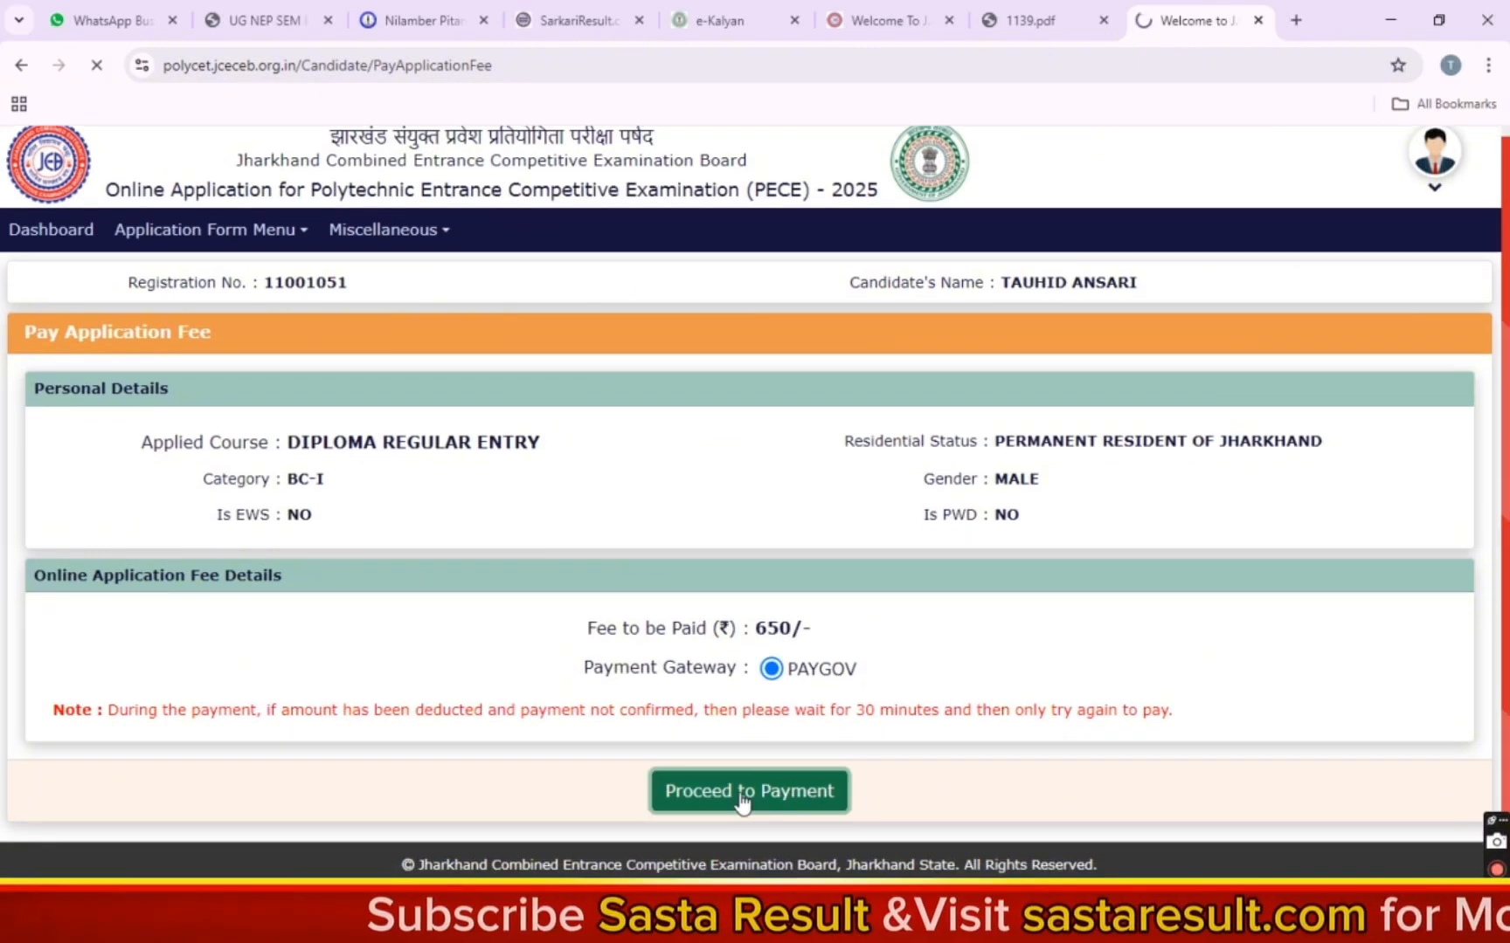